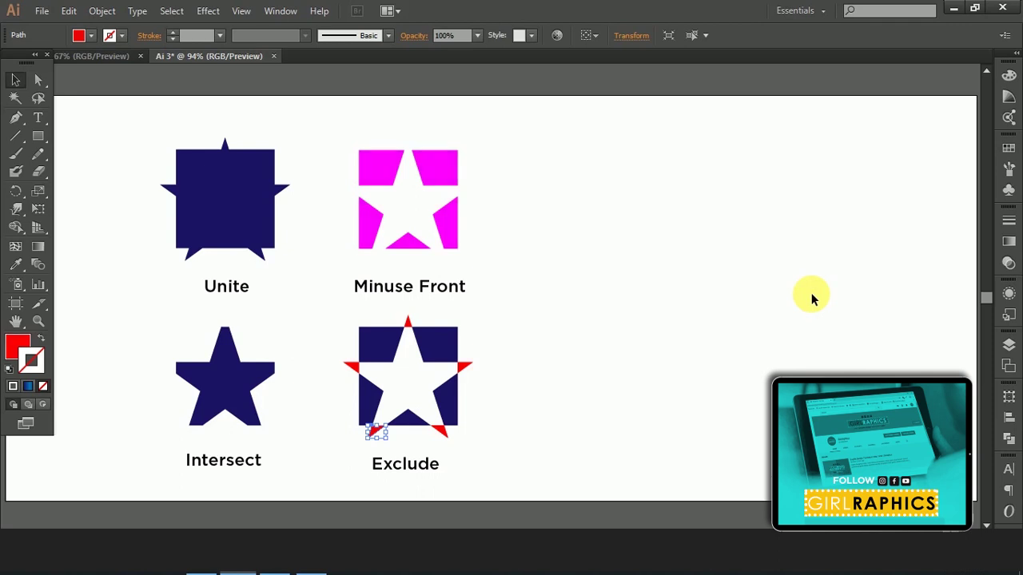
- With the Paintbrush, paint two thin and two thick red strokes right of the shape examples
left_click(14, 157)
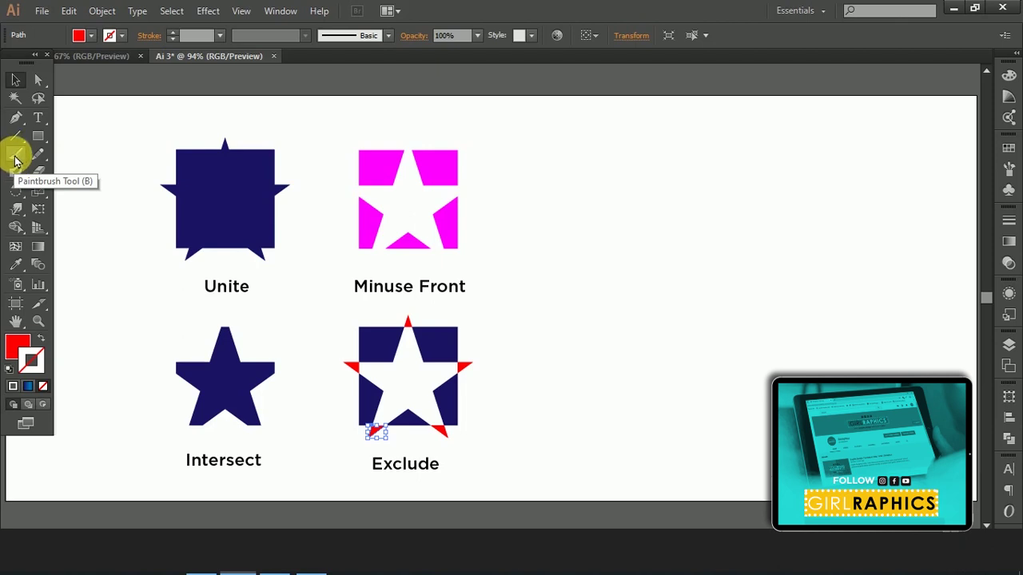
left_click(15, 158)
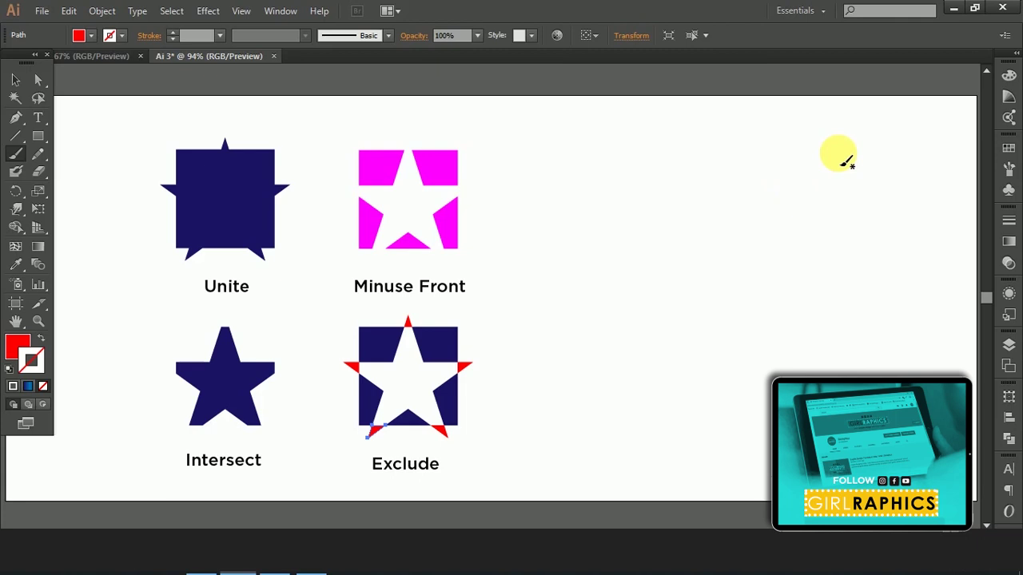
left_click_drag(867, 155, 799, 372)
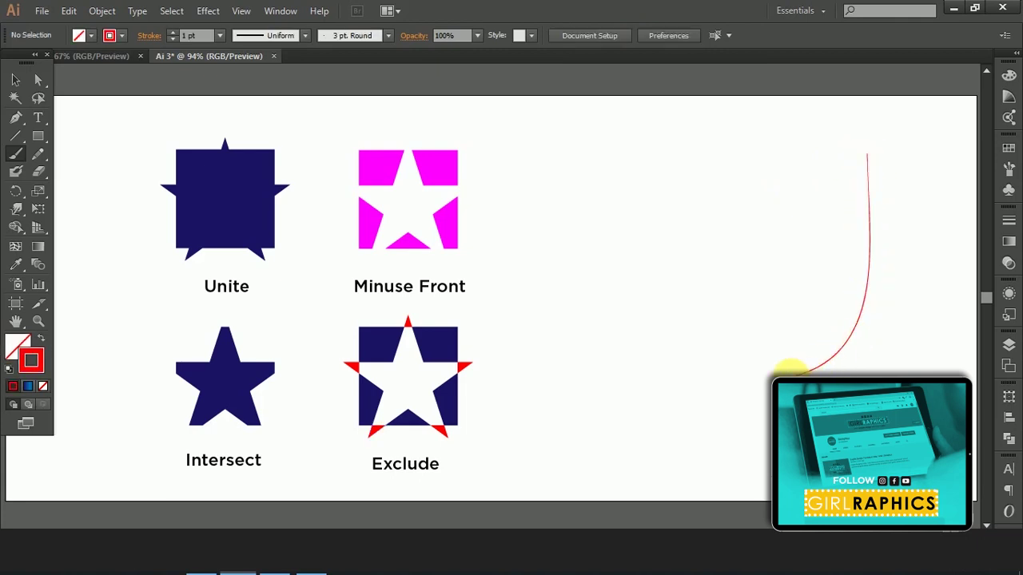
left_click_drag(814, 155, 824, 316)
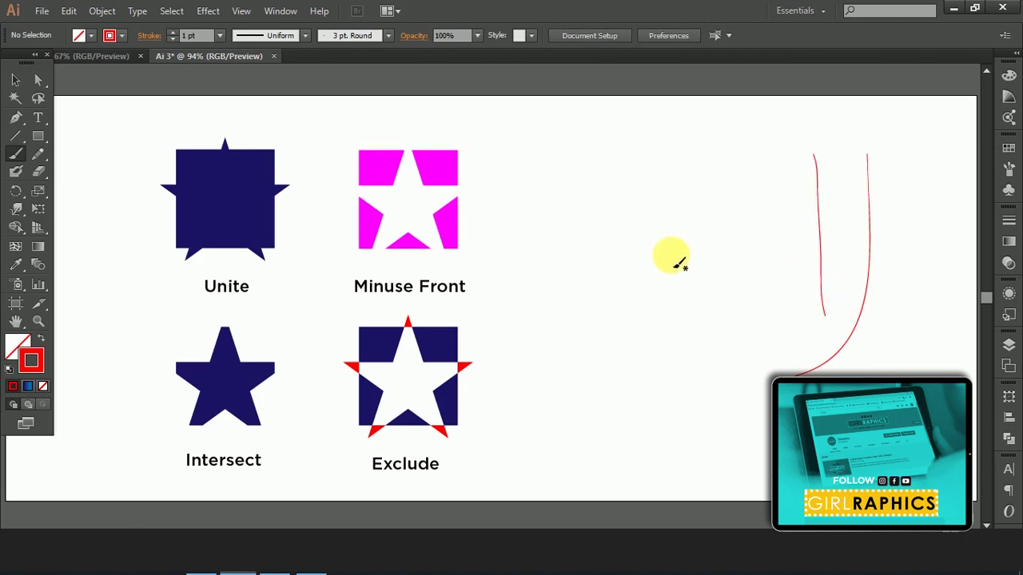
mouse_move(744, 158)
left_mouse_down()
mouse_move(744, 310)
mouse_move(667, 373)
left_mouse_up()
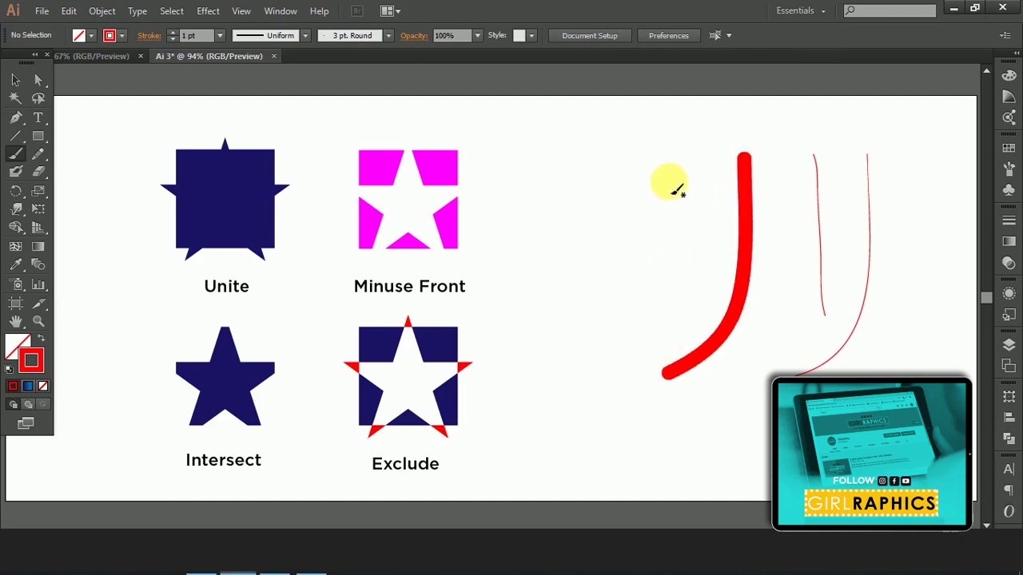
left_click_drag(673, 153, 687, 310)
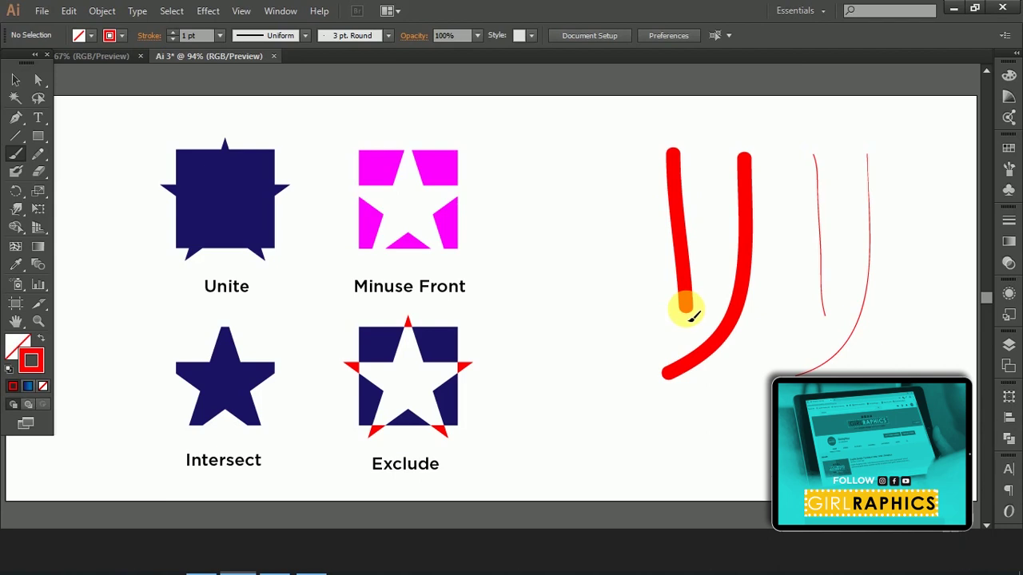
left_click(281, 11)
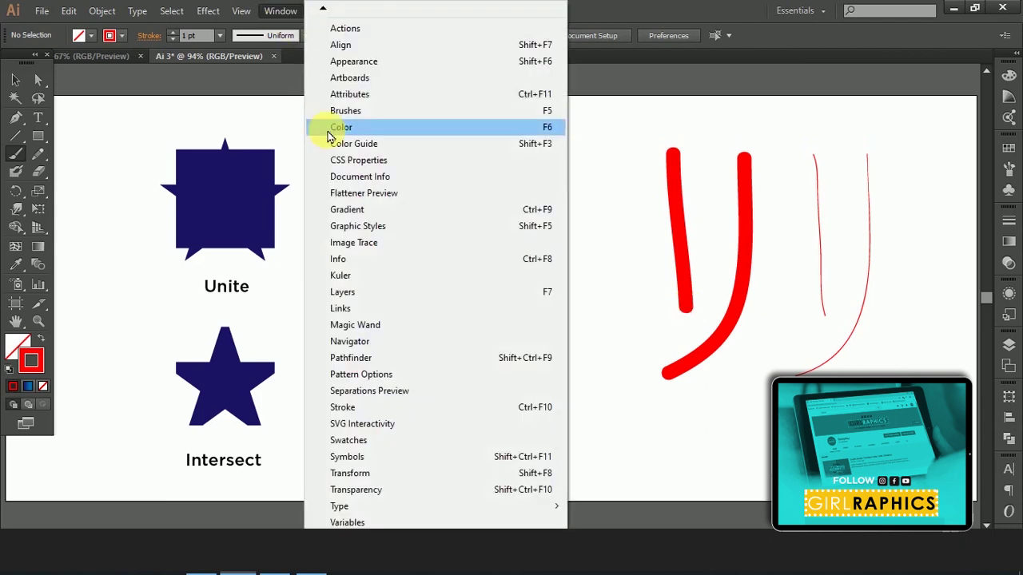
- Show the Brushes panel beside the artboard
left_click(384, 117)
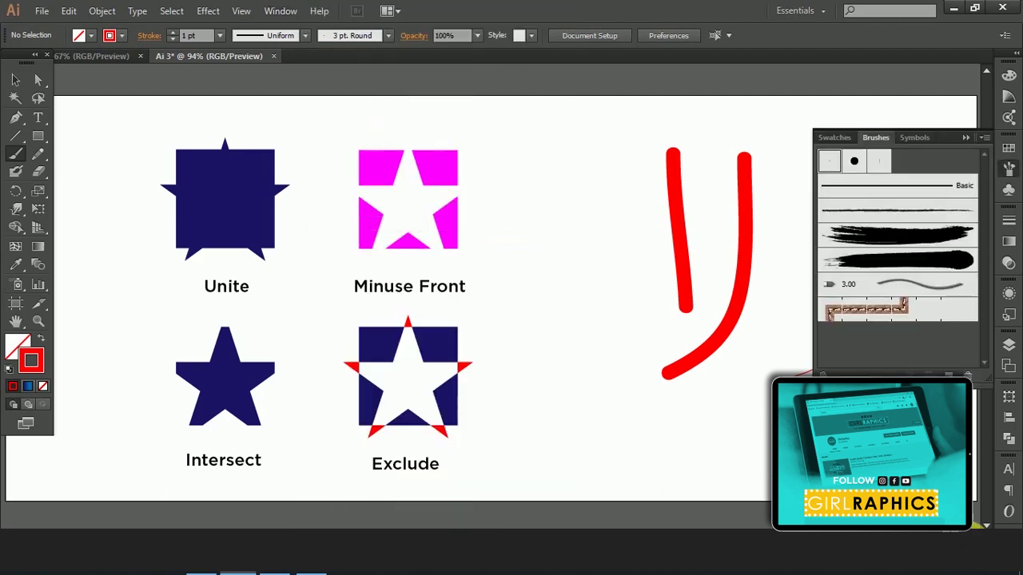
scroll(512, 279, "right", 2)
scroll(511, 280, "right", 2)
scroll(512, 280, "right", 2)
- Marquee-select the four red strokes and delete them
left_click(15, 80)
left_click_drag(538, 120, 789, 335)
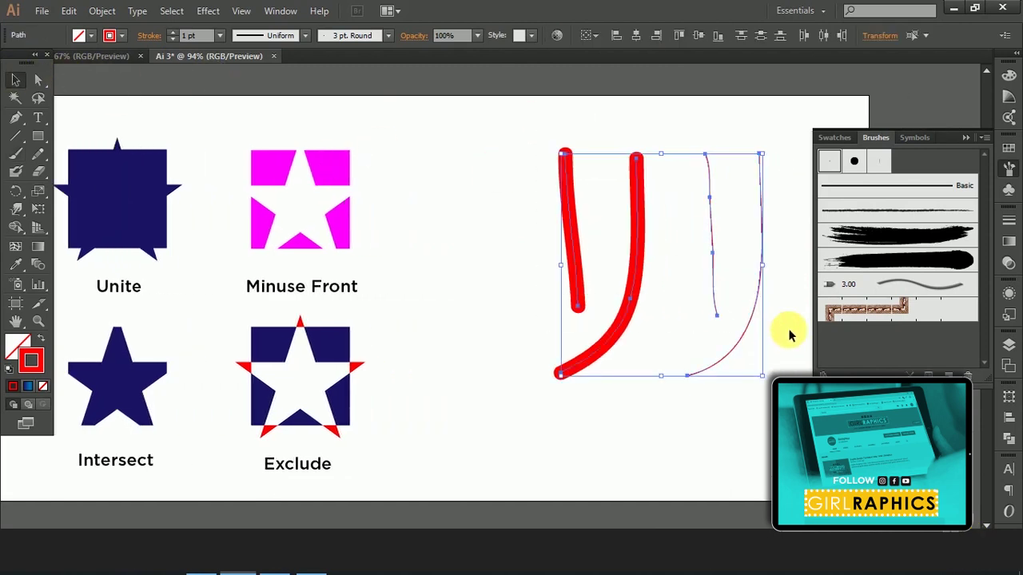
key("Delete")
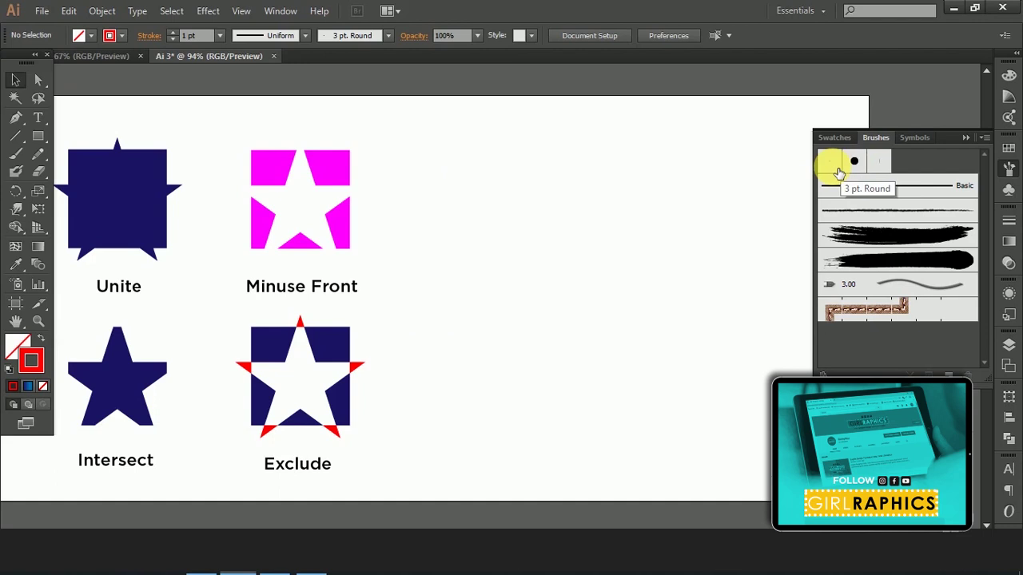
- Paint test strokes with the 5 pt. Flat, 10 pt. Round and 3 pt. Round brushes
left_click(889, 170)
key("b")
left_click_drag(751, 174, 605, 455)
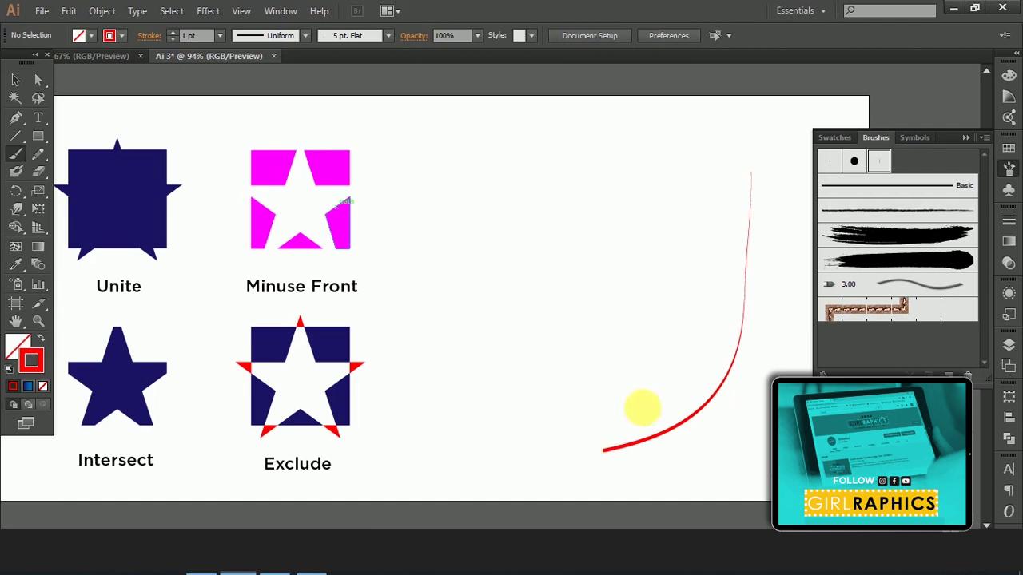
left_click(853, 160)
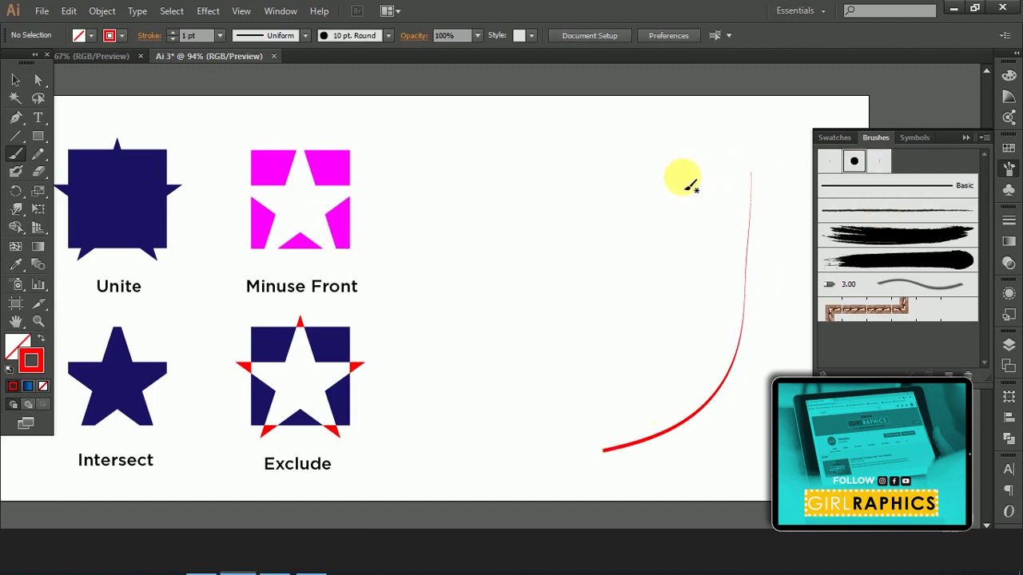
left_click_drag(683, 177, 552, 441)
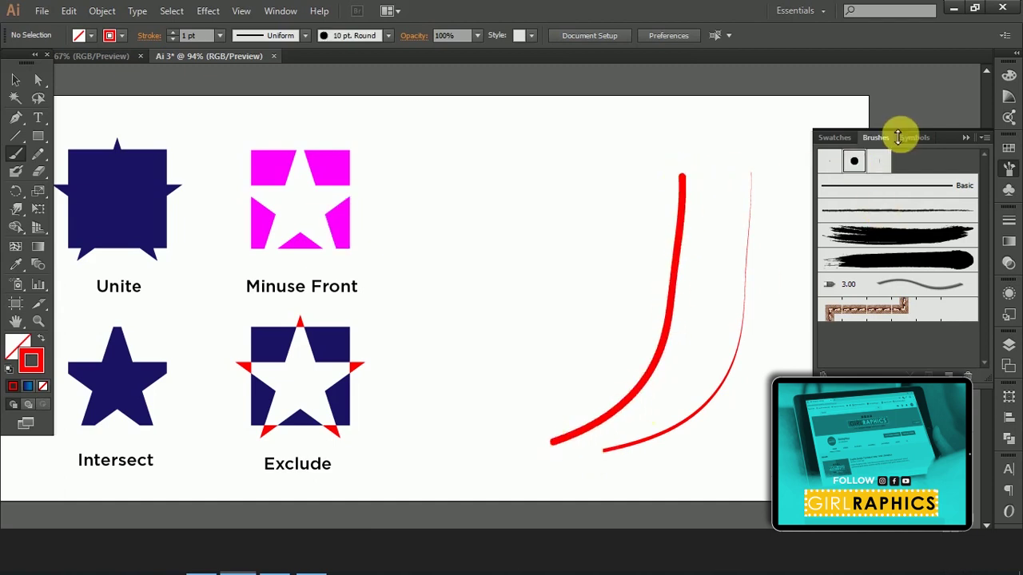
left_click(829, 160)
mouse_move(599, 184)
left_mouse_down()
mouse_move(582, 329)
mouse_move(452, 441)
left_mouse_up()
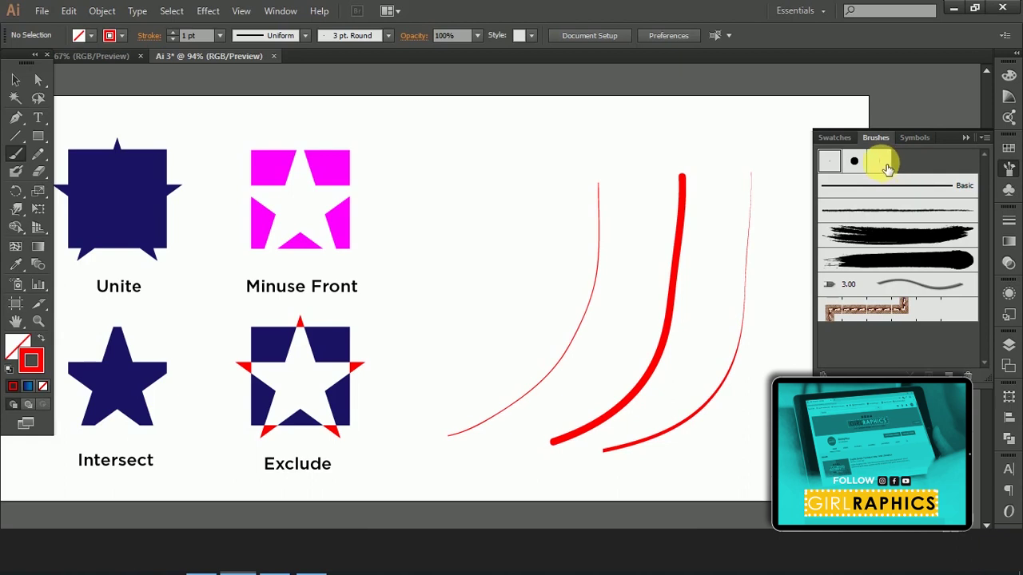
- Marquee-select the three red test curves and delete them
left_click(15, 81)
left_click_drag(533, 177, 759, 383)
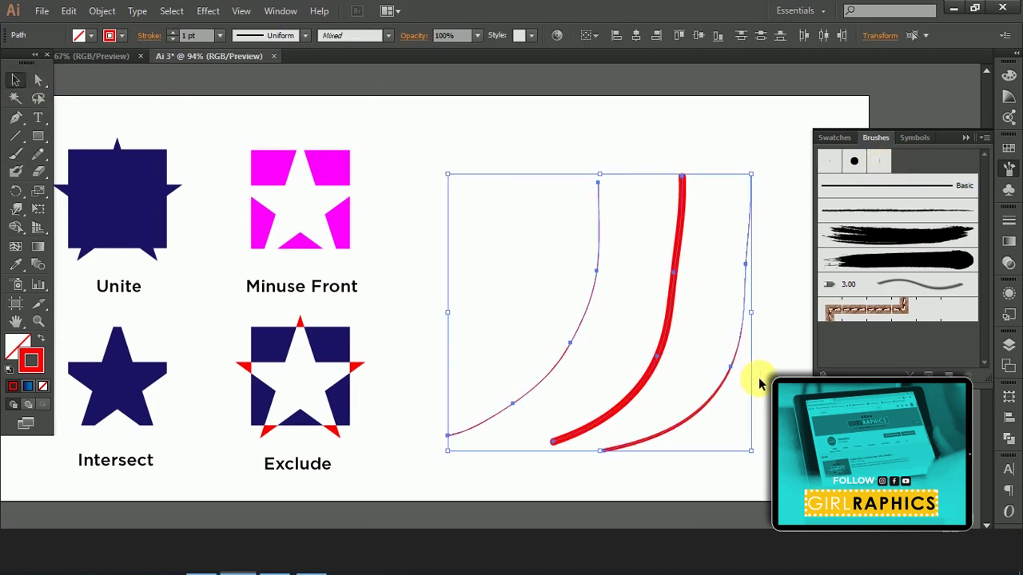
key("Delete")
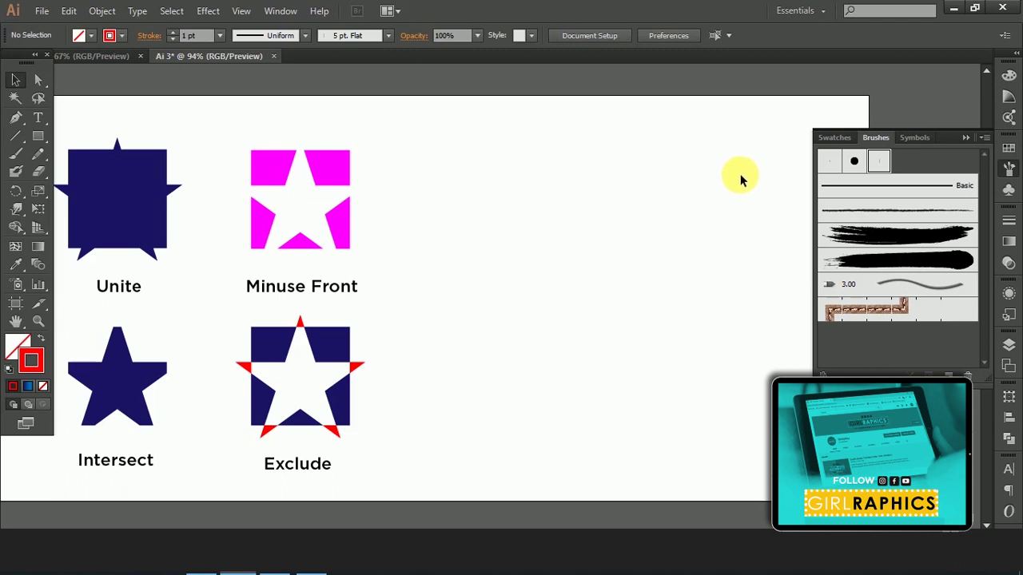
- Paint four curving freehand lettering strokes on the right of the artboard
key("b")
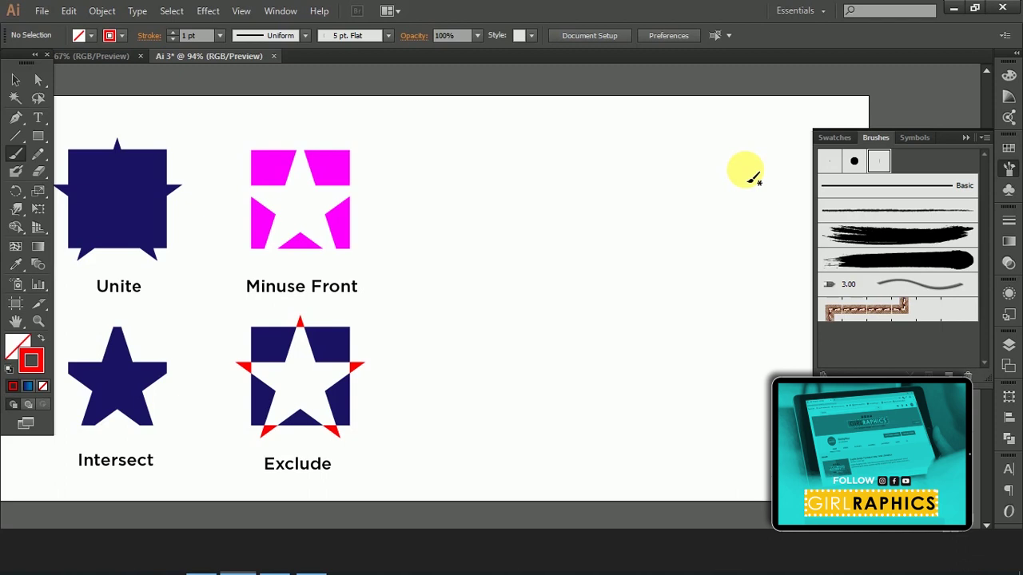
left_click_drag(746, 169, 696, 344)
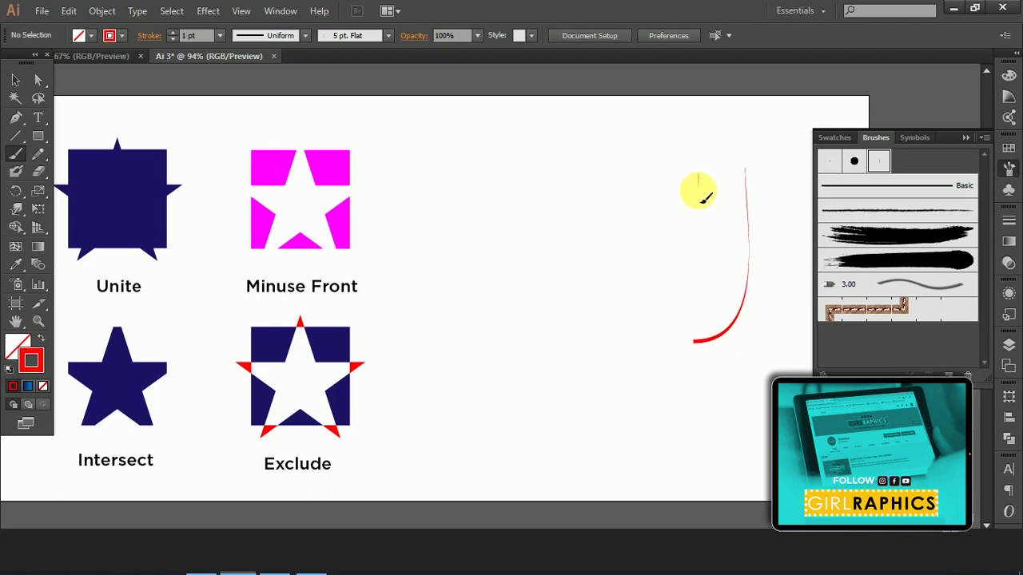
left_click_drag(698, 188, 711, 308)
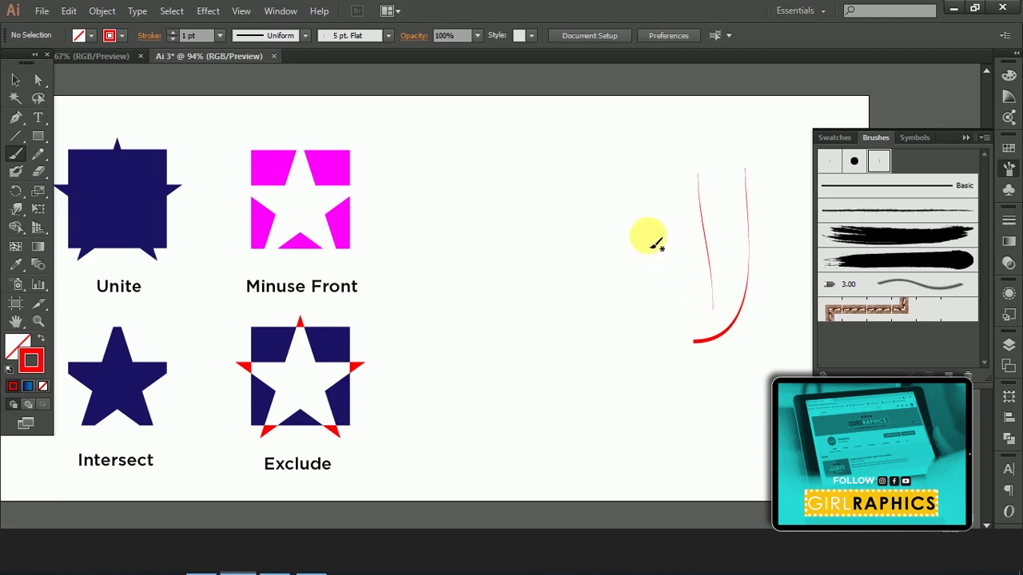
mouse_move(653, 212)
left_mouse_down()
mouse_move(604, 278)
mouse_move(607, 300)
mouse_move(584, 356)
mouse_move(548, 365)
mouse_move(544, 356)
left_mouse_up()
mouse_move(542, 265)
left_mouse_down()
mouse_move(487, 372)
mouse_move(450, 370)
left_mouse_up()
- Select the new strokes, set stroke weight to 3 pt and apply a blue gradient
left_click(16, 81)
mouse_move(461, 145)
left_mouse_down()
mouse_move(604, 239)
mouse_move(758, 364)
left_mouse_up()
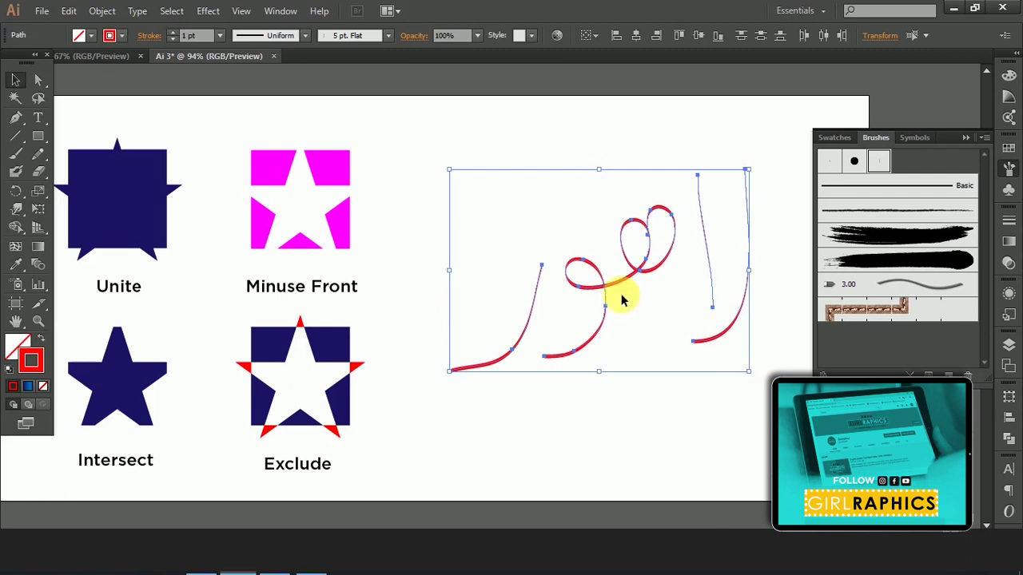
left_click(173, 33)
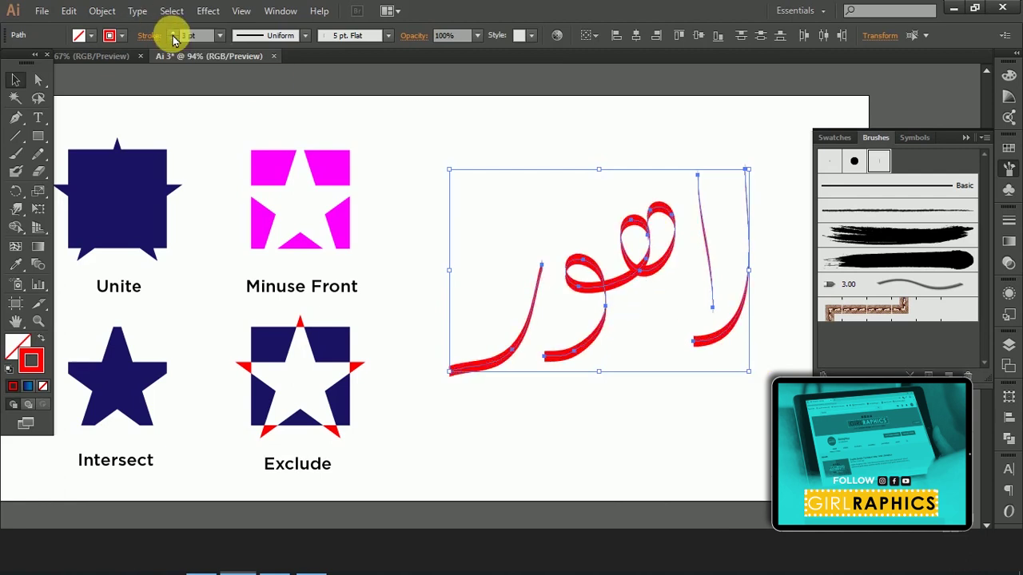
left_click(32, 390)
left_click(472, 475)
left_click(281, 11)
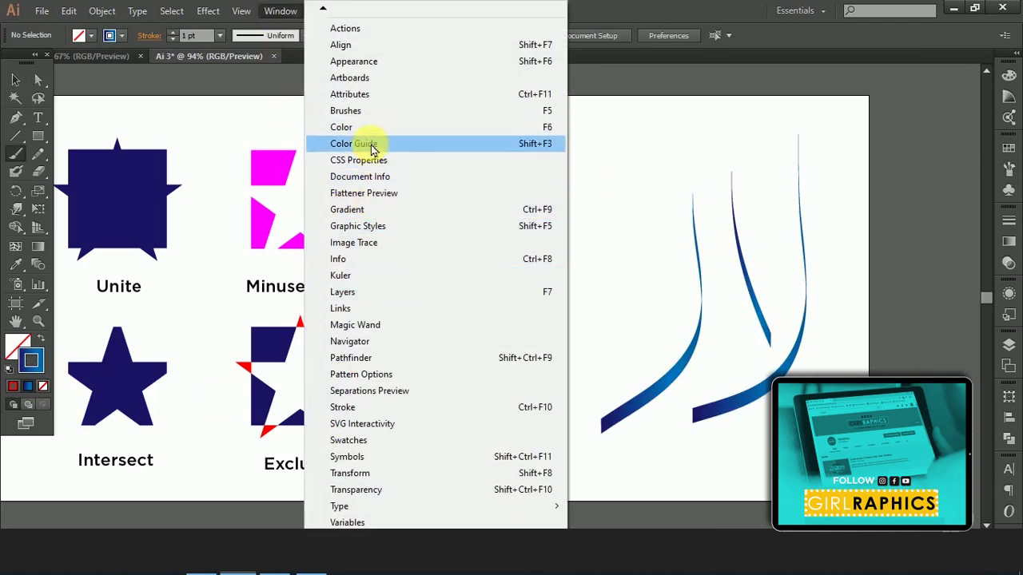
- Paint a thin Charcoal - Pencil stroke left of the blue strokes
left_click(368, 112)
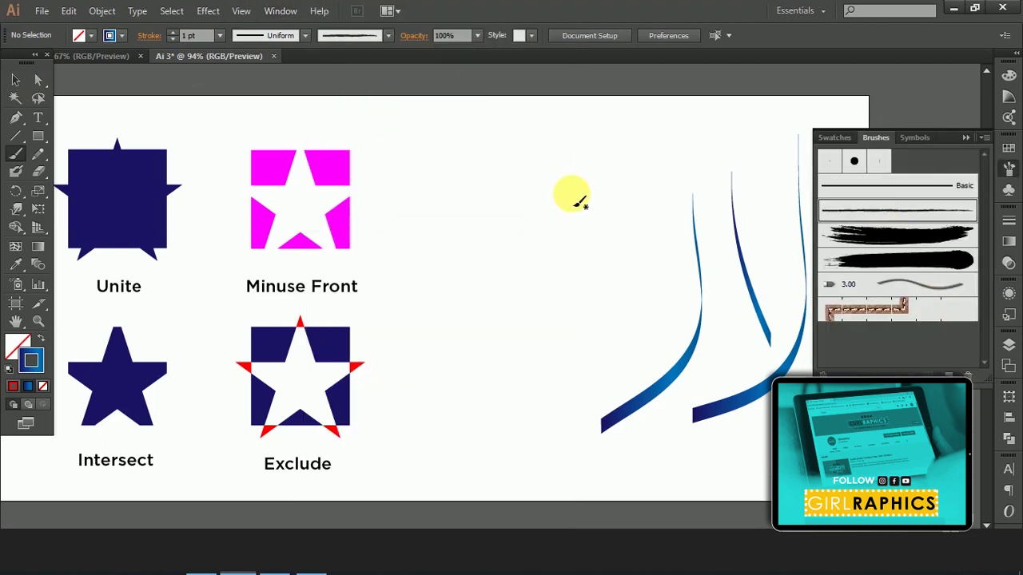
left_click_drag(607, 174, 533, 406)
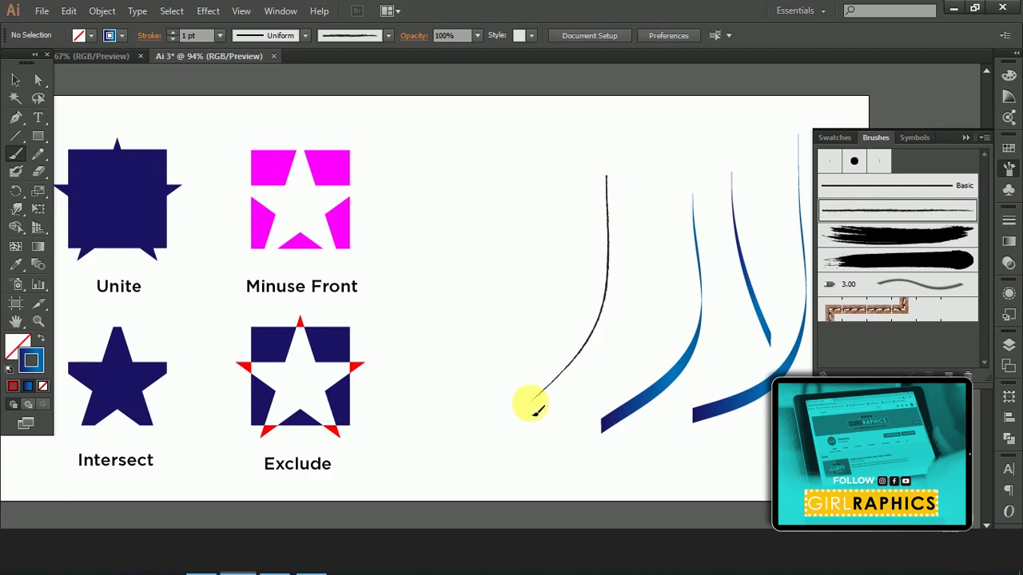
left_click(15, 79)
- Try the Basic, 3.00 tapered and grunge brushes on a blue stroke, then delete it
left_click(676, 384)
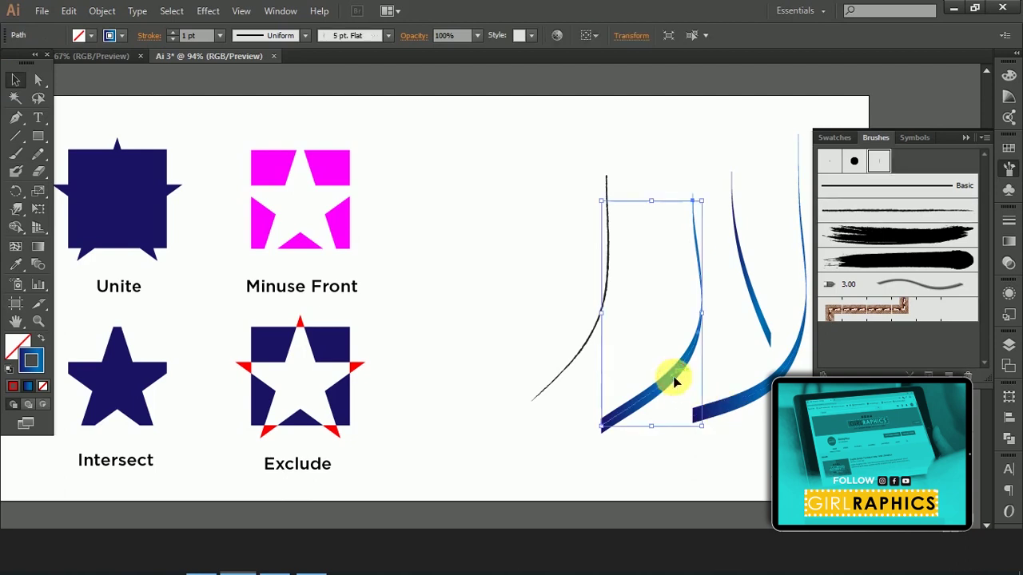
left_click(890, 195)
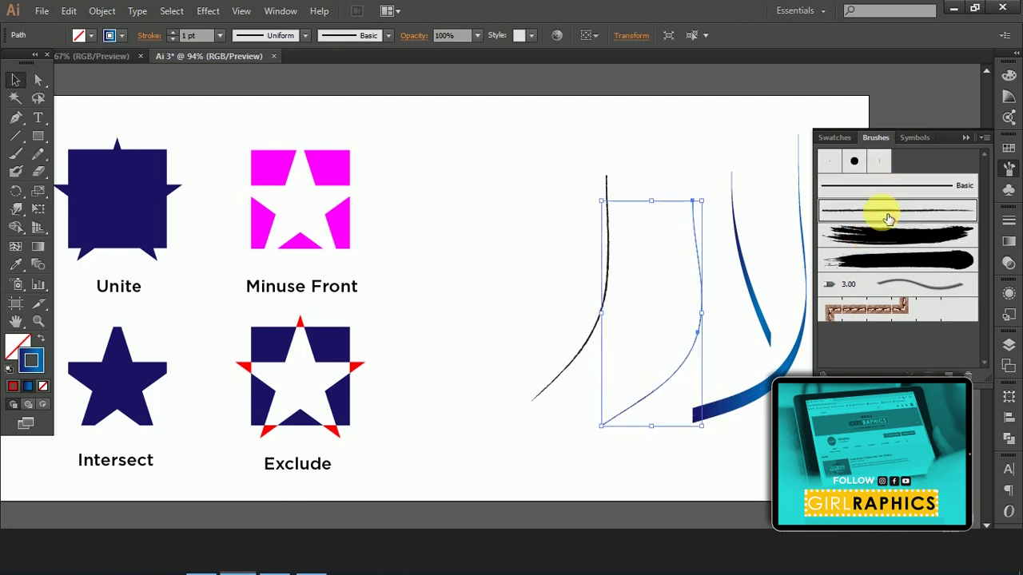
left_click(919, 286)
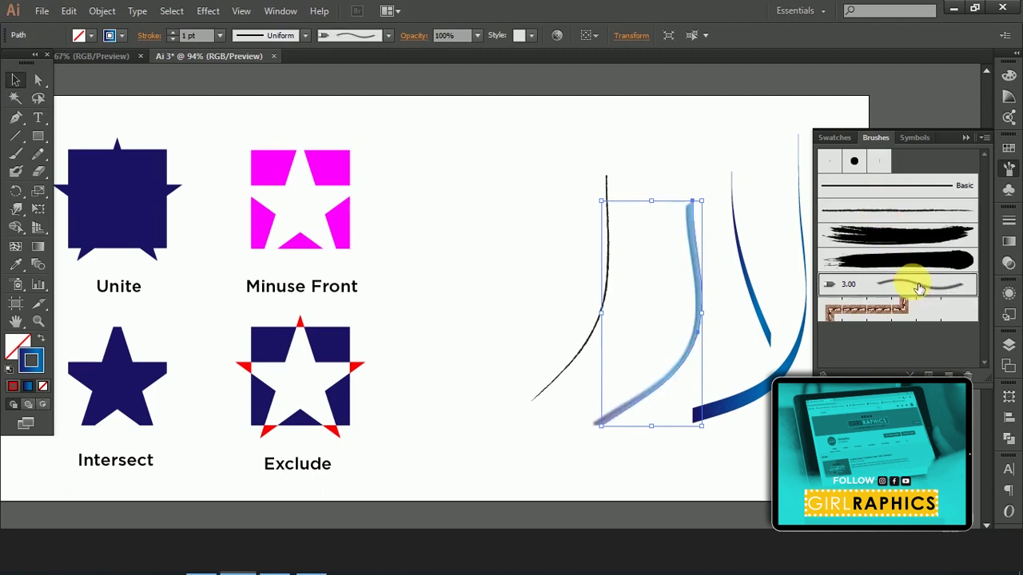
left_click(536, 427)
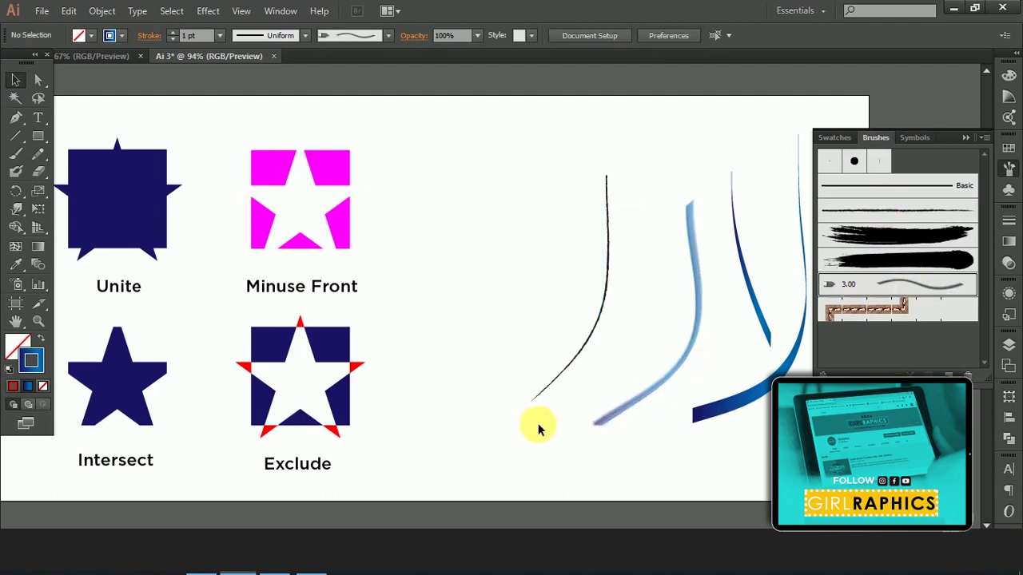
left_click(701, 301)
left_click(889, 244)
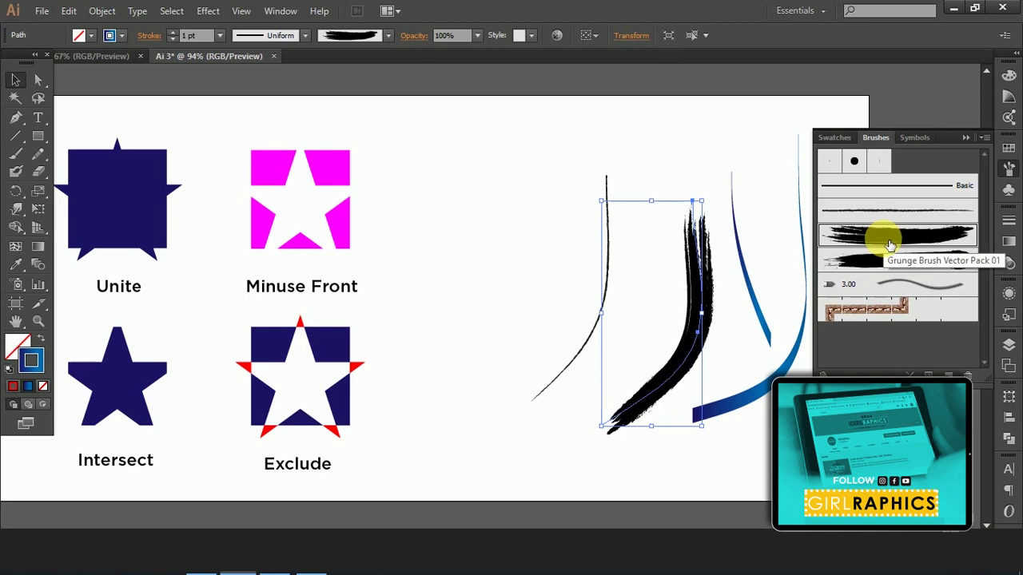
left_click(567, 433)
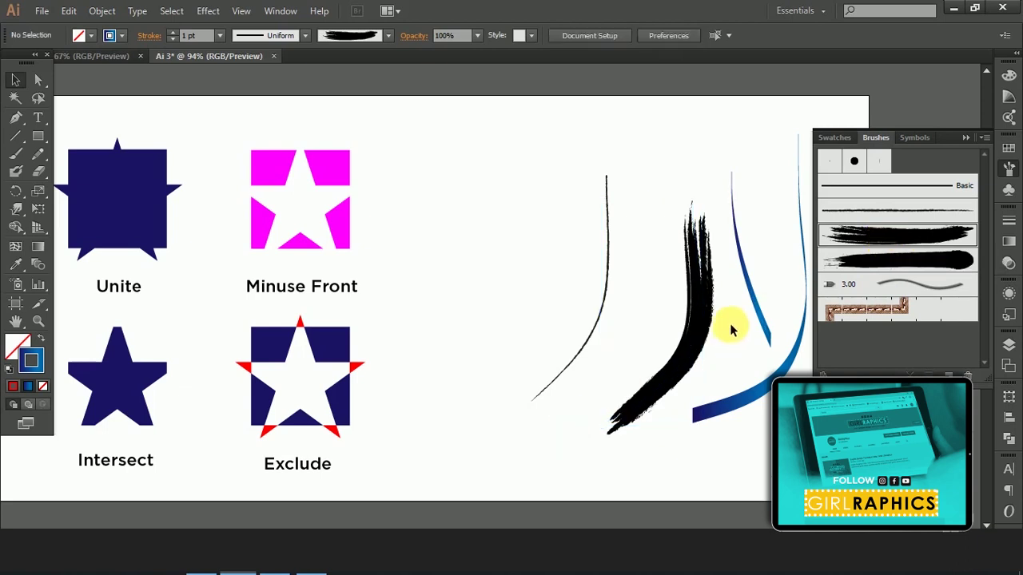
left_click(702, 309)
key("Delete")
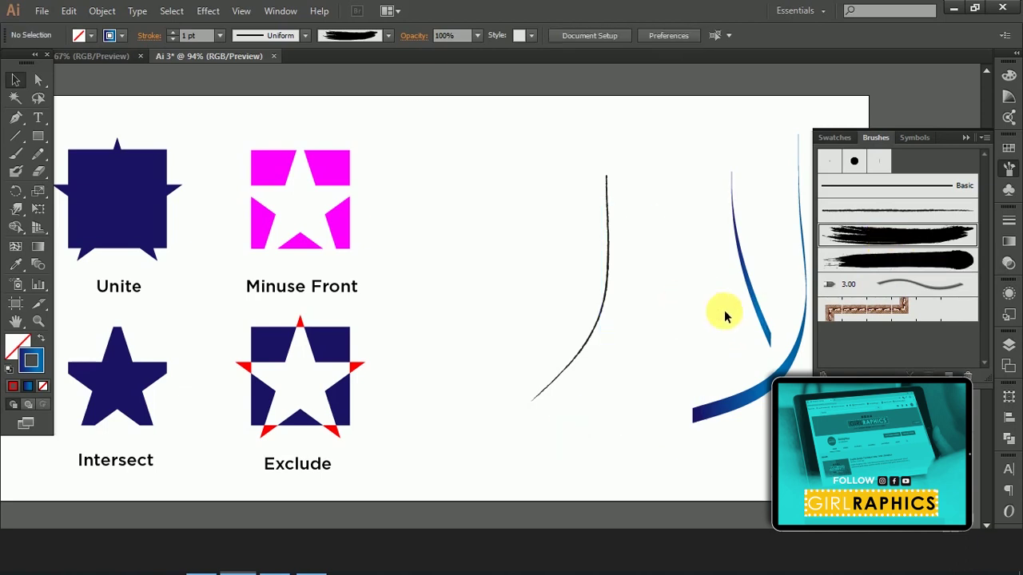
- Apply the stitched leather pattern brush to the black curve and inspect the stitching
left_click(603, 289)
left_click(871, 314)
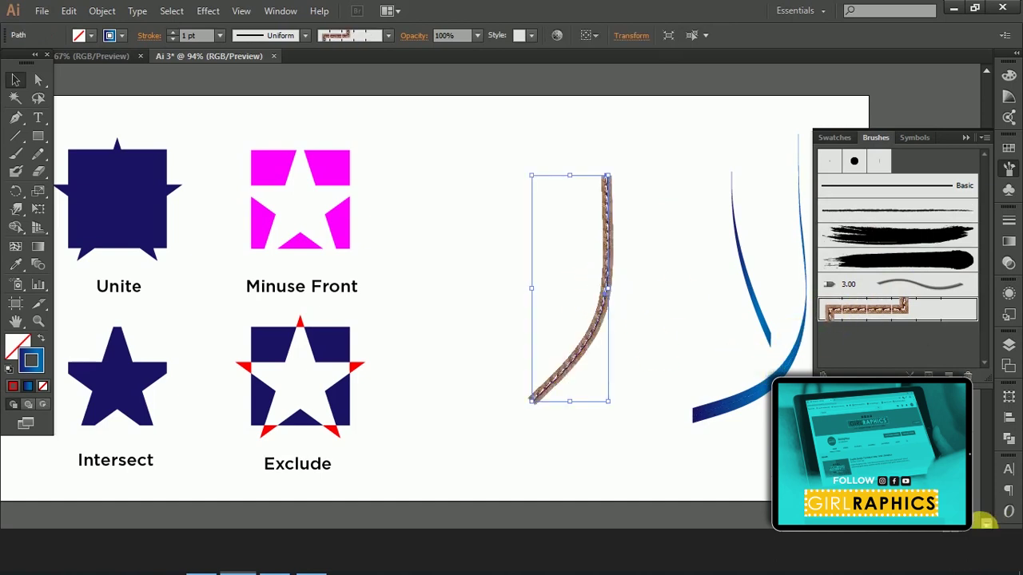
scroll(568, 288, "right", 3)
scroll(569, 288, "up", 5)
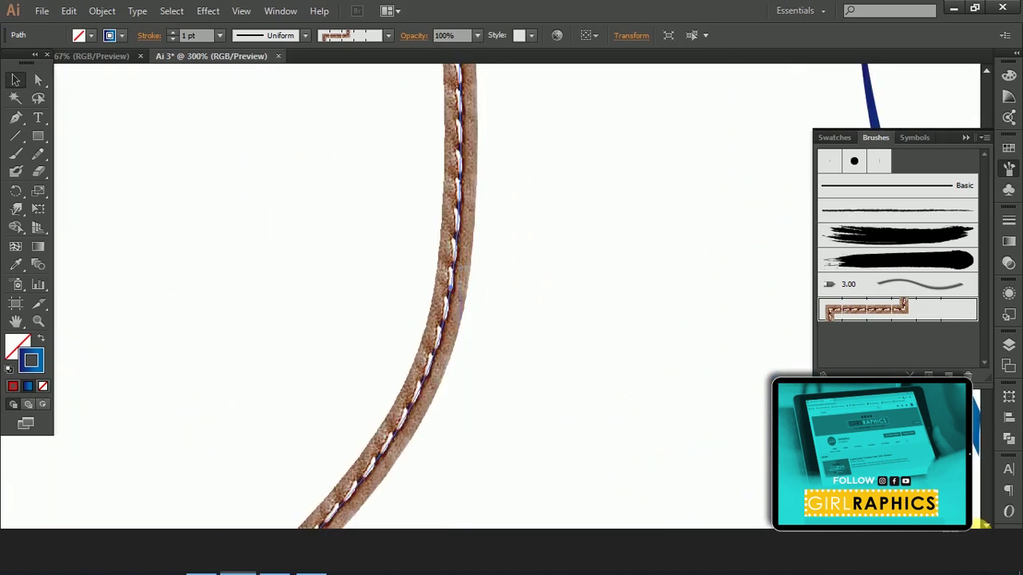
left_click(732, 406)
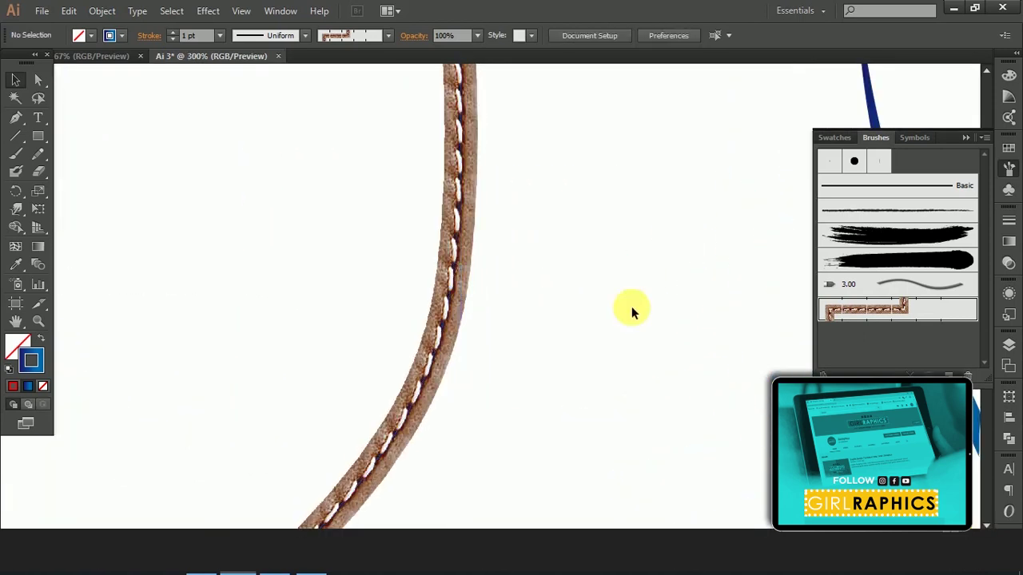
- Marquee-select both brushed curves and delete them
scroll(532, 354, "down", 1)
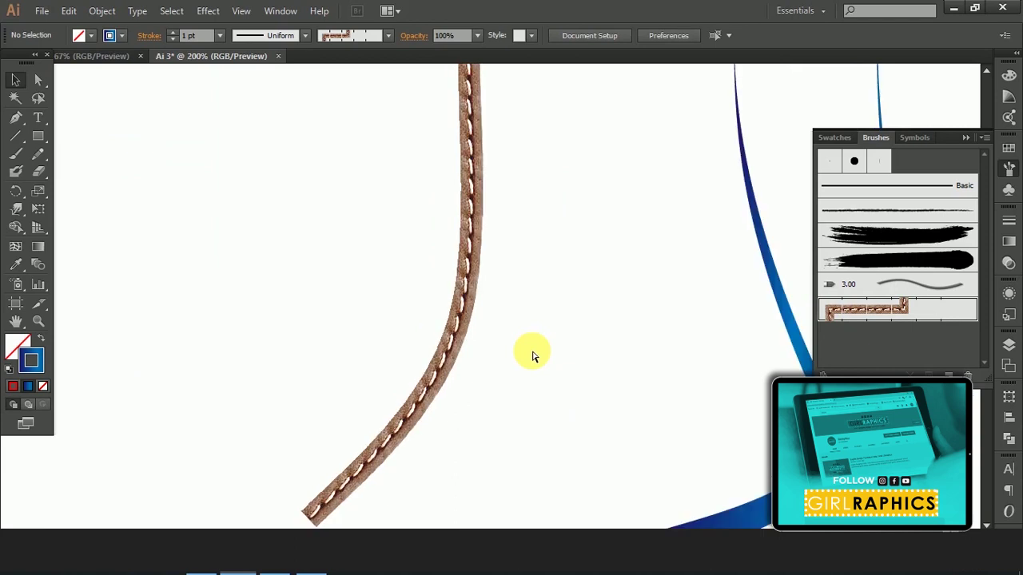
scroll(533, 354, "down", 2)
scroll(533, 354, "down", 1)
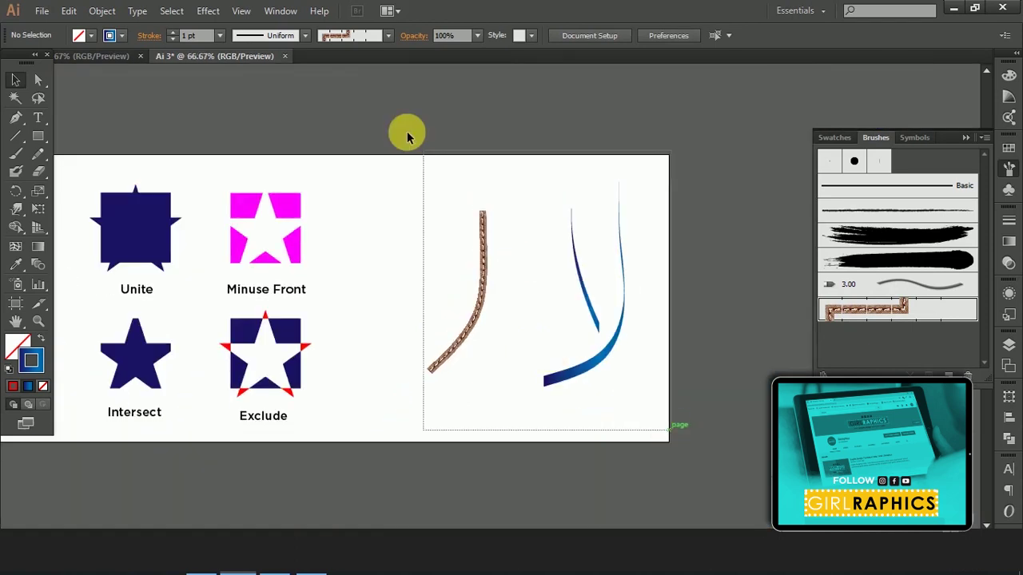
left_click_drag(660, 426, 404, 134)
key("Delete")
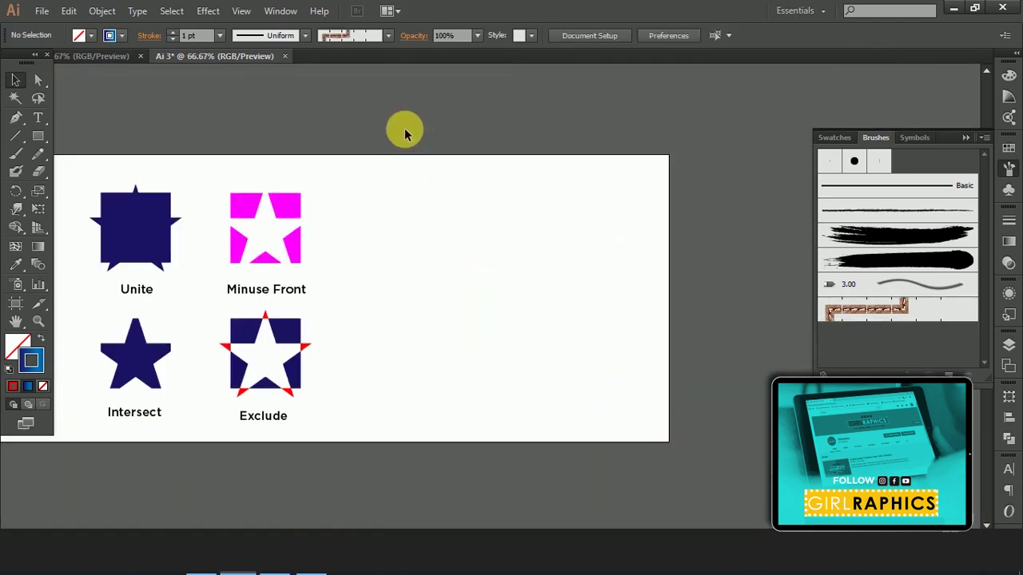
- Fit the artboard, load the Image Brush library and stretch its panel taller
key("ctrl+0")
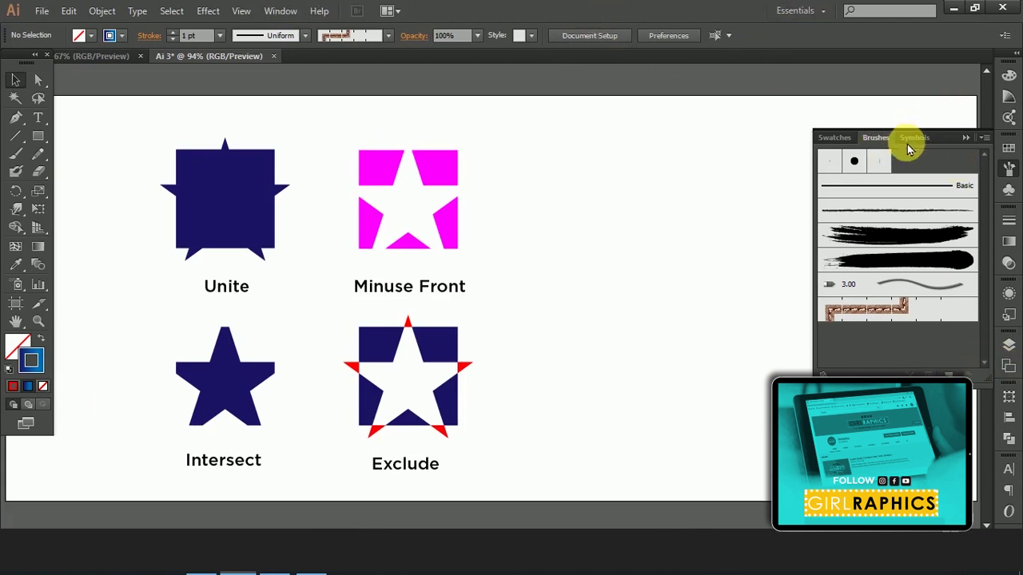
left_click(983, 140)
mouse_move(879, 403)
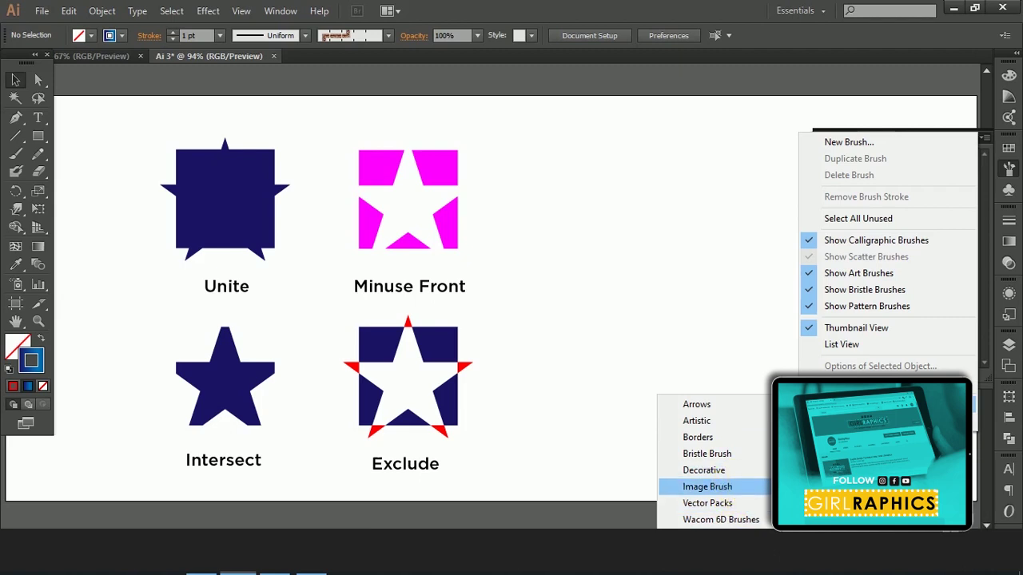
left_click(707, 487)
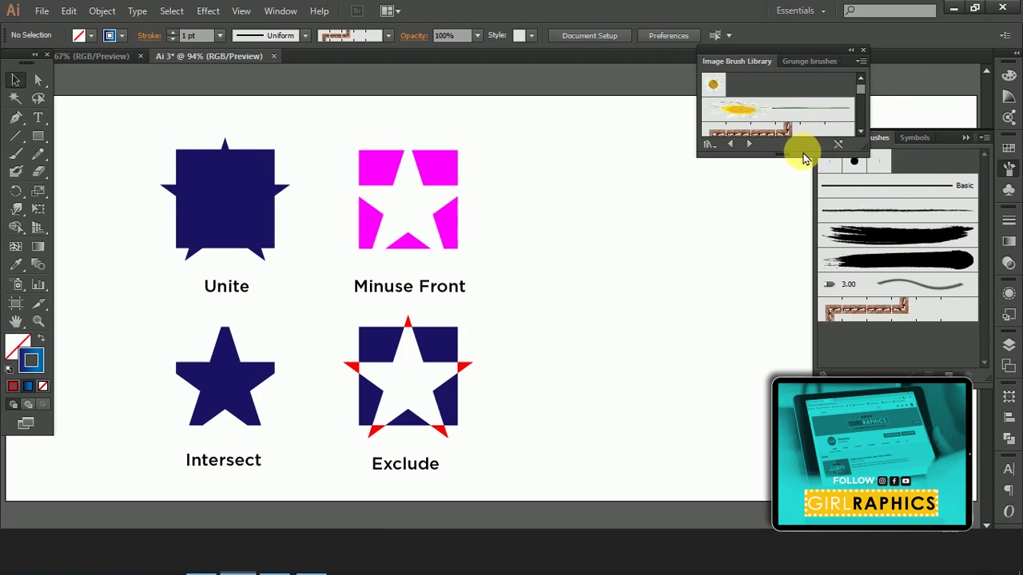
left_click_drag(805, 158, 809, 286)
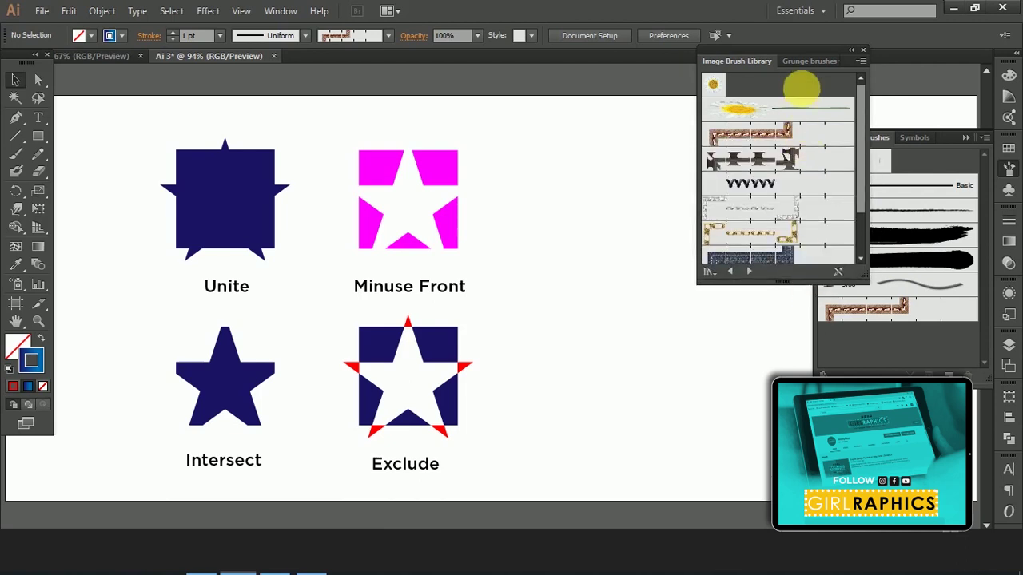
- Move the Image Brush library beside the artwork and pick the Paintbrush tool
mouse_move(799, 50)
left_mouse_down()
mouse_move(356, 120)
mouse_move(365, 152)
left_mouse_up()
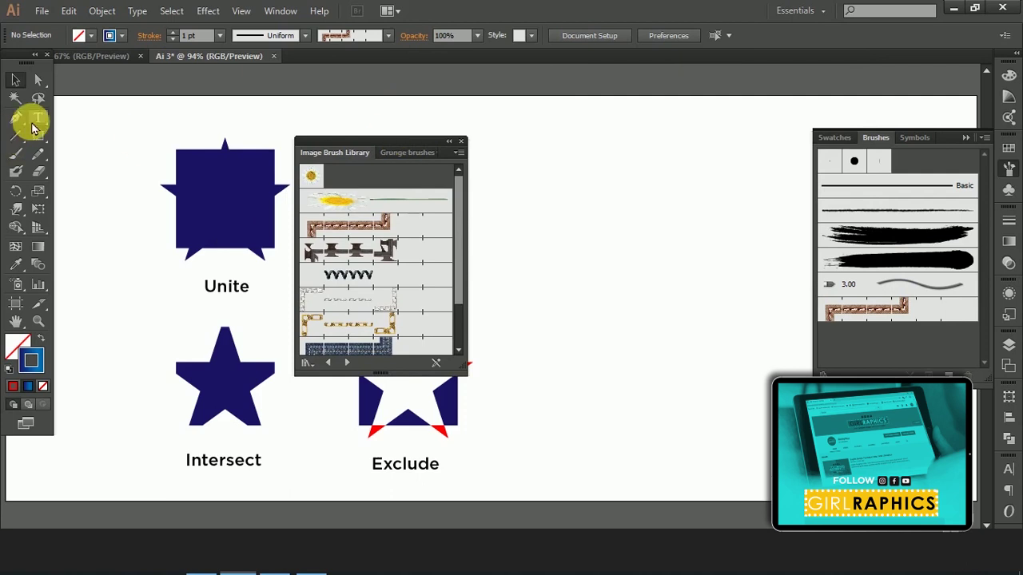
left_click(15, 152)
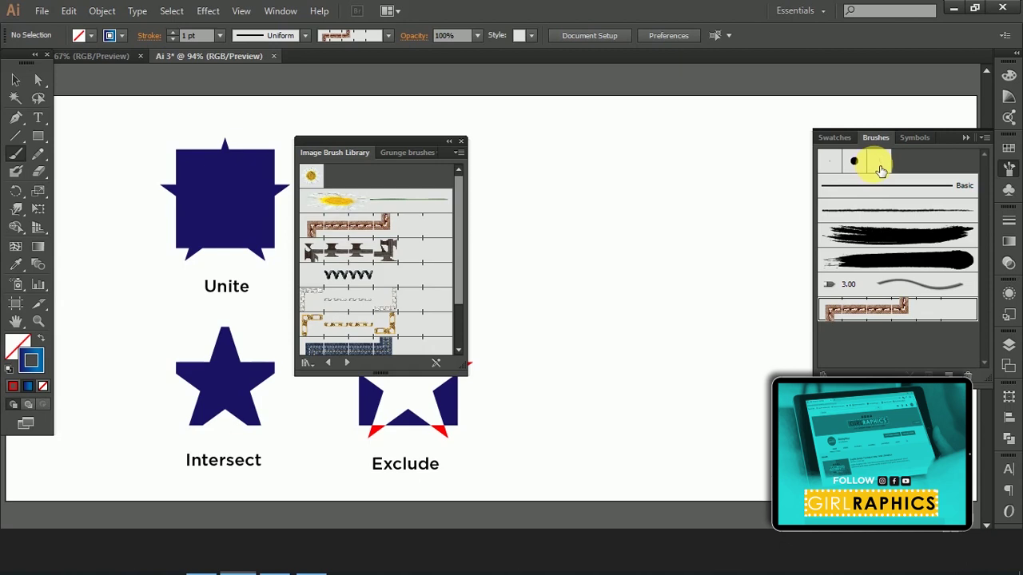
- Paint a long curve and a vertical stroke with 10 pt. Round, then select the vertical one
left_click(855, 162)
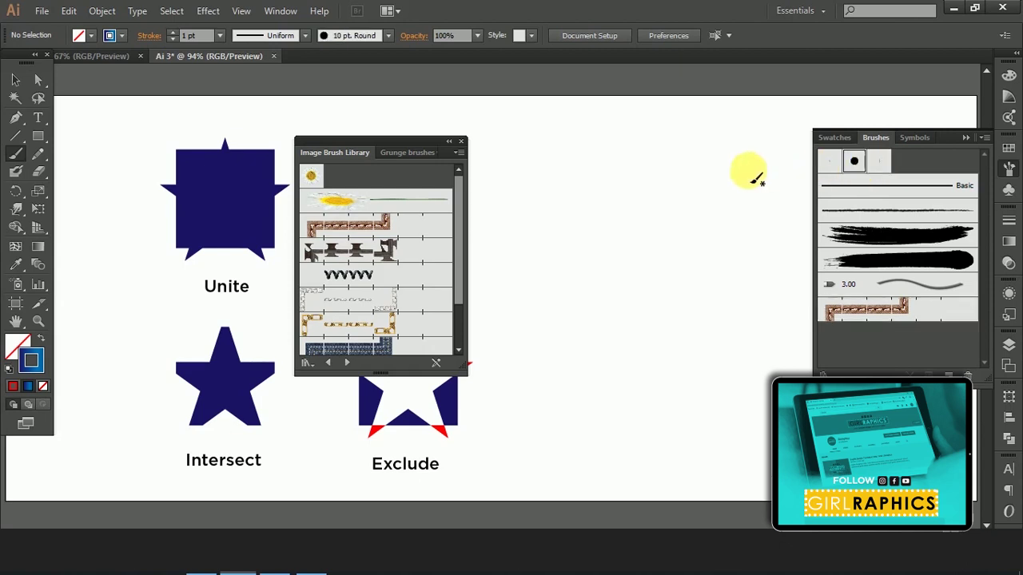
left_click_drag(751, 148, 626, 452)
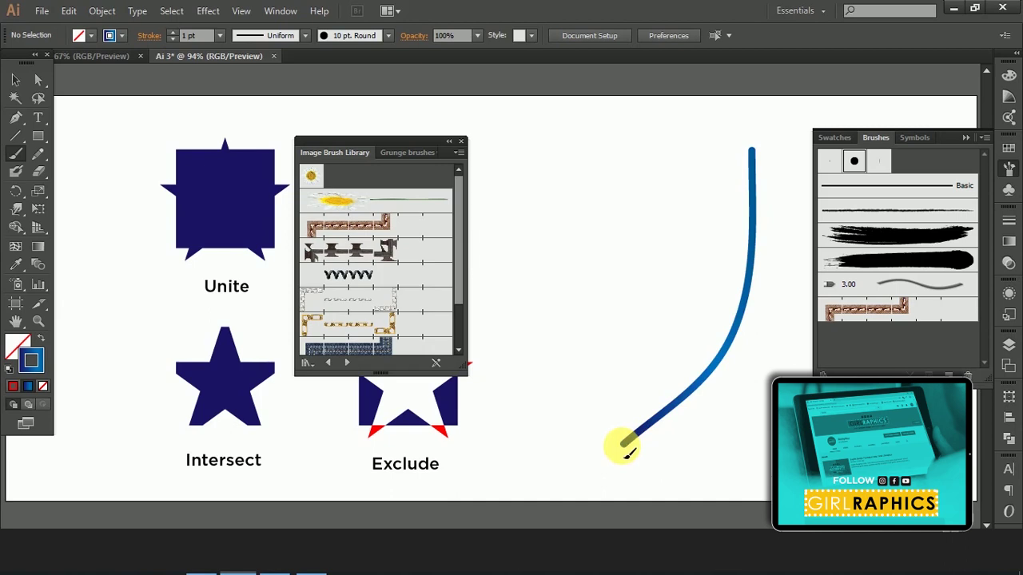
left_click_drag(655, 162, 658, 370)
left_click(15, 80)
left_click(657, 284)
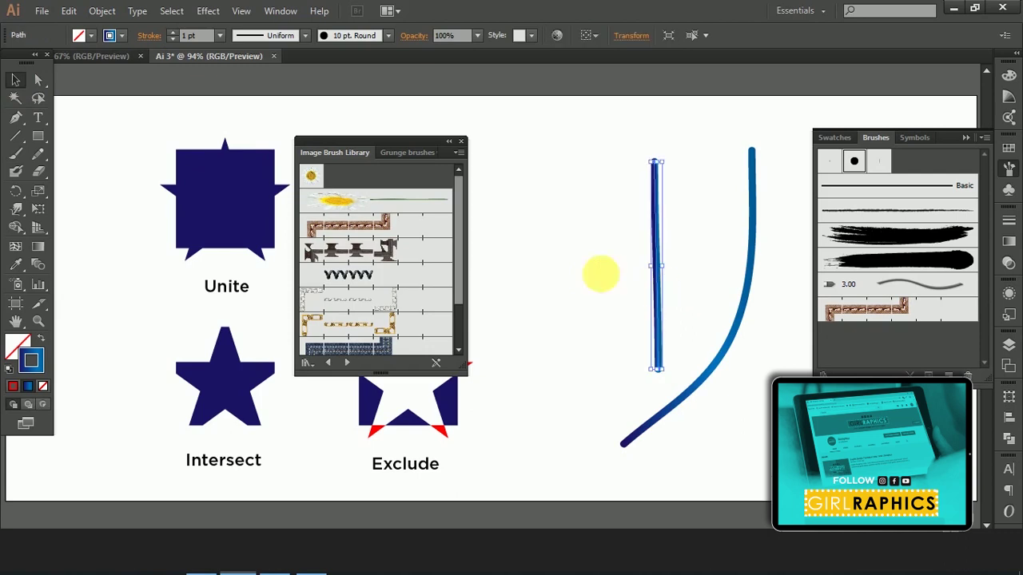
- Try barbed-wire, zigzag, Steel Chain, gold chain, denim, red X and lace image brushes on it
left_click(382, 250)
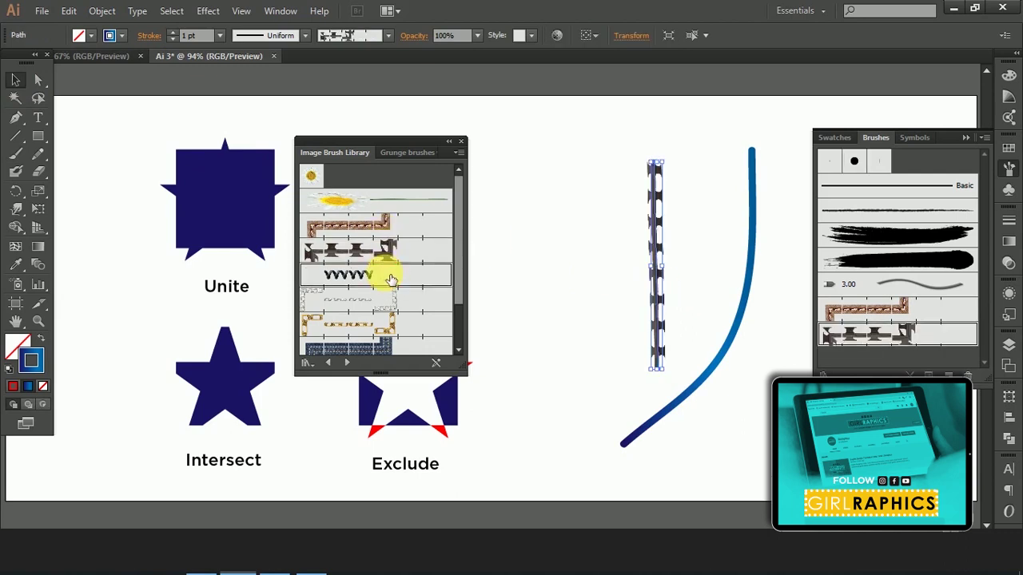
left_click(391, 279)
left_click(393, 301)
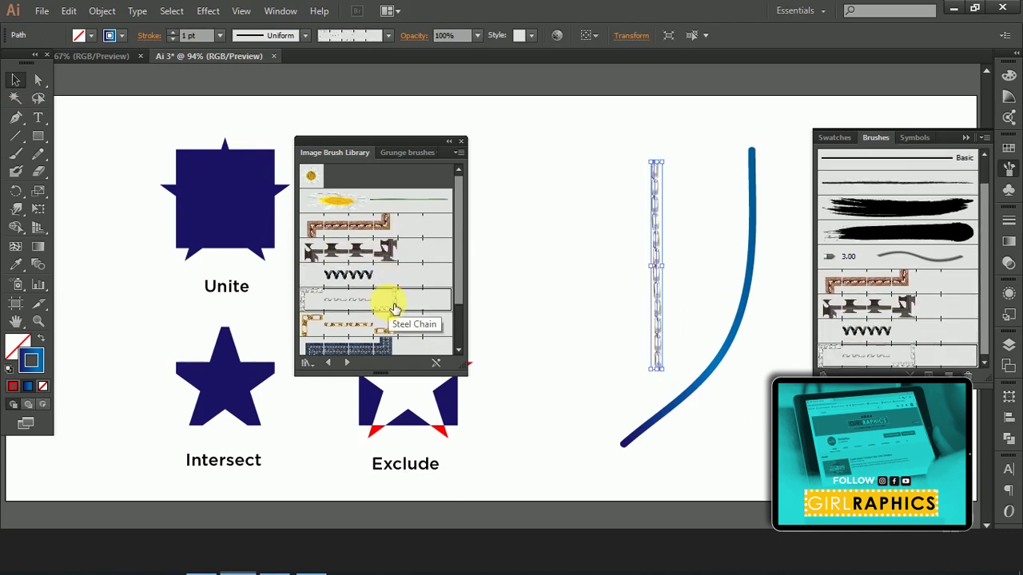
left_click(392, 326)
left_click(411, 350)
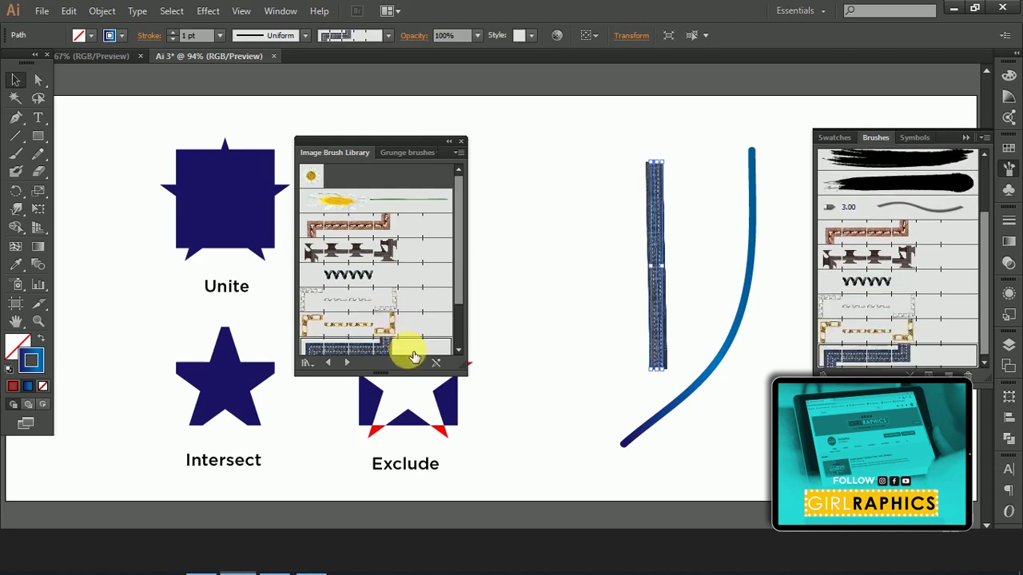
scroll(410, 351, "down", 2)
left_click(409, 351)
left_click(396, 320)
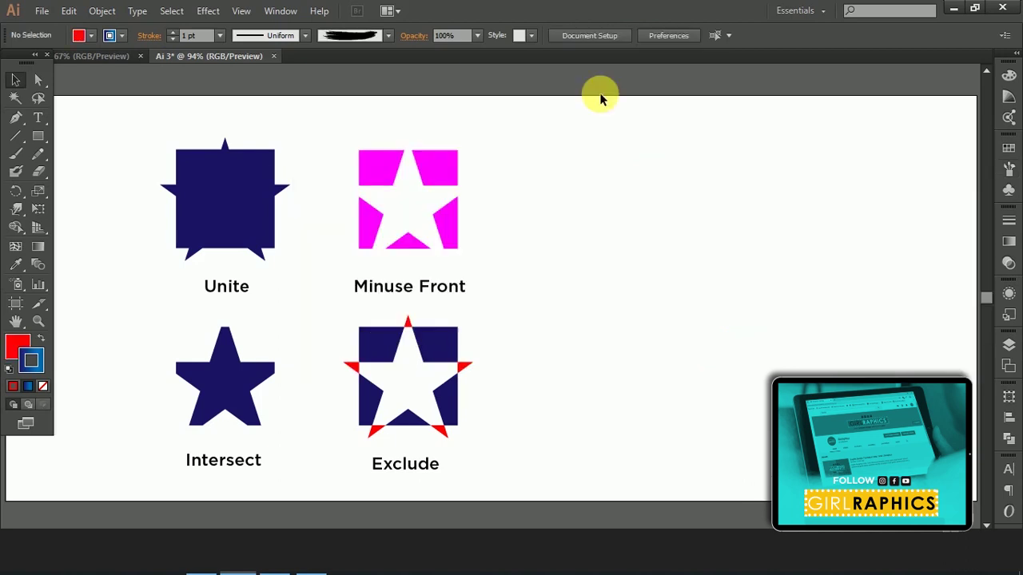
- Zoom to 100%, pan to the empty right of the artboard and pick the Paintbrush
key("ctrl+1")
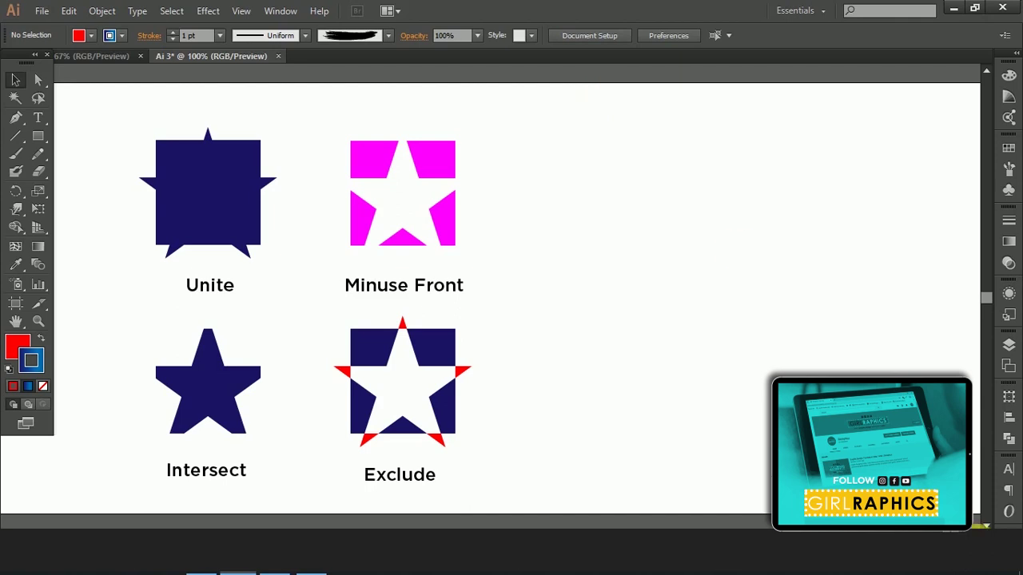
left_click(985, 525)
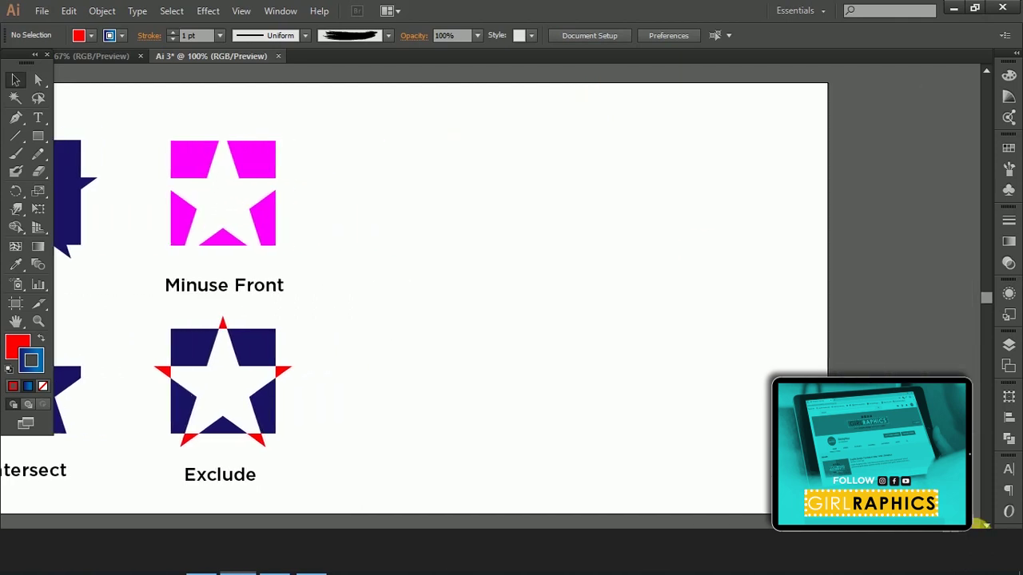
left_click(16, 153)
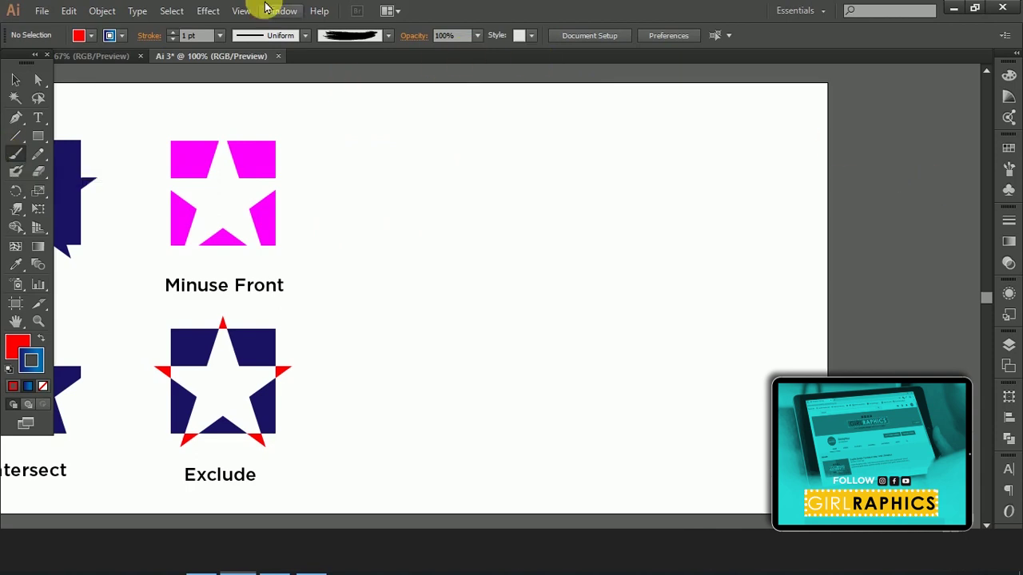
- Set the brush to 10 pt. Round from the Brushes panel, close it, and zoom to 150%
left_click(279, 10)
left_click(331, 111)
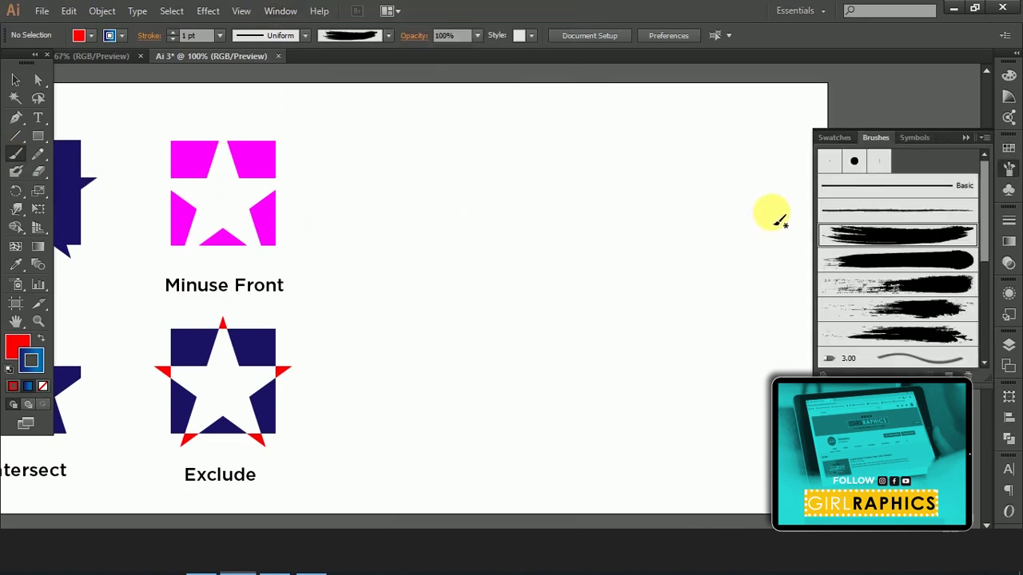
left_click(854, 163)
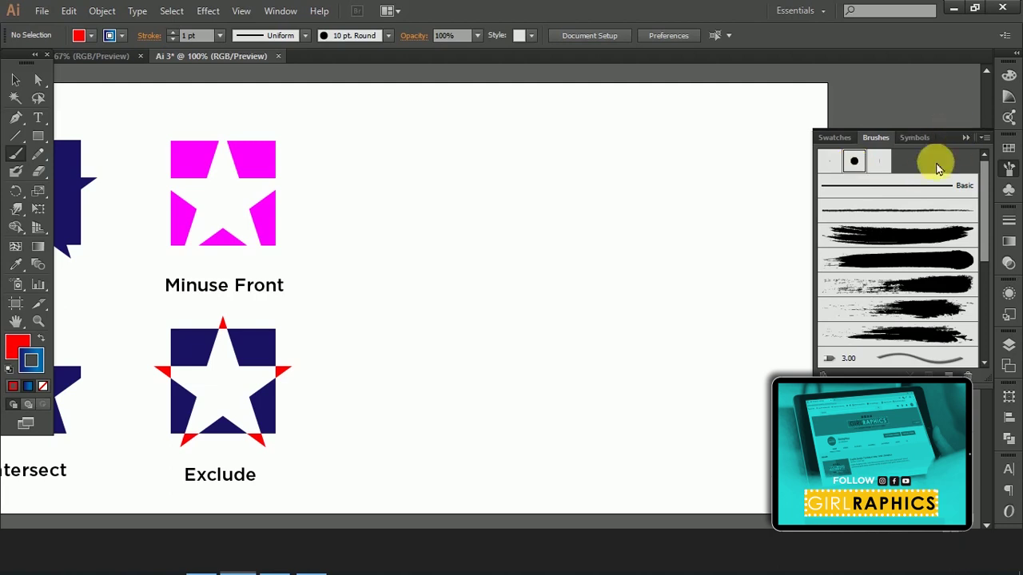
left_click(927, 186)
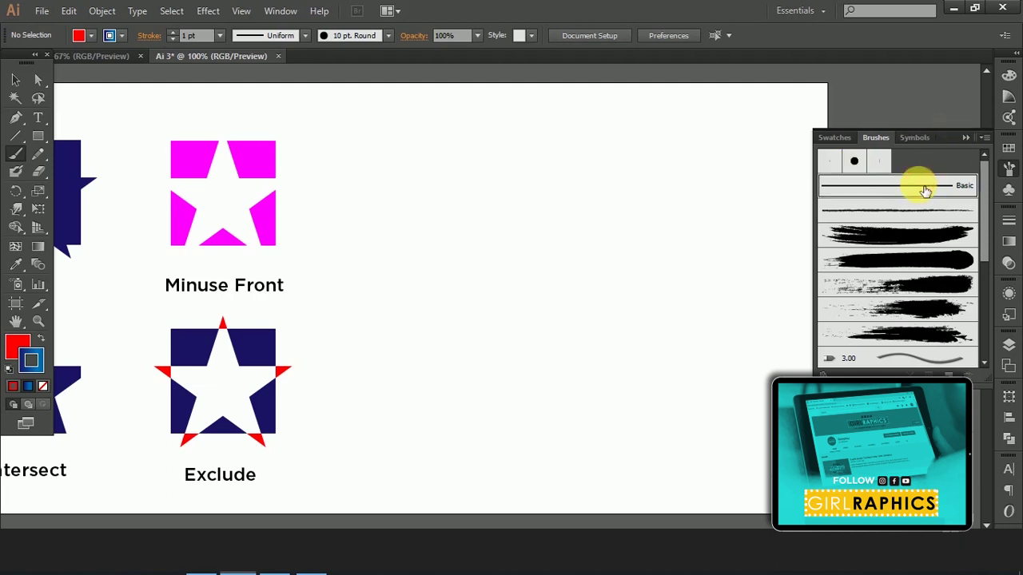
left_click(965, 140)
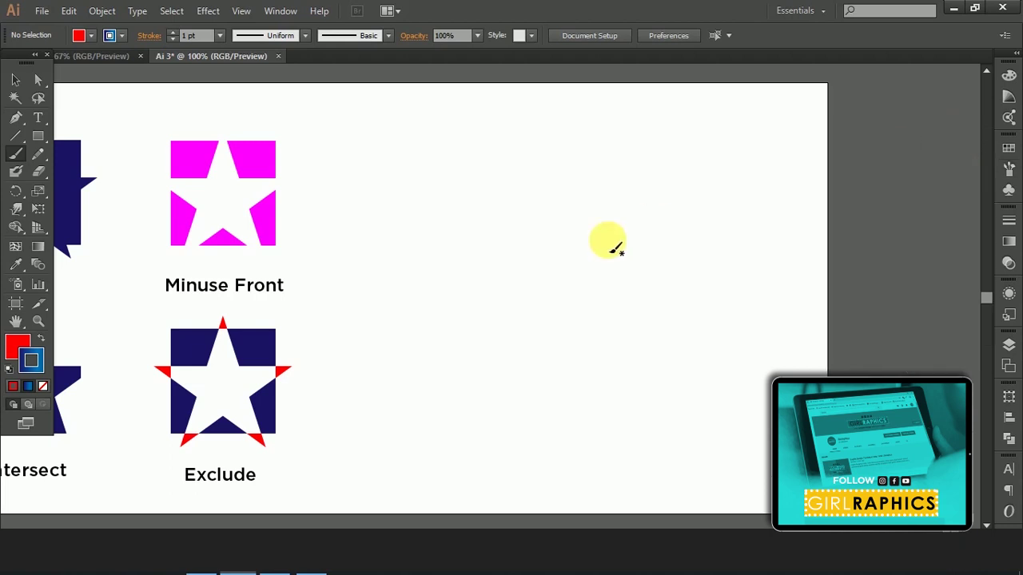
key("ctrl+plus")
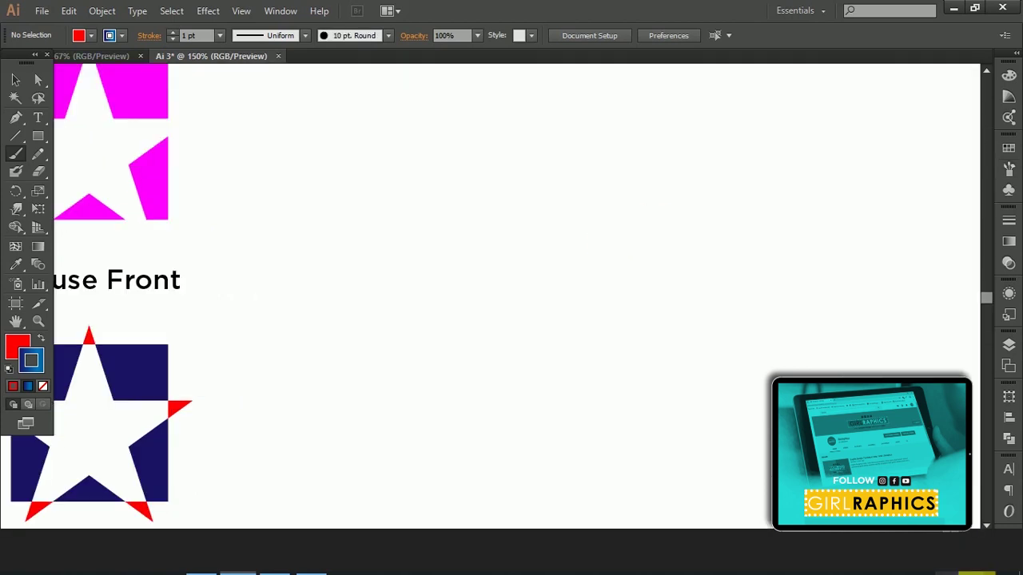
- Paint the wavy scoop stroke and its loop on the artboard with the Paintbrush
scroll(683, 328, "right", 2)
scroll(683, 328, "right", 2)
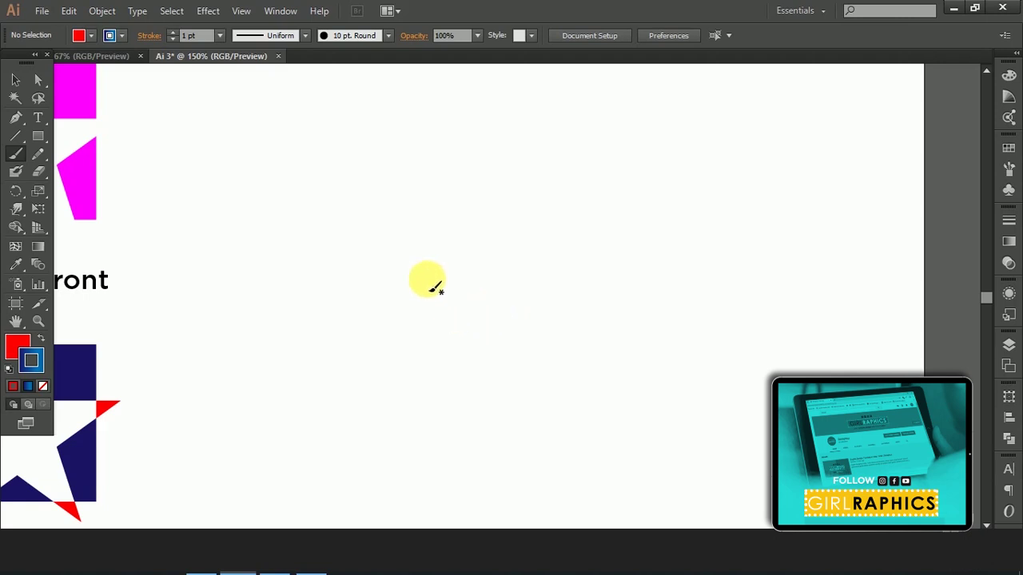
mouse_move(427, 276)
left_mouse_down()
mouse_move(468, 304)
mouse_move(546, 260)
mouse_move(591, 279)
mouse_move(616, 224)
mouse_move(675, 236)
mouse_move(663, 194)
left_mouse_up()
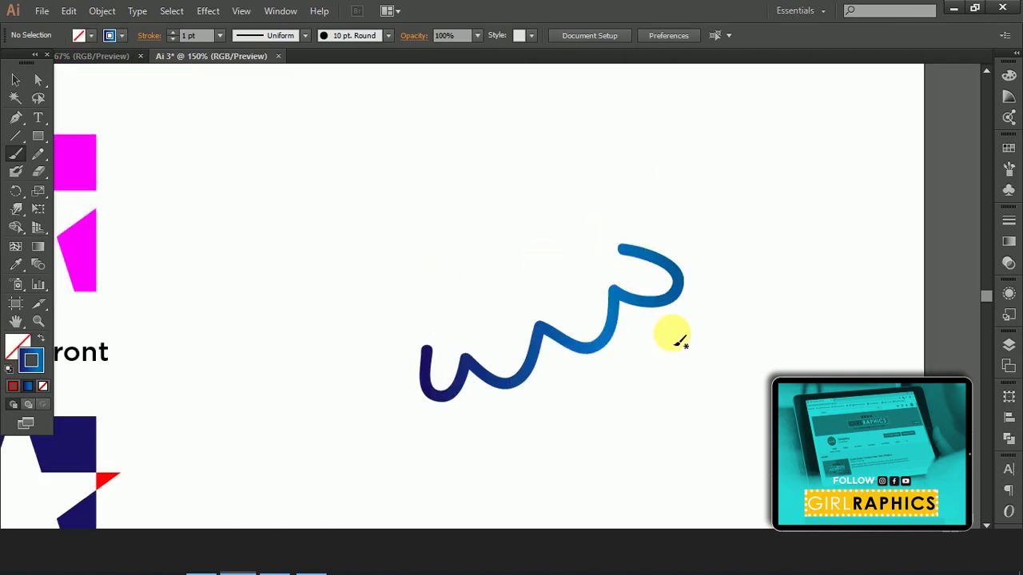
mouse_move(430, 356)
left_mouse_down()
mouse_move(362, 206)
mouse_move(374, 149)
mouse_move(413, 107)
mouse_move(487, 107)
mouse_move(566, 155)
mouse_move(631, 253)
mouse_move(623, 247)
left_mouse_up()
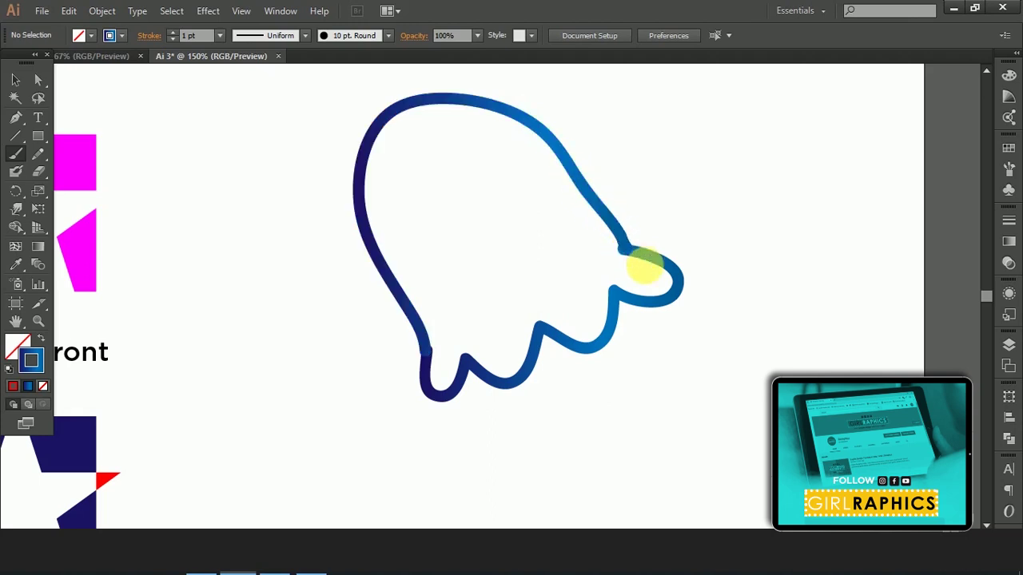
- Paint the cone outline down to a point and back to the lower-left scallop
scroll(699, 345, "down", 2)
scroll(700, 345, "down", 3)
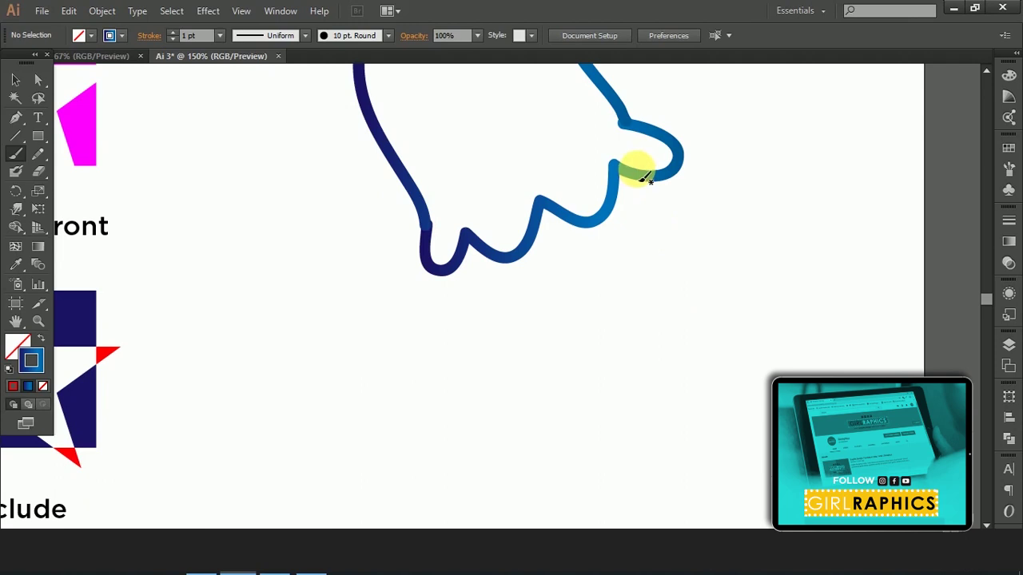
scroll(644, 185, "down", 1)
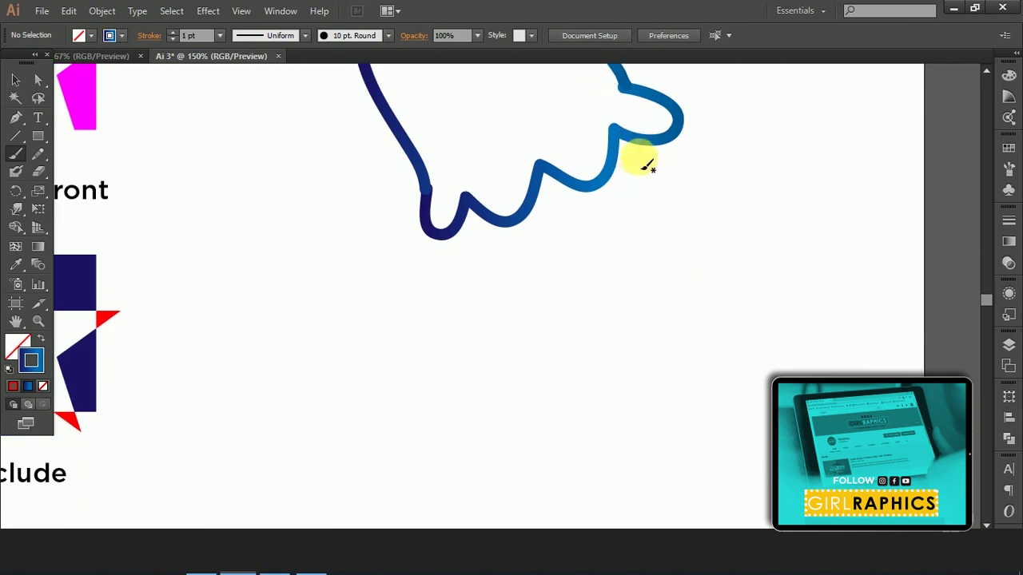
left_click_drag(639, 144, 539, 300)
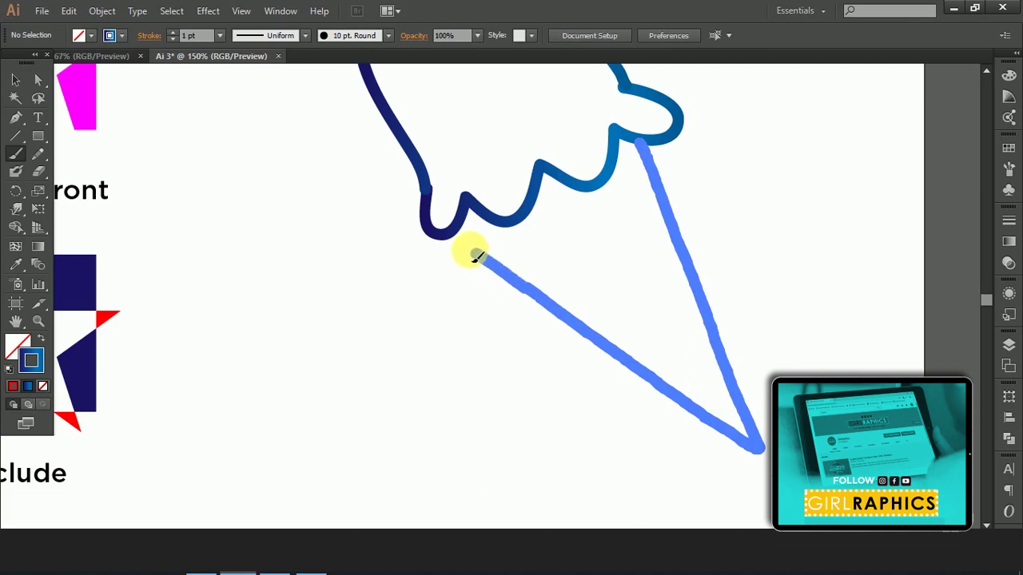
left_click_drag(539, 300, 440, 234)
- Select the upper-left scoop path and the scallop path together with the Selection tool
left_click(16, 80)
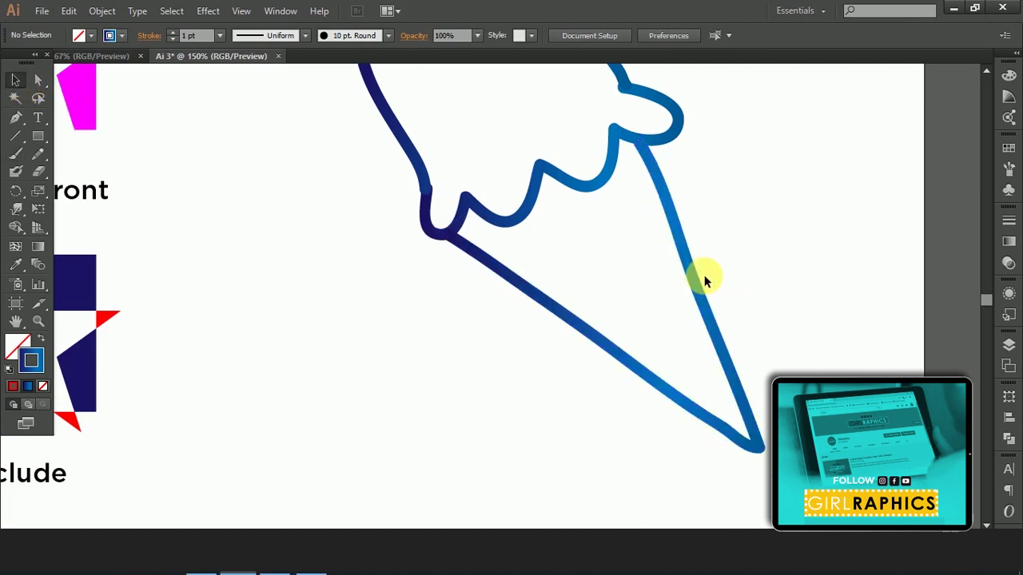
scroll(771, 239, "up", 2)
scroll(735, 199, "up", 1)
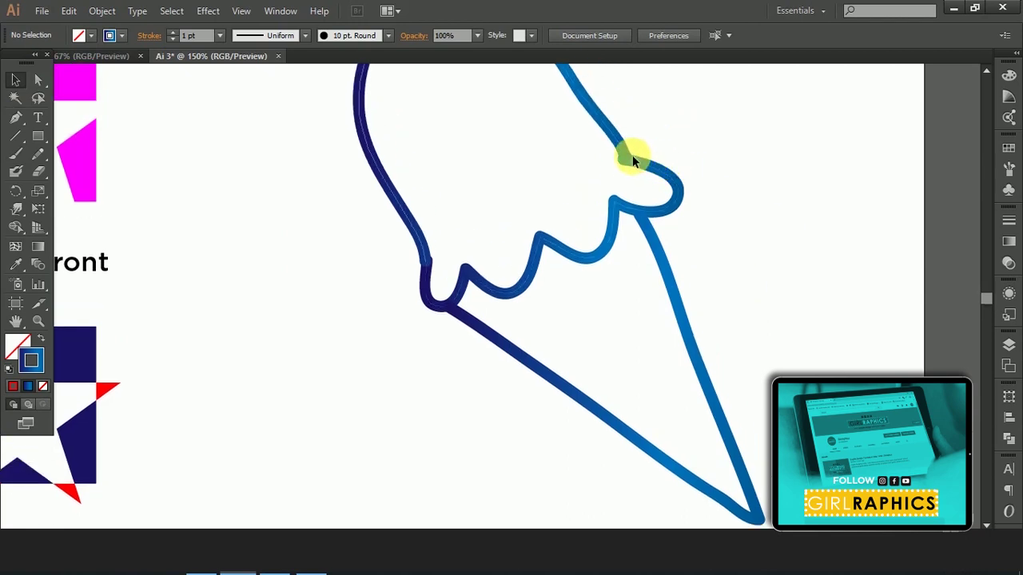
left_click(632, 154)
left_click(652, 164)
left_click_drag(641, 164, 646, 165)
left_click(651, 169)
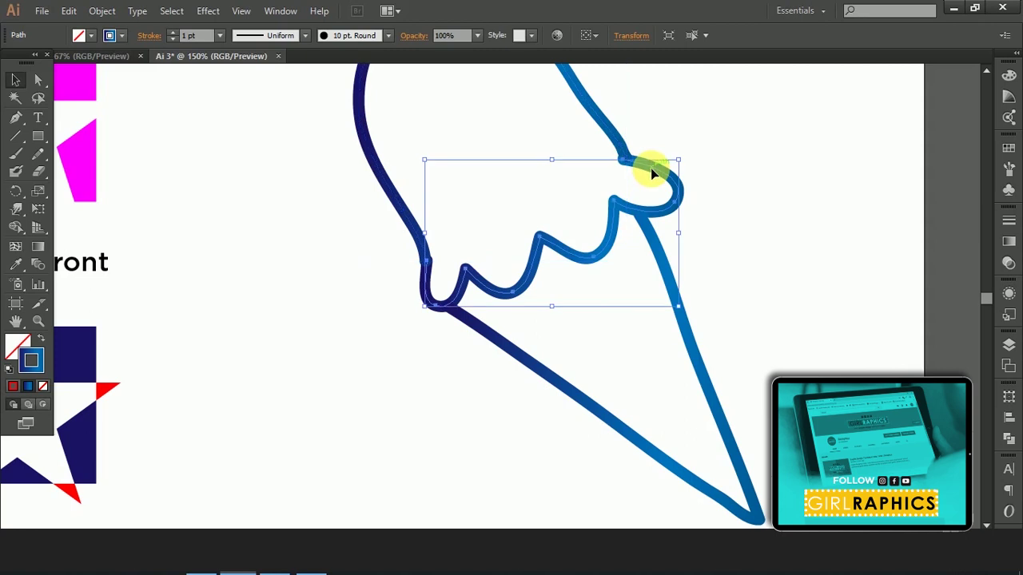
left_click(616, 140)
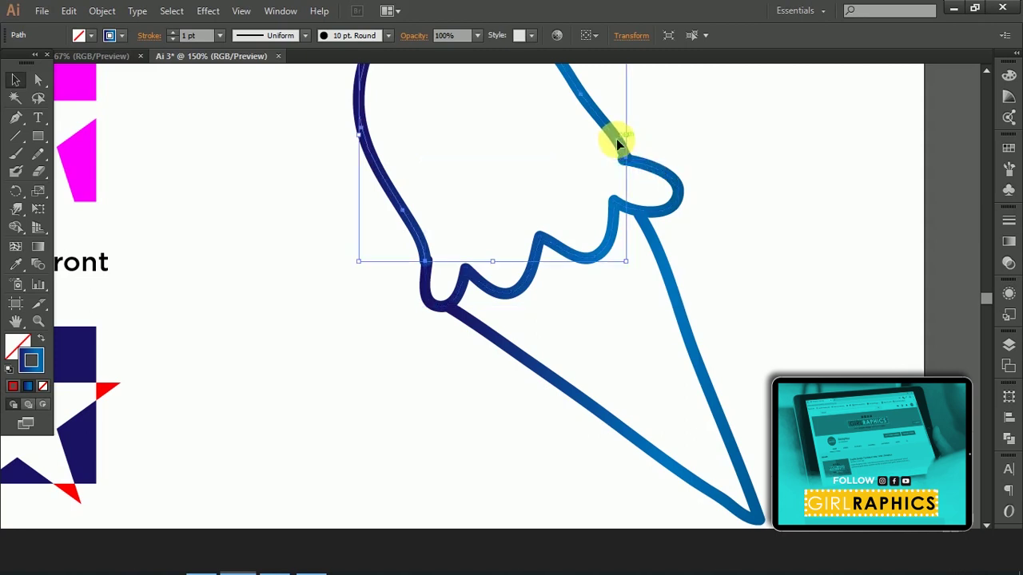
left_click(649, 173, "shift")
right_click(649, 173)
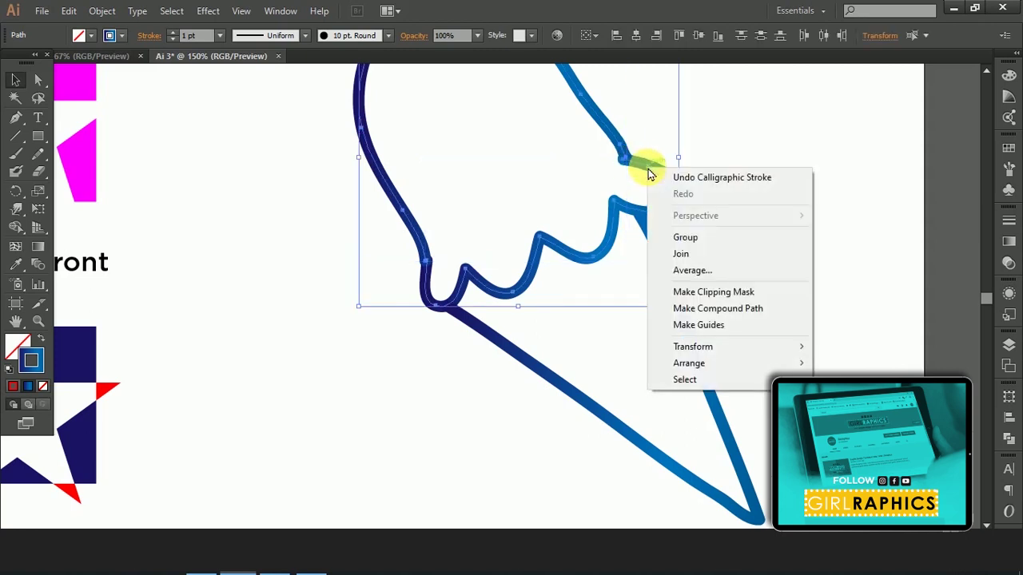
- Combine the two scoop paths into one compound path and swap its fill and stroke
left_click(719, 309)
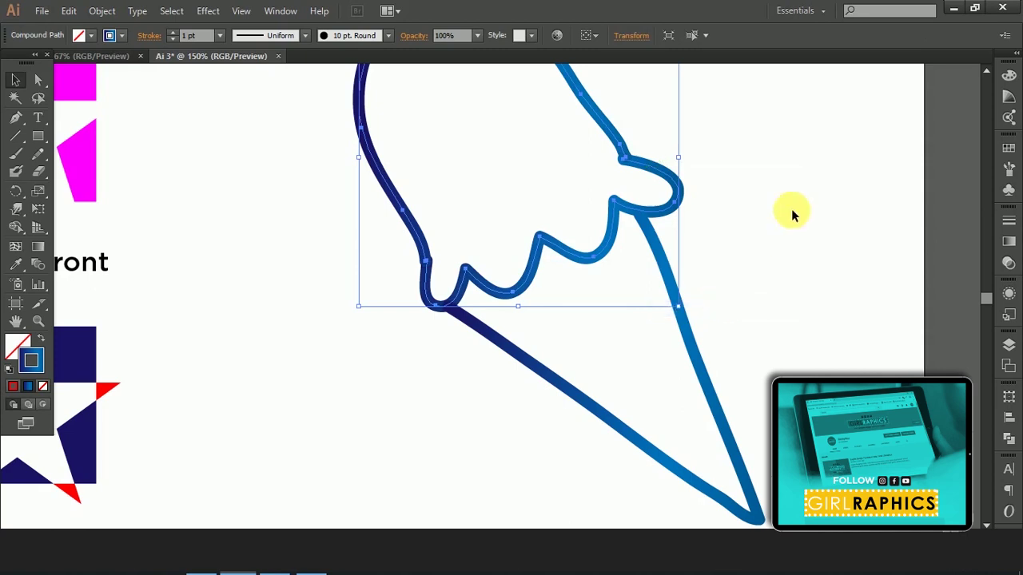
left_click(792, 213)
left_click(425, 260)
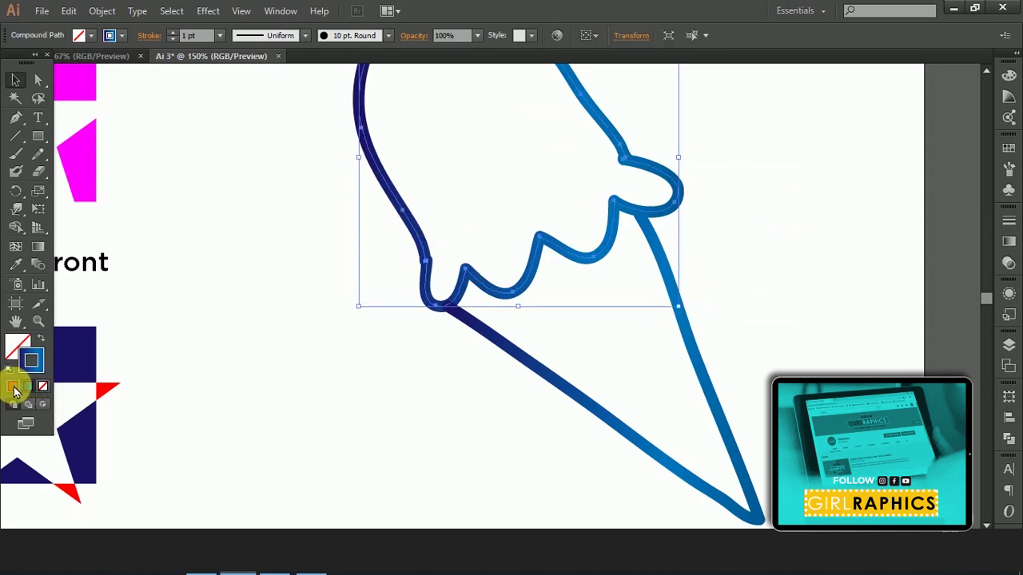
left_click(38, 338)
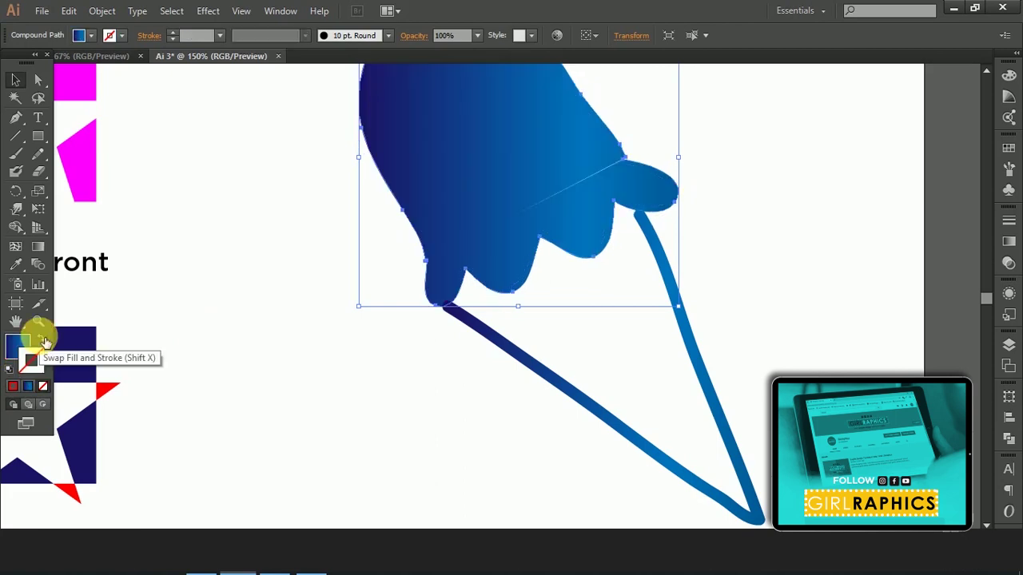
- Give the scoop a magenta fill and a black outline from the Swatches
left_click(1008, 242)
left_click(1004, 152)
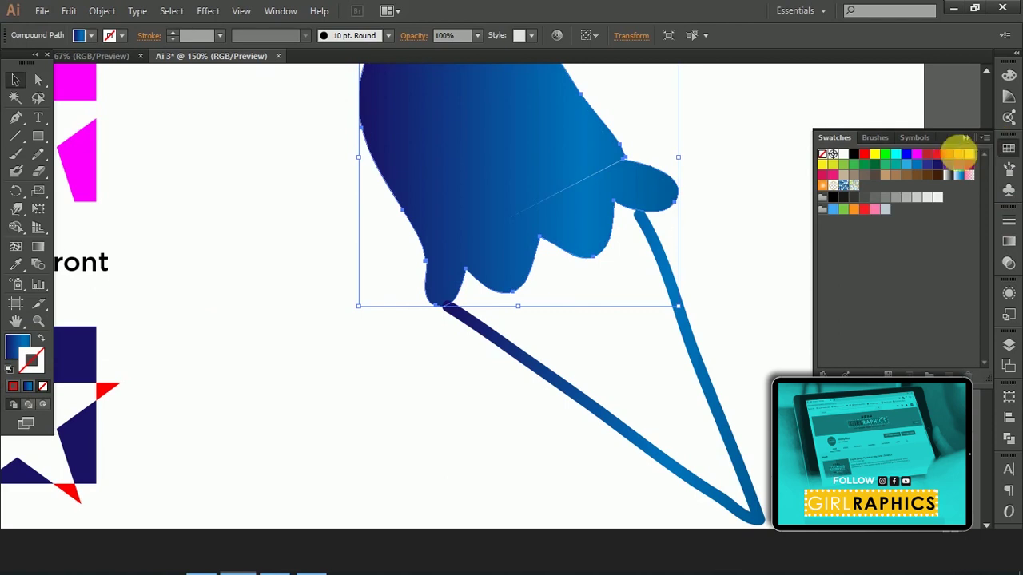
key("x")
left_click(931, 156)
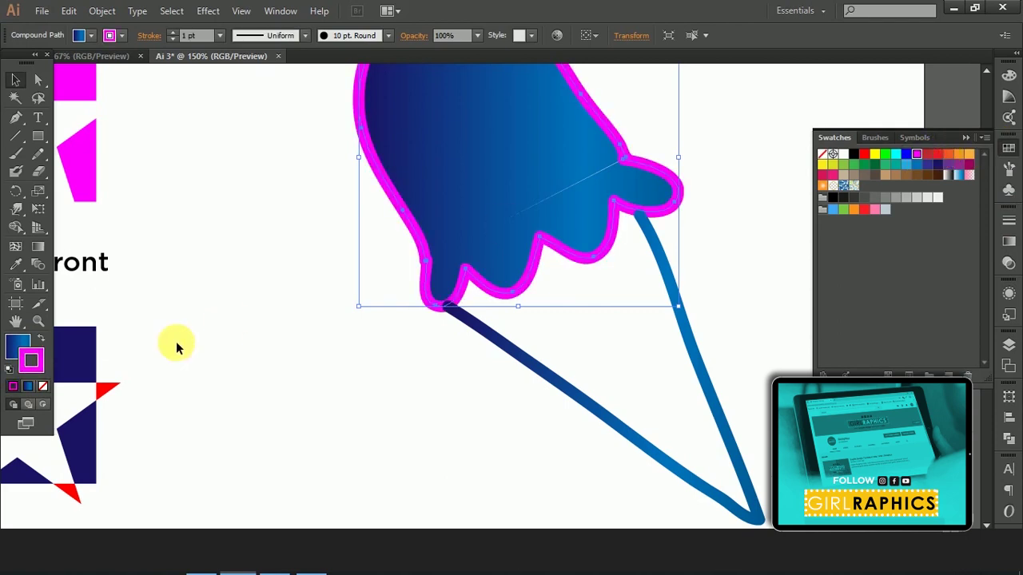
left_click(41, 338)
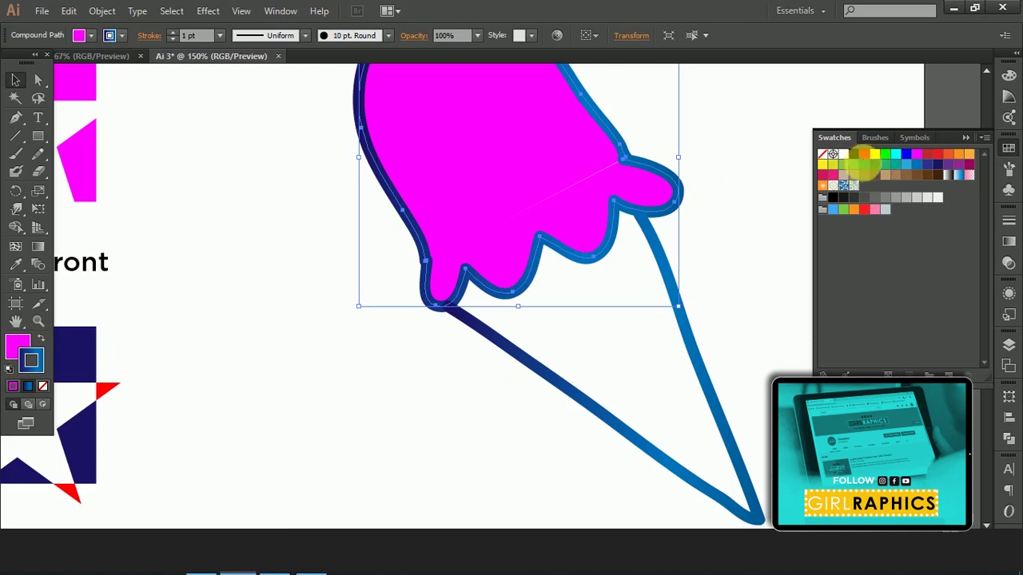
left_click(852, 154)
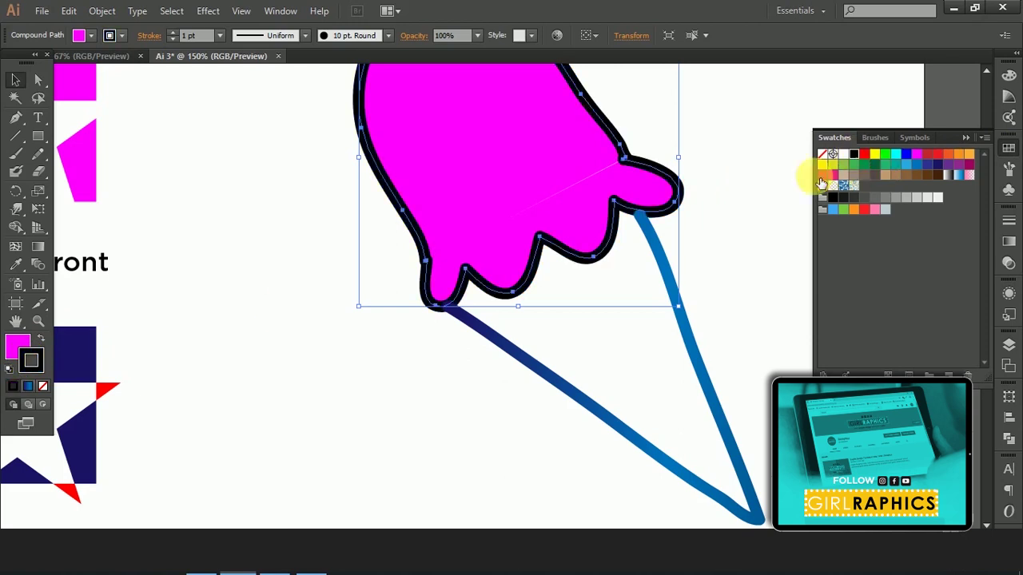
- Fill the cone brown and give it a black outline
left_click(728, 288)
left_click(585, 164)
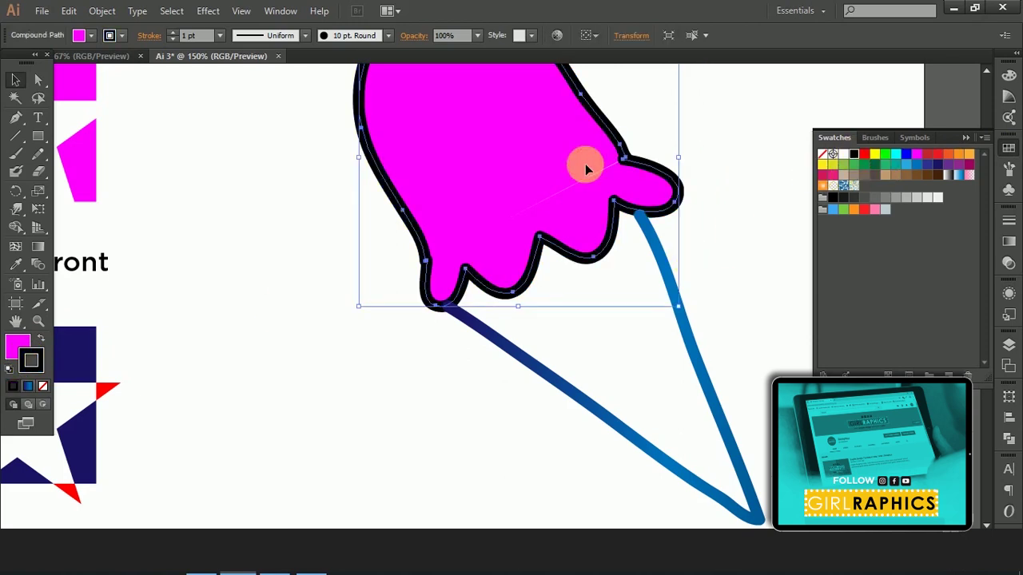
left_click(669, 280)
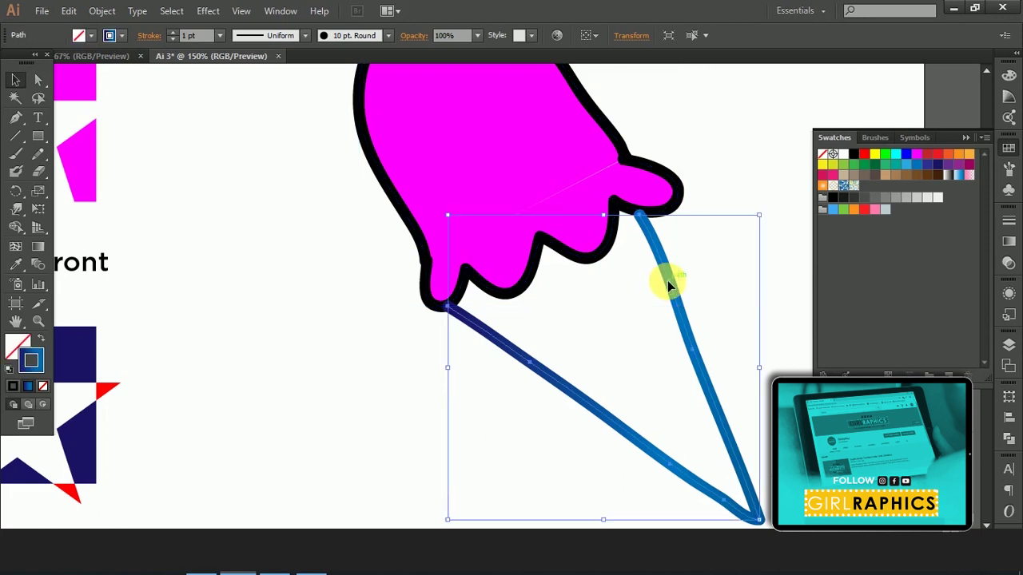
left_click(927, 175)
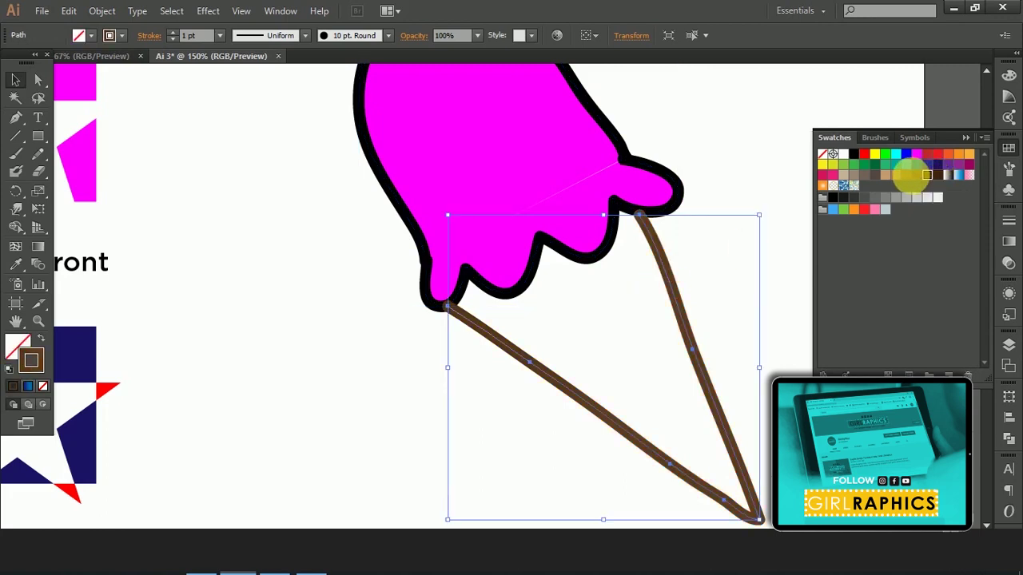
left_click(45, 342)
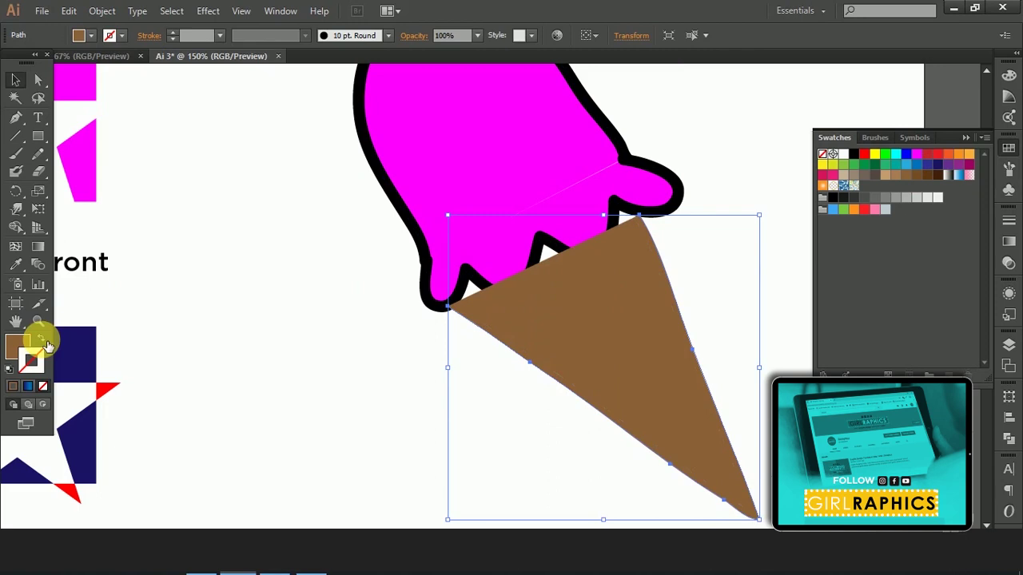
left_click(17, 344)
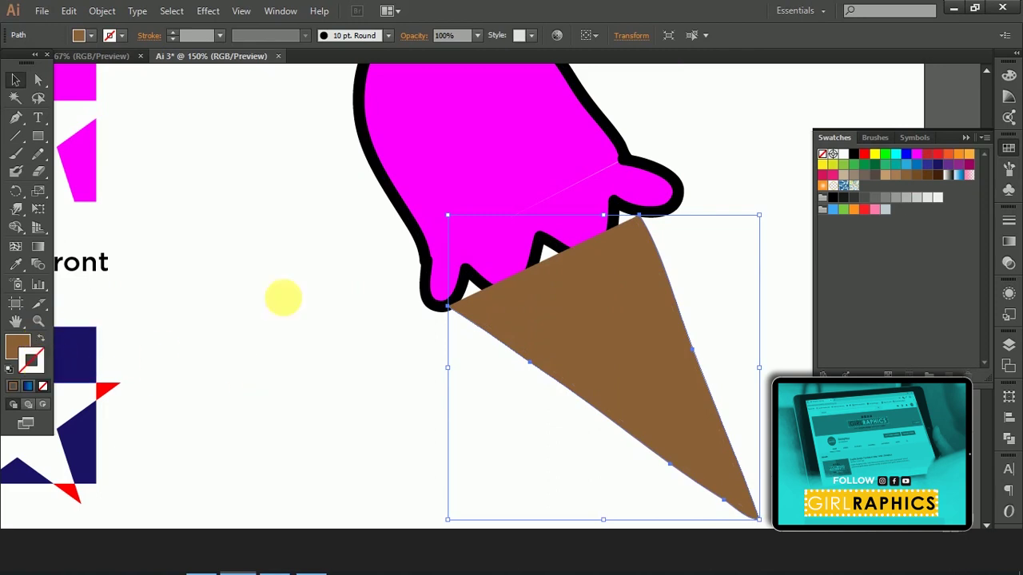
key("x")
left_click(841, 160)
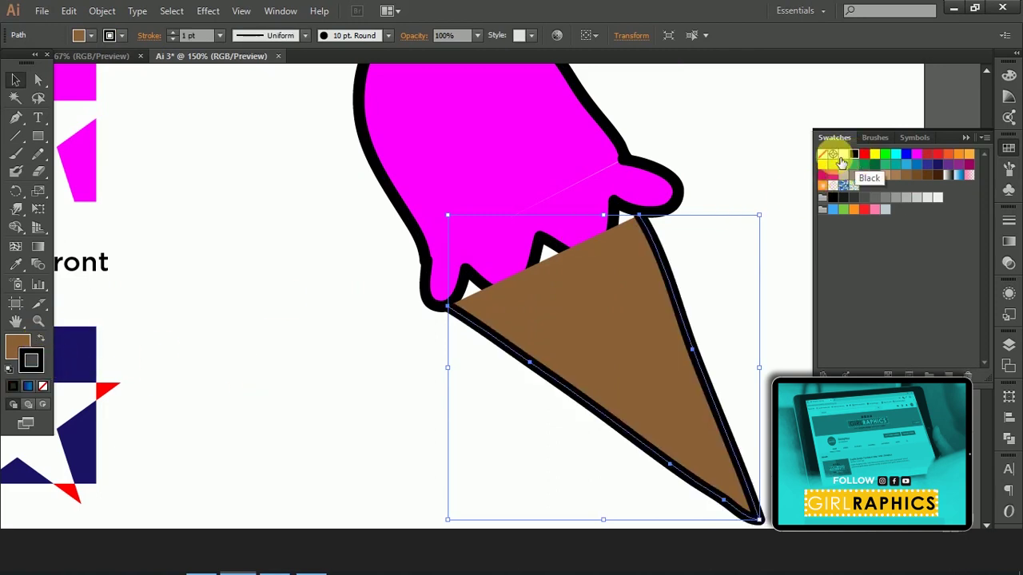
- Send the cone behind the pink scoop and nudge it up beneath it
right_click(670, 264)
mouse_move(712, 472)
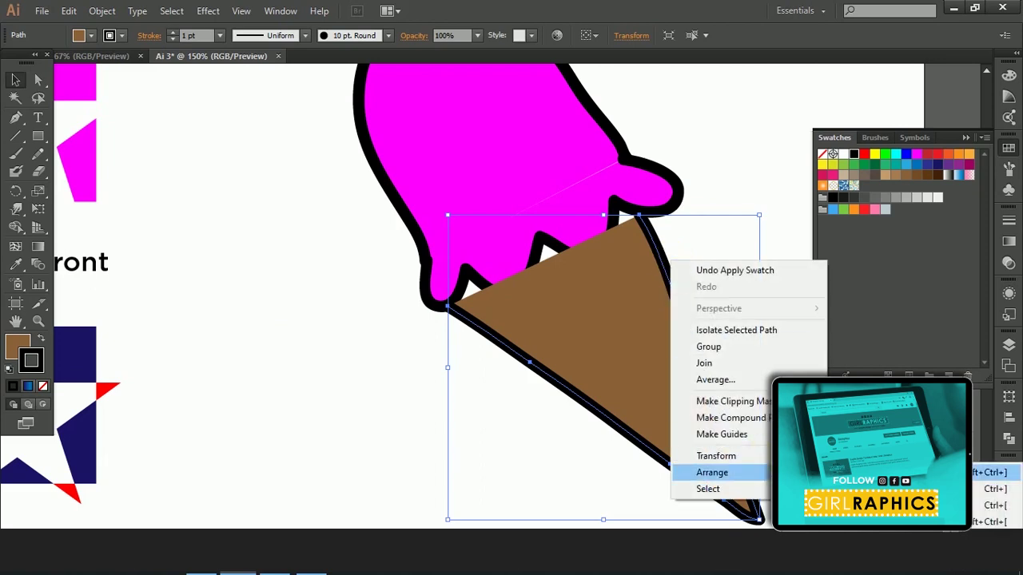
left_click(995, 521)
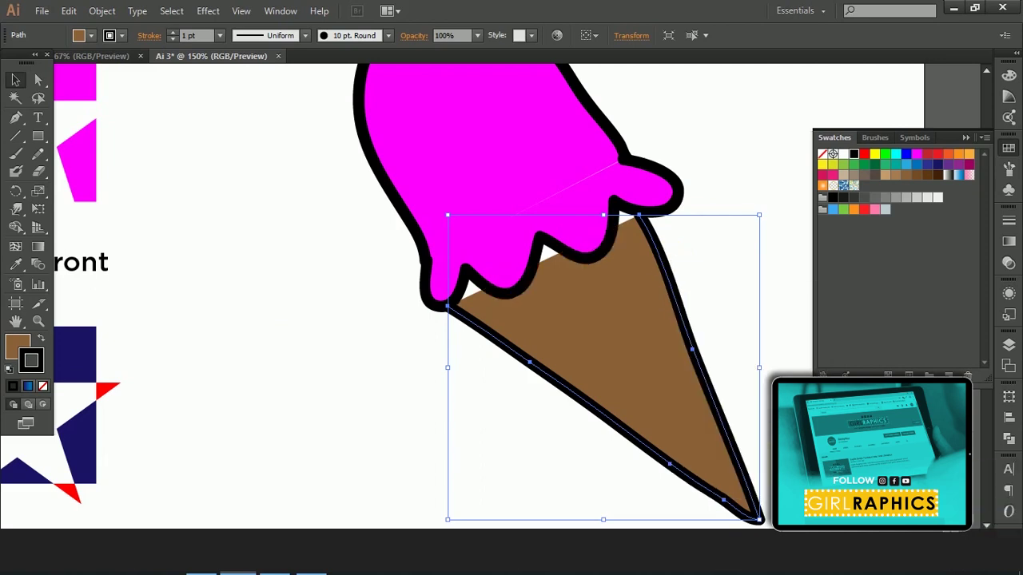
key("Up")
key("Up")
key("Up")
key("Up")
key("Up")
key("Up")
key("Up")
key("Up")
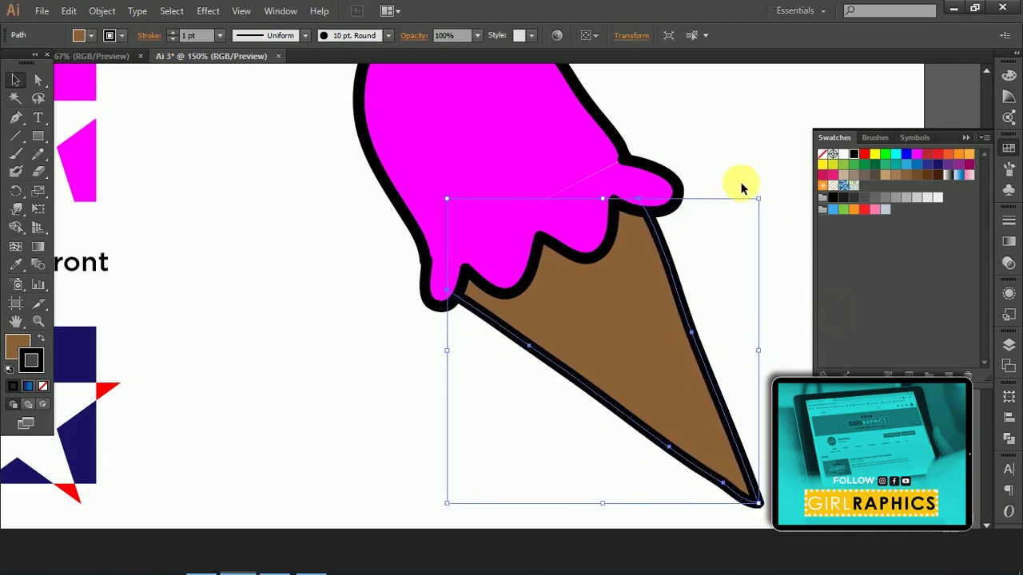
- Set the scoop and cone outlines to 0.75 pt
left_click(619, 142, "shift")
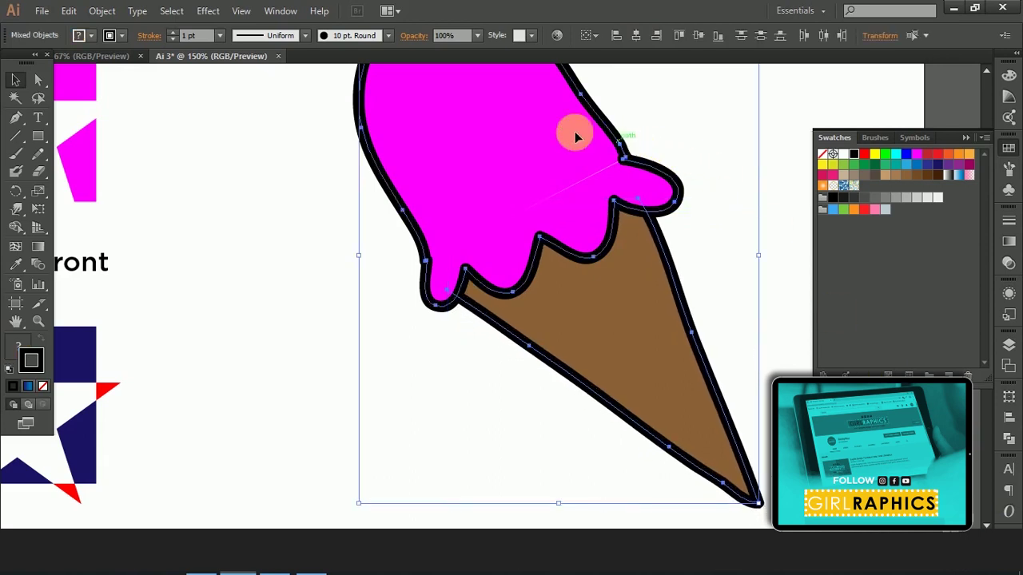
left_click(174, 39)
left_click(174, 37)
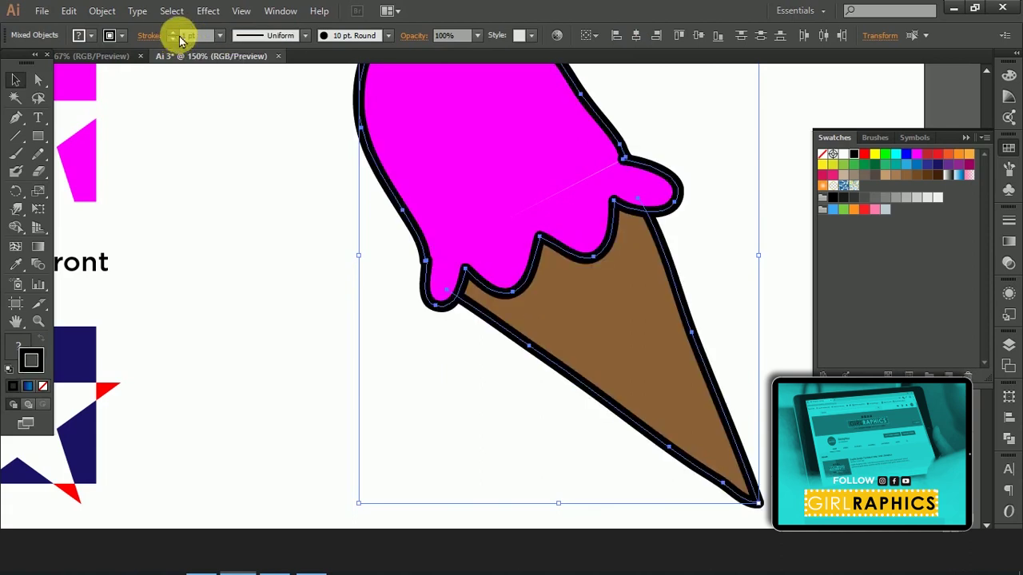
left_click(220, 35)
left_click(240, 84)
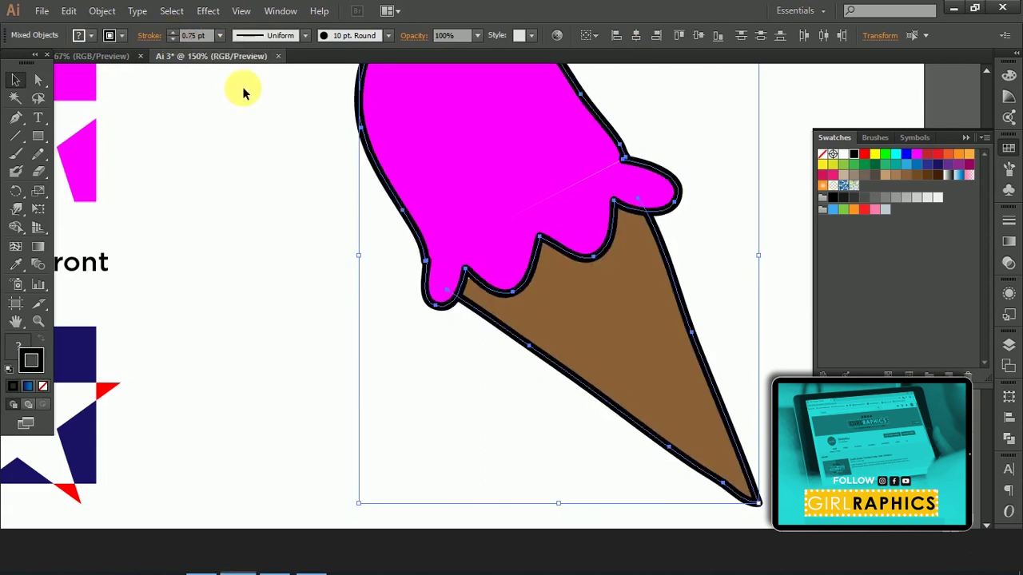
left_click(275, 242)
- Rotate the ice cream about 30 degrees, shrink it from a corner and shift it slightly
key("ctrl+minus")
mouse_move(276, 241)
left_mouse_down()
mouse_move(612, 149)
mouse_move(628, 210)
left_mouse_up()
key("ctrl+z")
key("ctrl+z")
key("ctrl+plus")
key("ctrl+shift+z")
key("ctrl+shift+z")
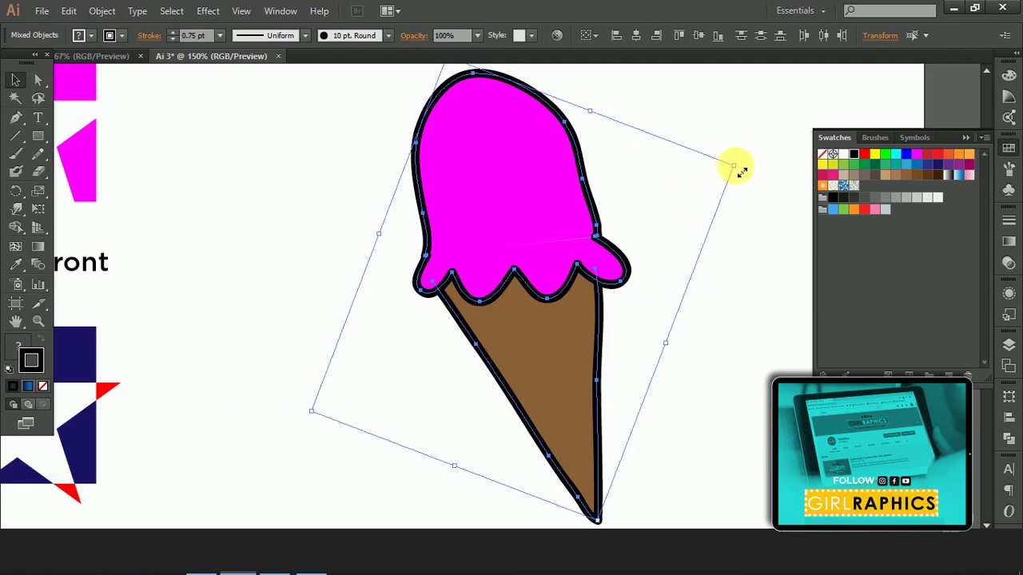
left_click_drag(741, 171, 641, 218)
left_click_drag(512, 345, 530, 352)
- Thin the scoop and cone outlines to 0.25 pt
left_click(671, 411)
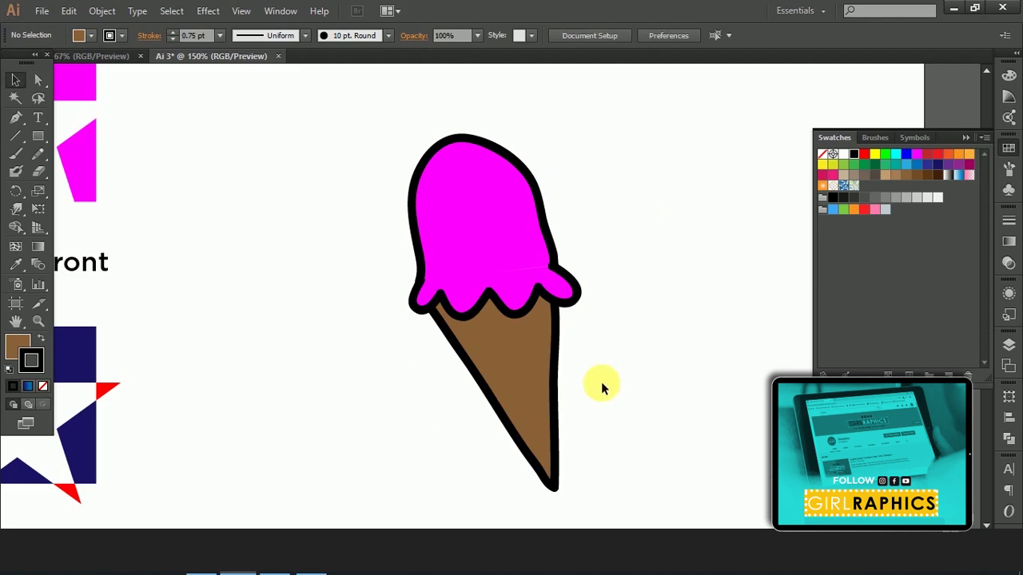
left_click(557, 354)
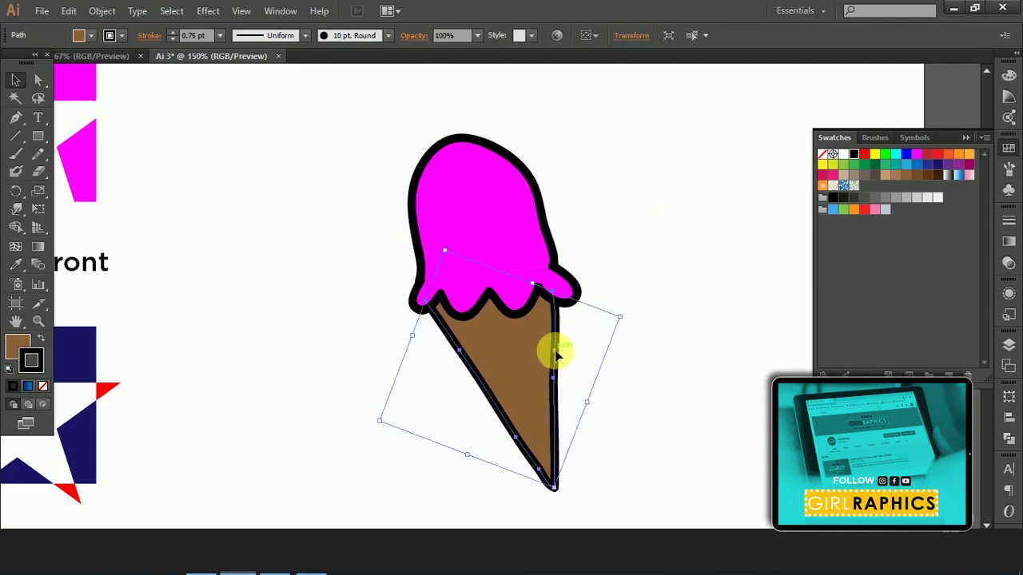
left_click(537, 223, "shift")
left_click(220, 35)
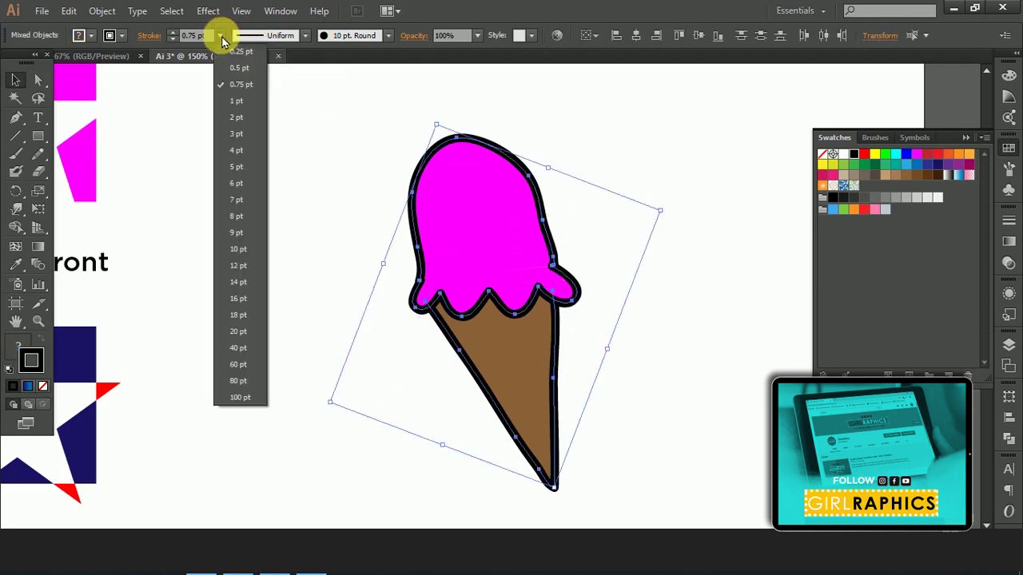
left_click(232, 58)
left_click(233, 133)
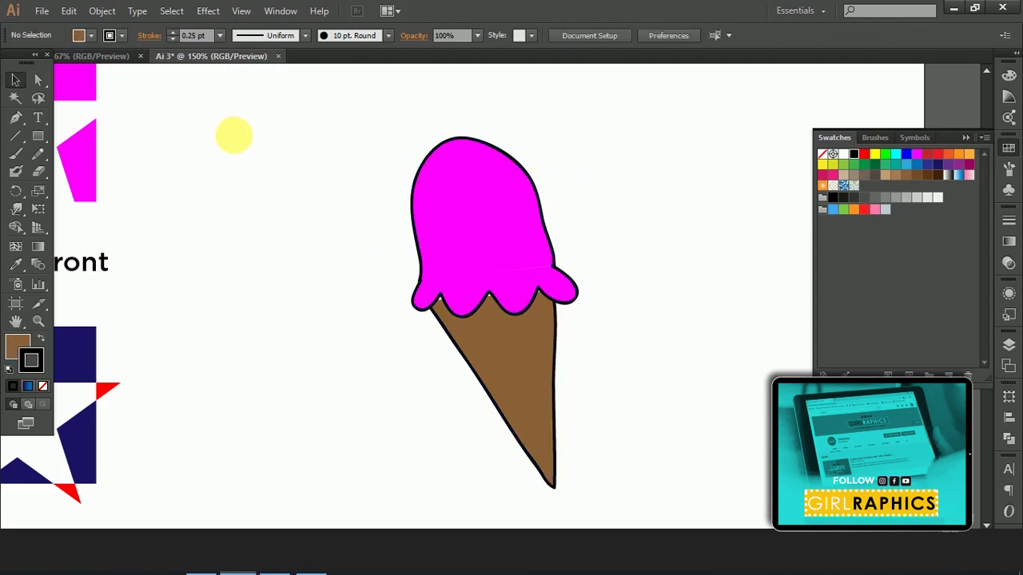
left_click(516, 367)
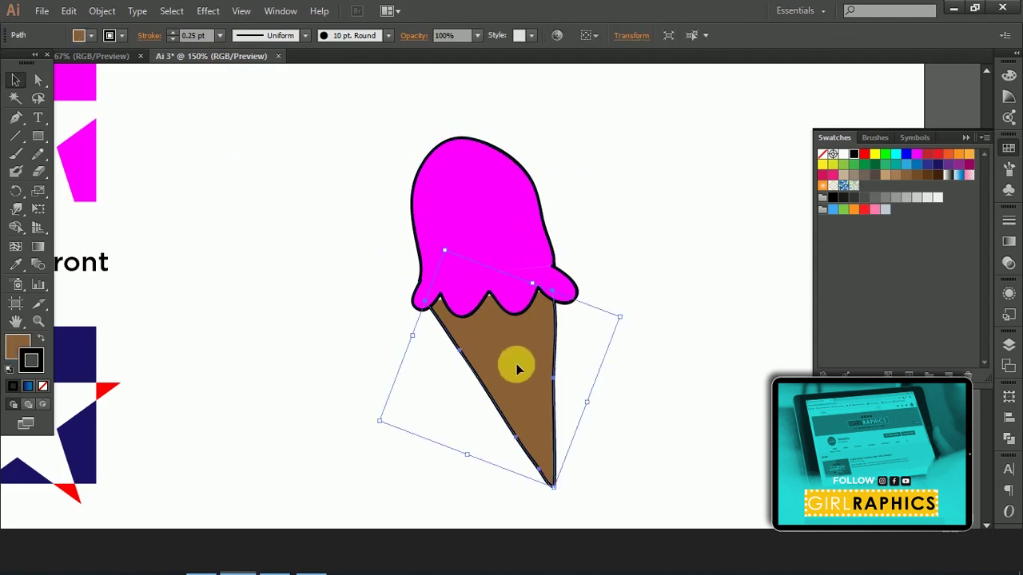
left_click(642, 247)
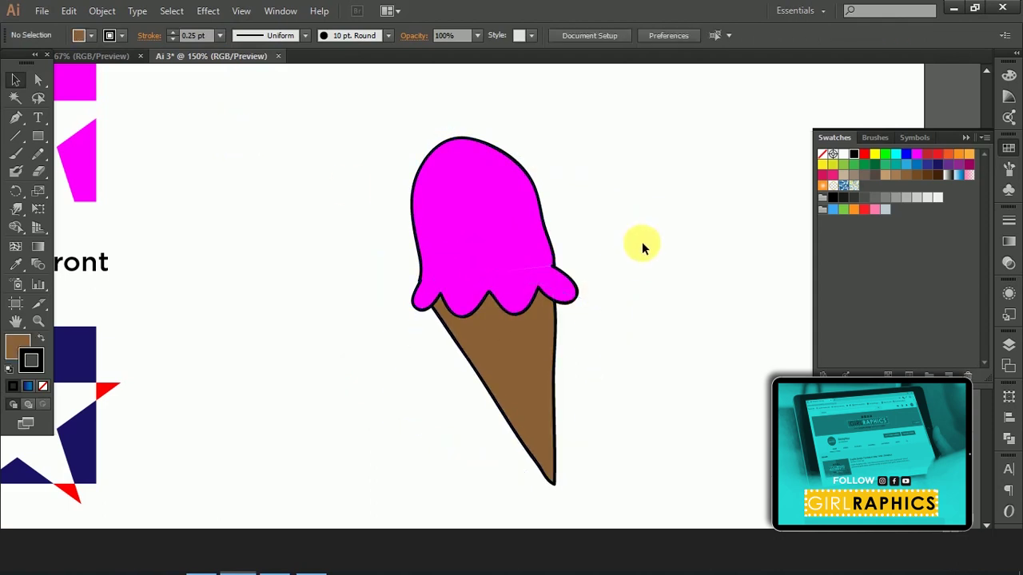
- Draw a small circle atop the scoop with the Ellipse tool and fill it red
left_click_drag(37, 136, 90, 171)
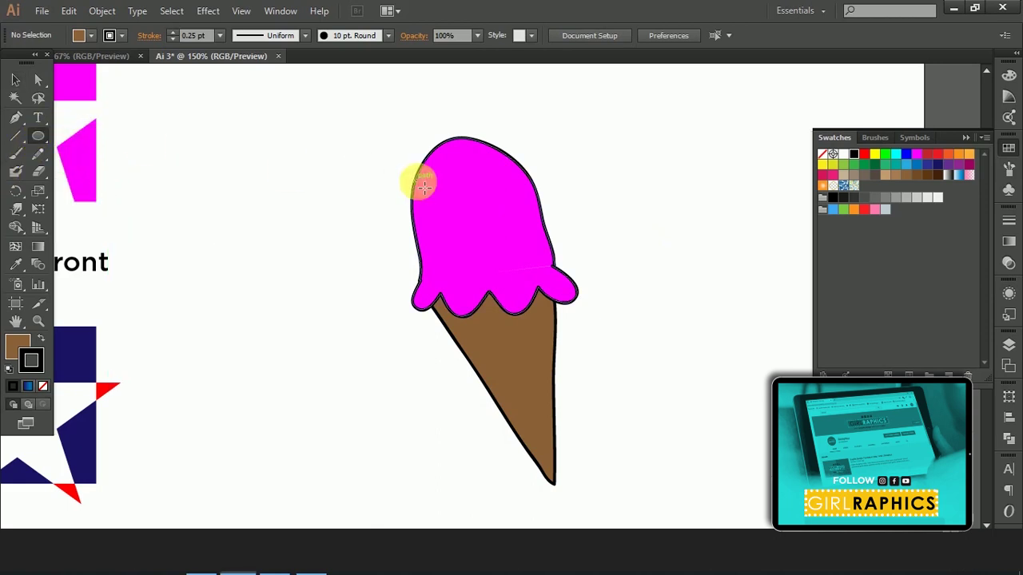
left_click_drag(436, 126, 475, 163)
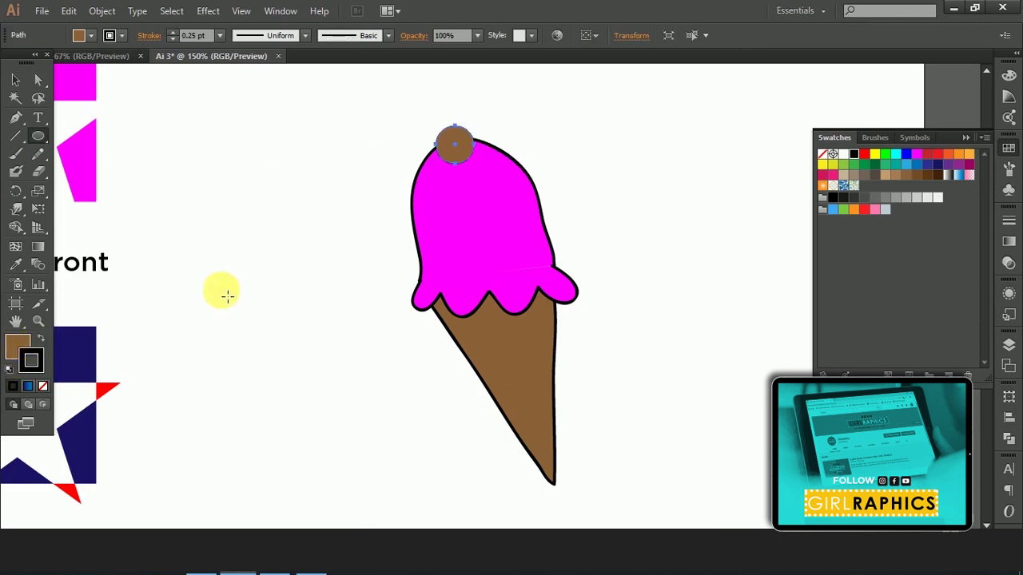
left_click(864, 153)
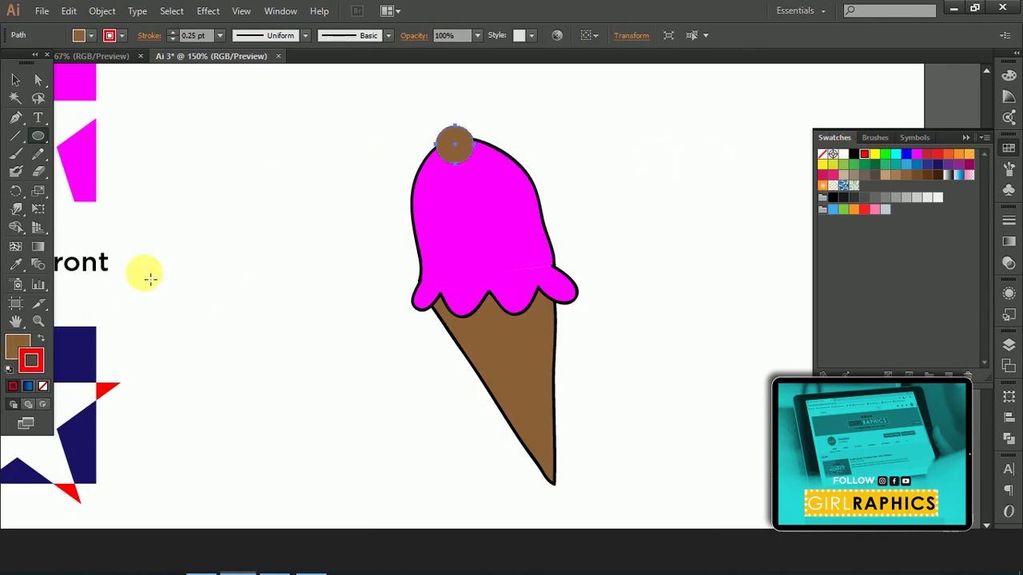
left_click(46, 344)
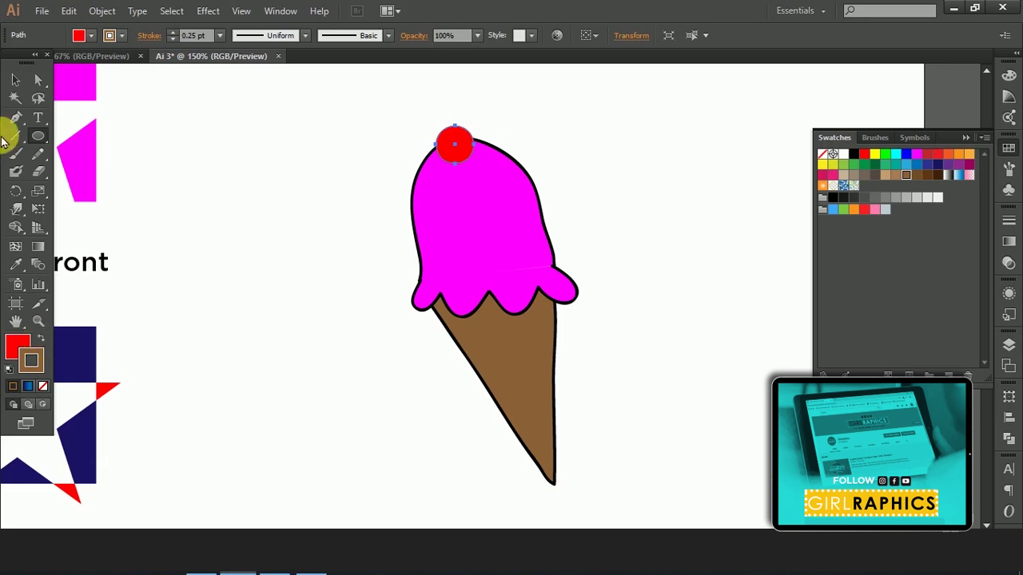
left_click(16, 82)
left_click(303, 227)
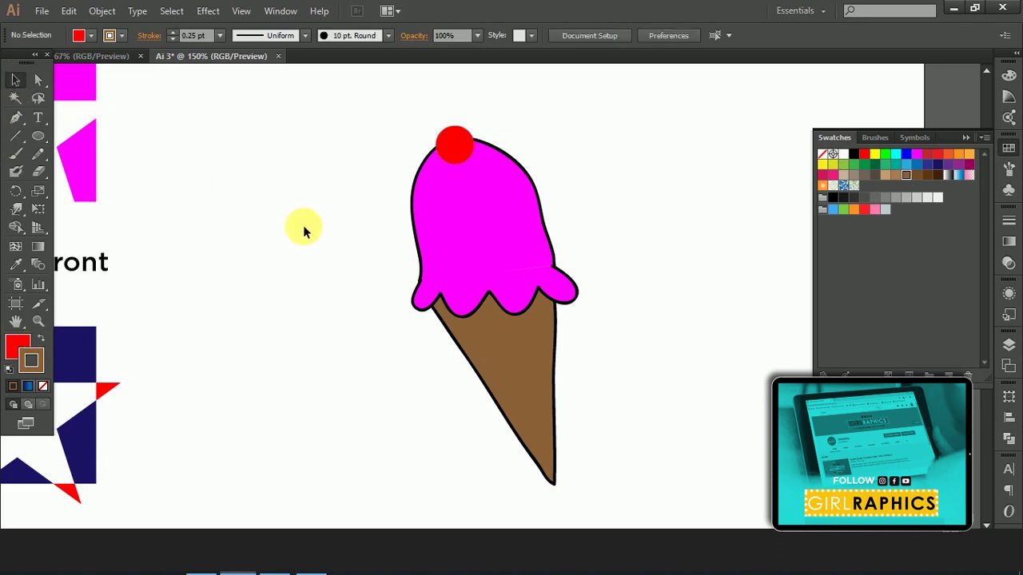
key("b")
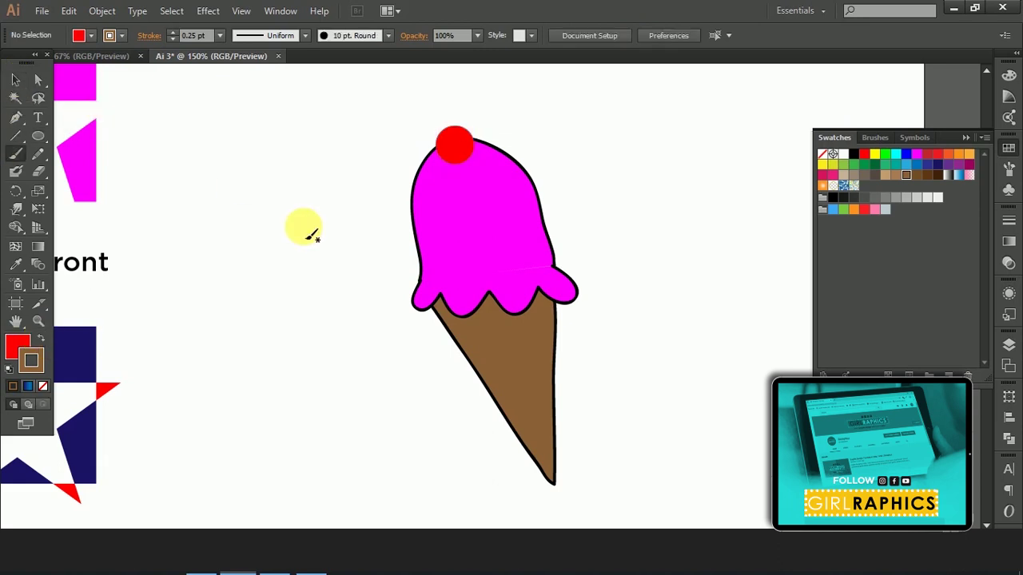
- Set the brush colour to white and try a cherry highlight, then undo it
left_click(843, 153)
key("p")
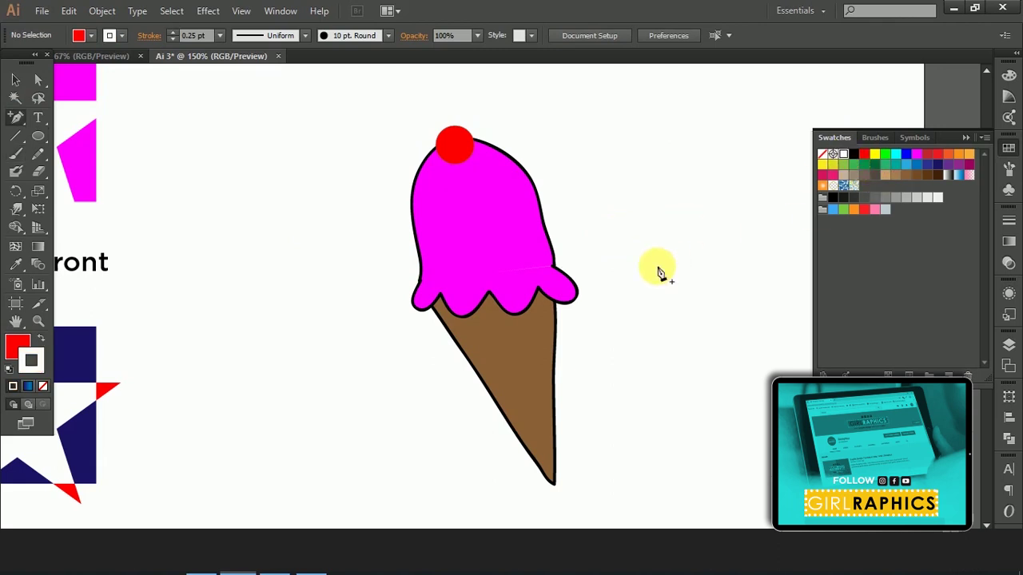
key("b")
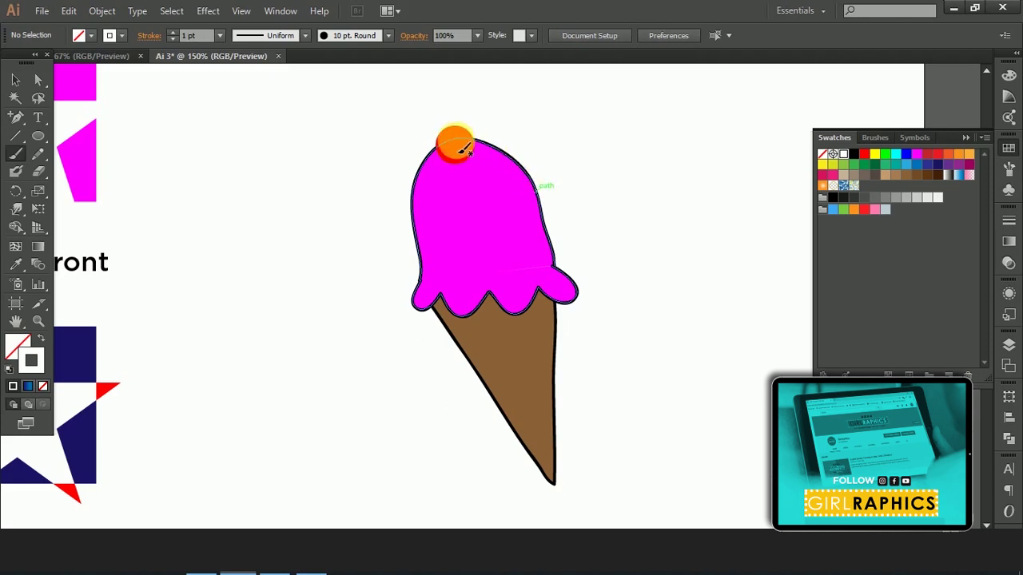
left_click_drag(442, 138, 452, 158)
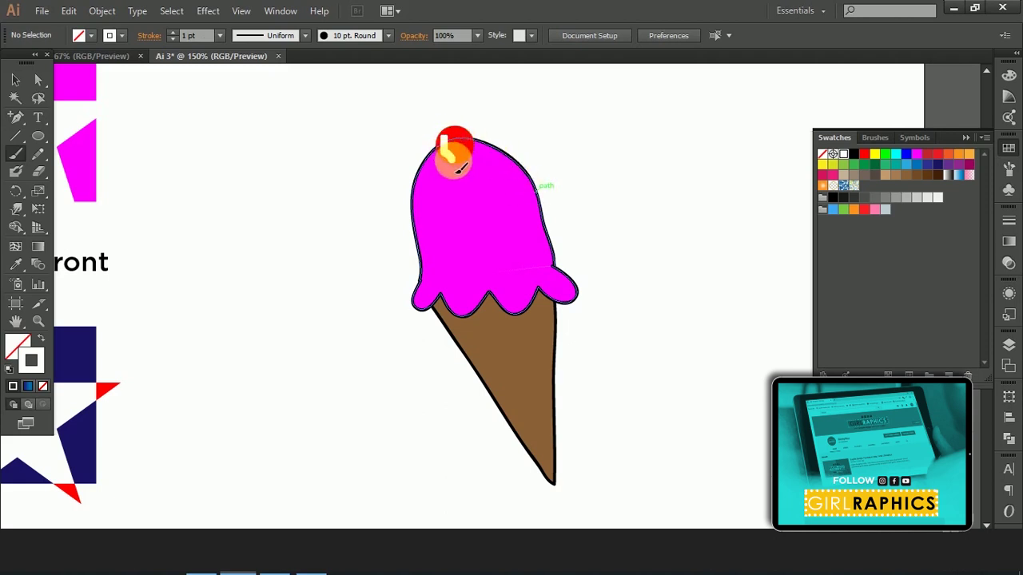
key("ctrl+z")
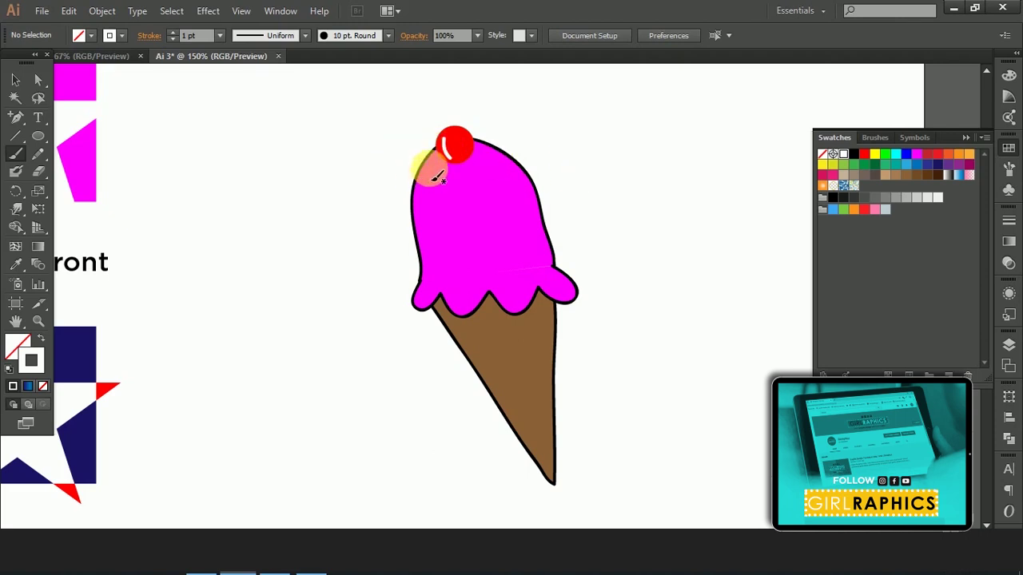
- Paint white highlights down the scoop's left side and small arcs over its drips
left_click_drag(438, 176, 445, 276)
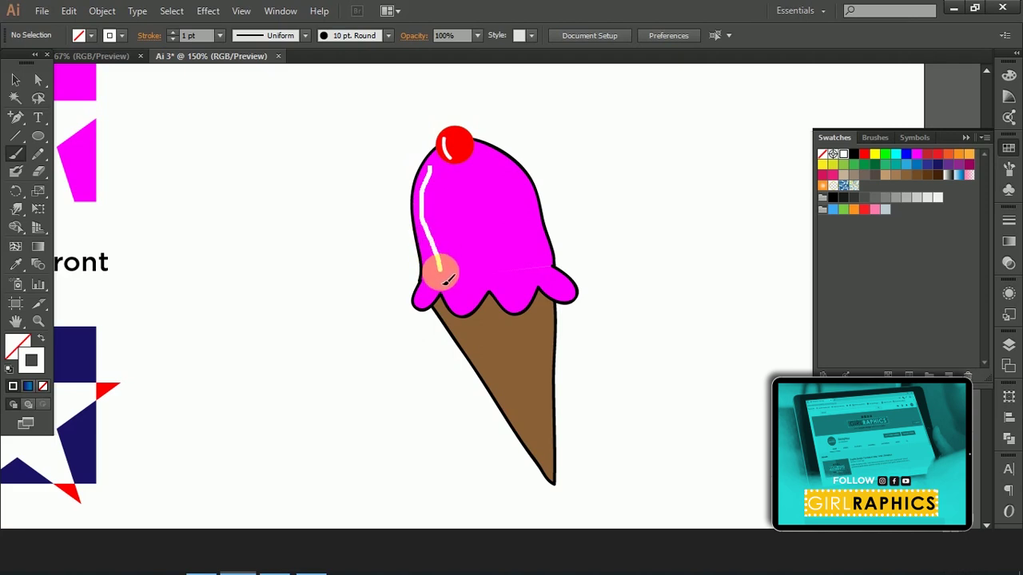
key("ctrl+z")
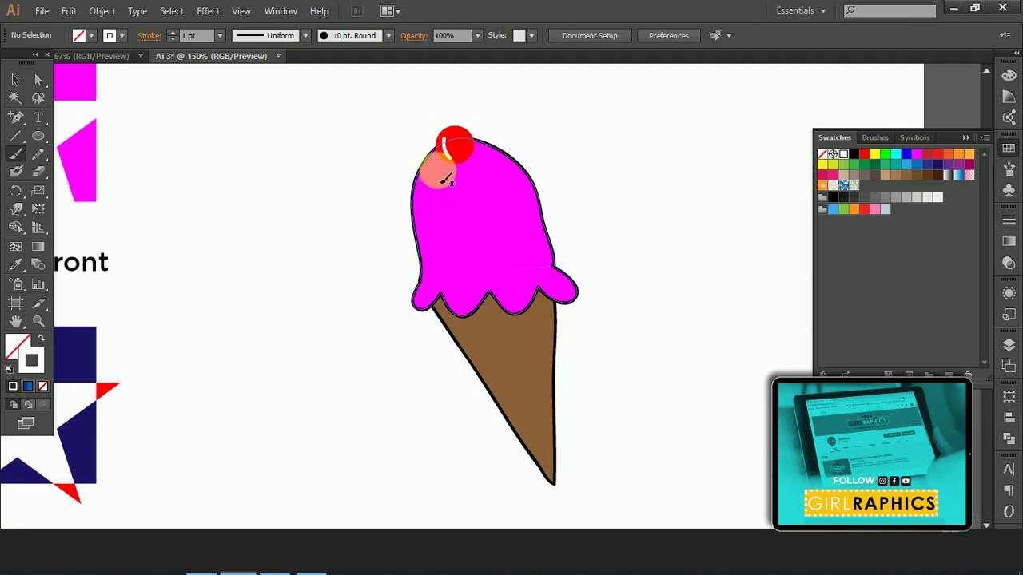
left_click_drag(443, 178, 435, 250)
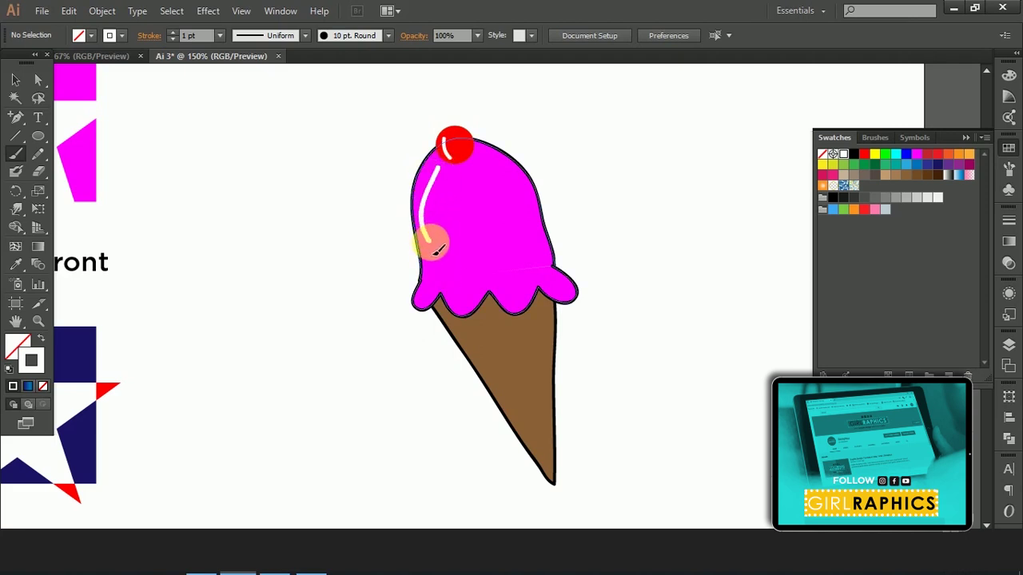
mouse_move(432, 255)
left_mouse_down()
mouse_move(444, 286)
mouse_move(502, 294)
left_mouse_up()
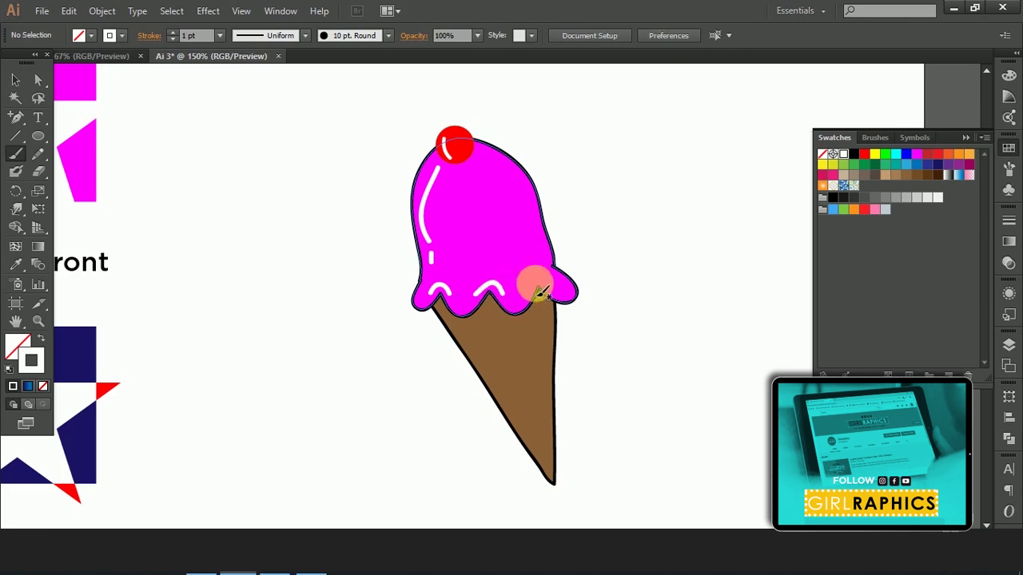
left_click_drag(529, 294, 551, 286)
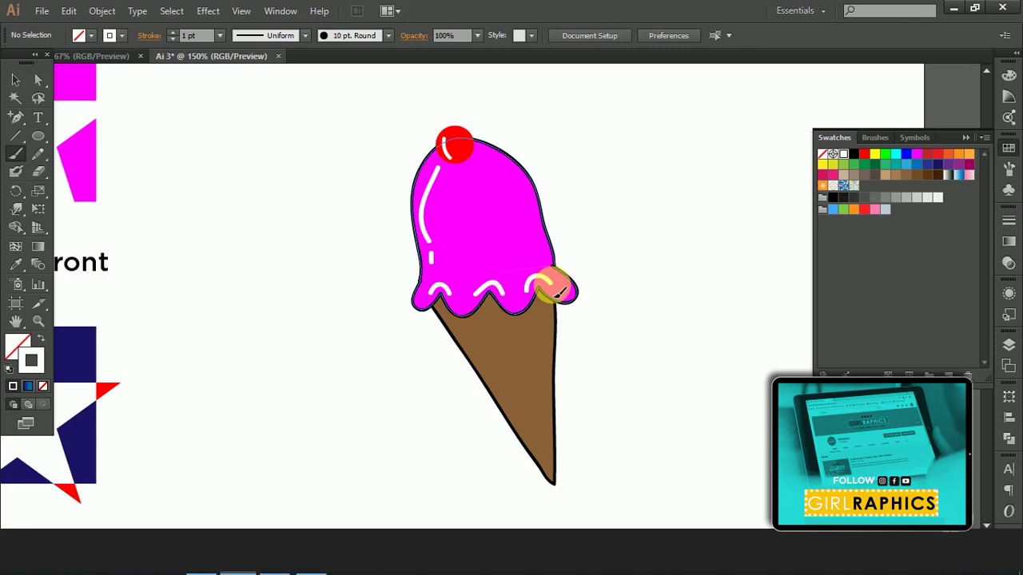
left_click_drag(557, 292, 559, 293)
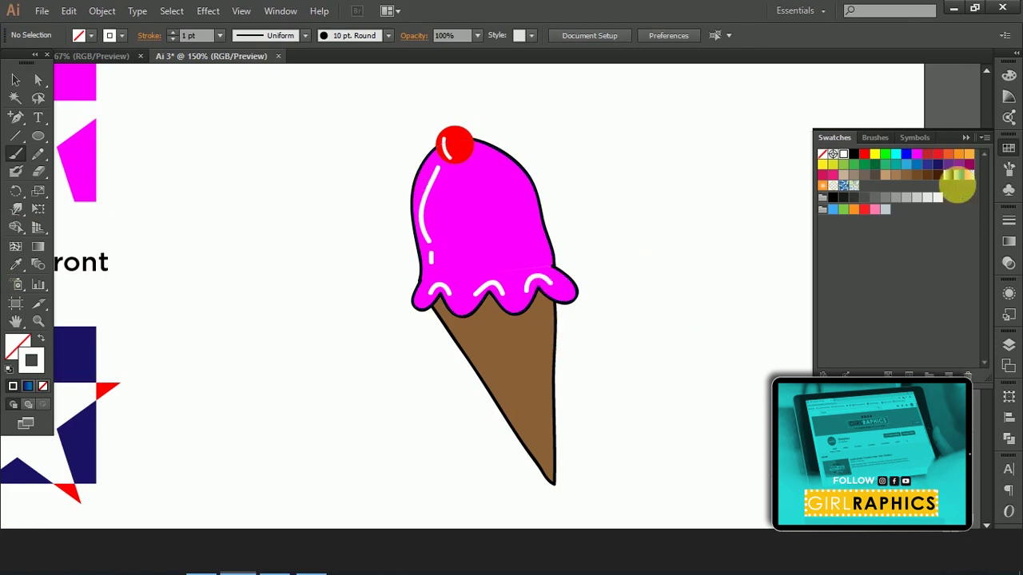
left_click(917, 175)
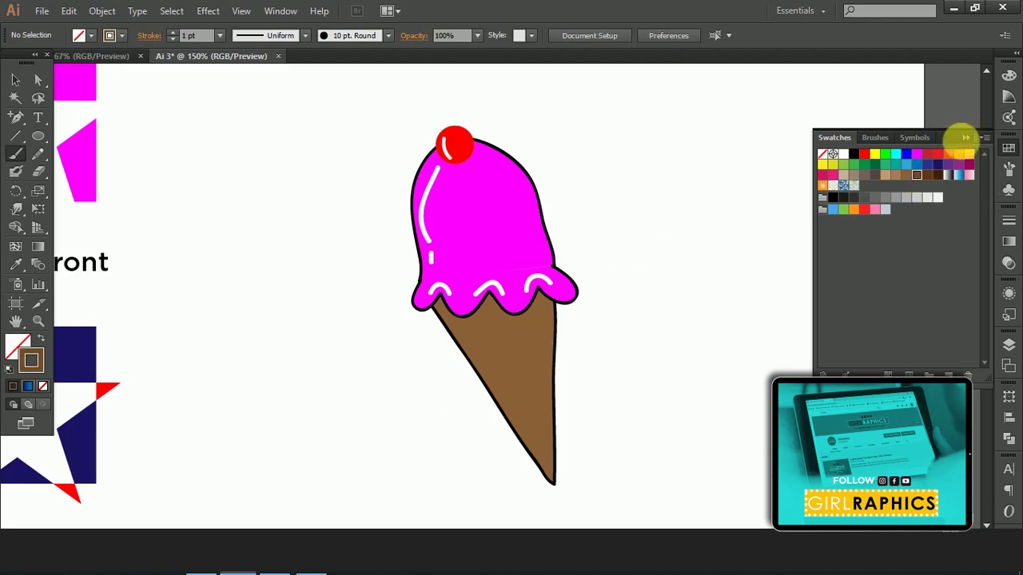
- Paint five dark brown crossing lines on the cone as a waffle pattern
left_click(939, 176)
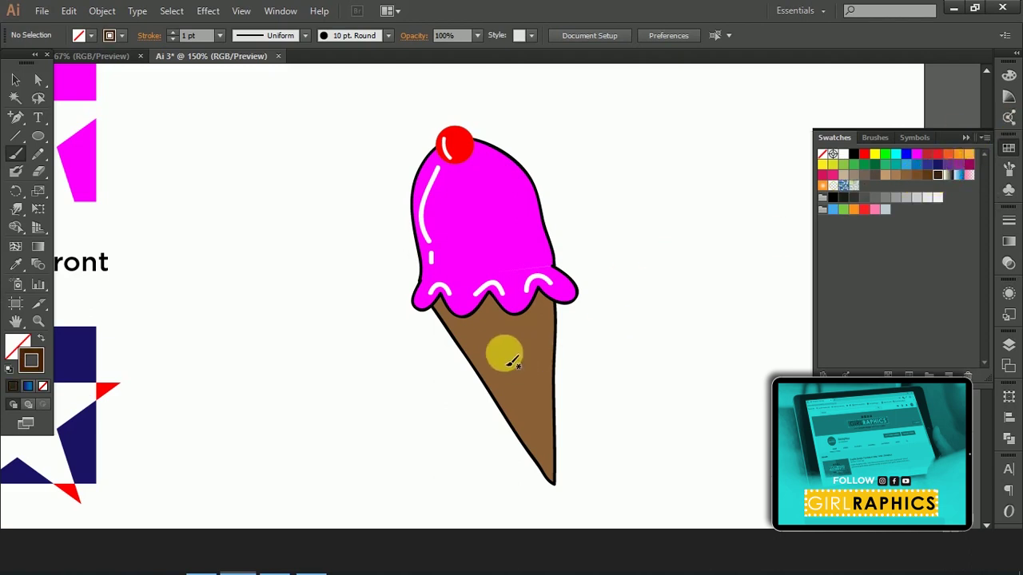
left_click_drag(474, 339, 526, 422)
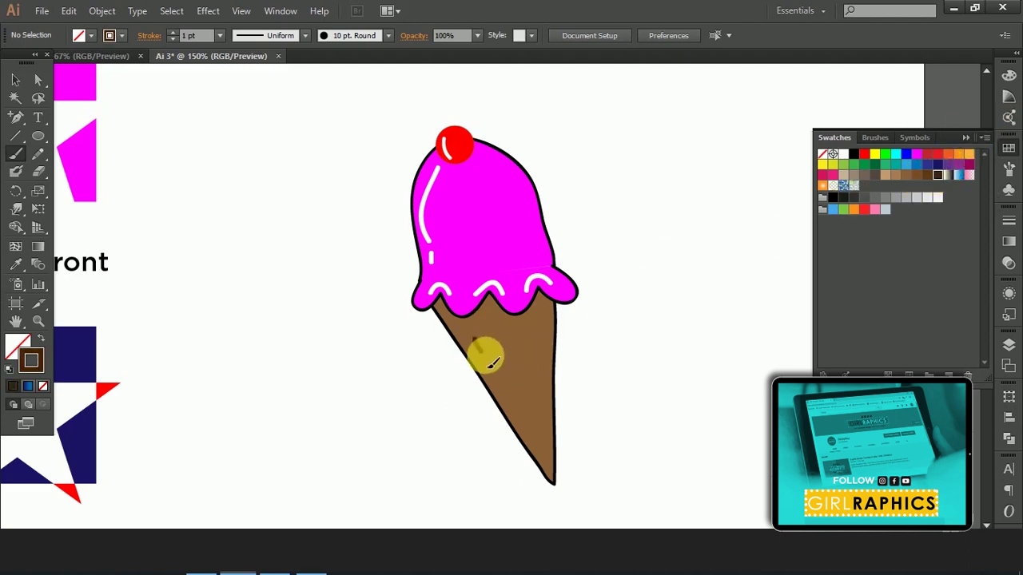
left_click_drag(495, 339, 544, 411)
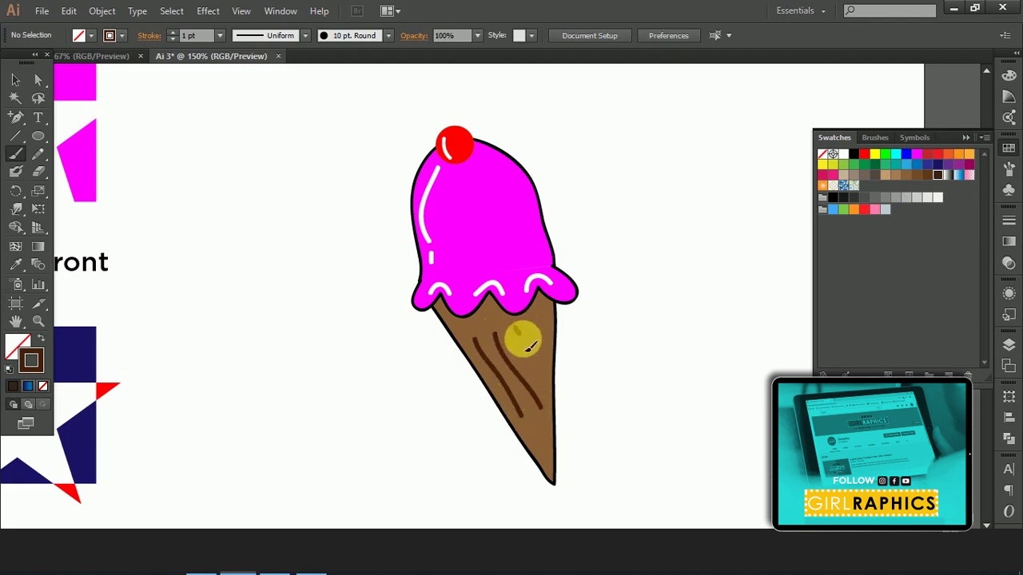
left_click_drag(541, 370, 536, 325)
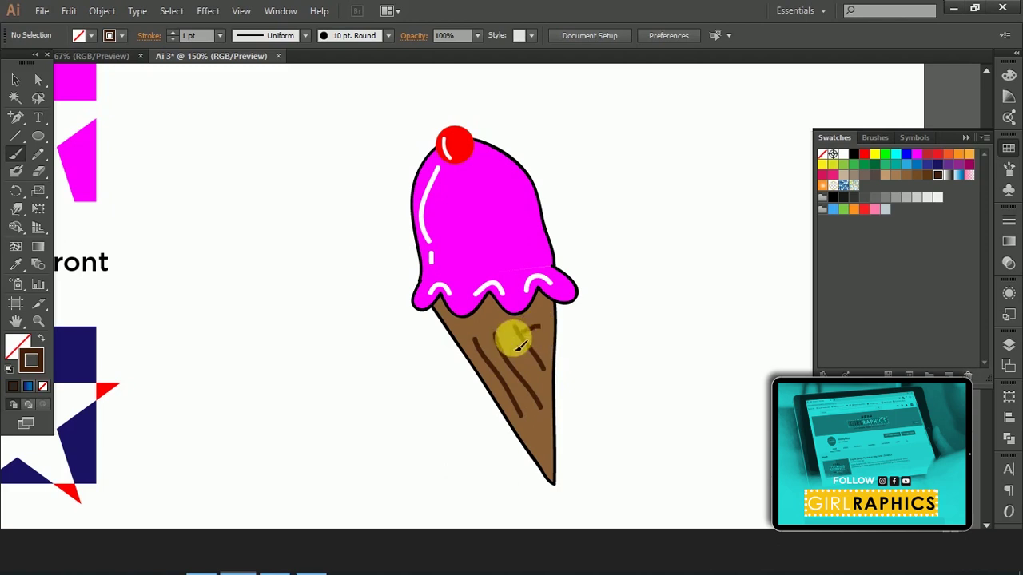
mouse_move(477, 352)
left_mouse_down()
mouse_move(529, 329)
mouse_move(486, 374)
left_mouse_up()
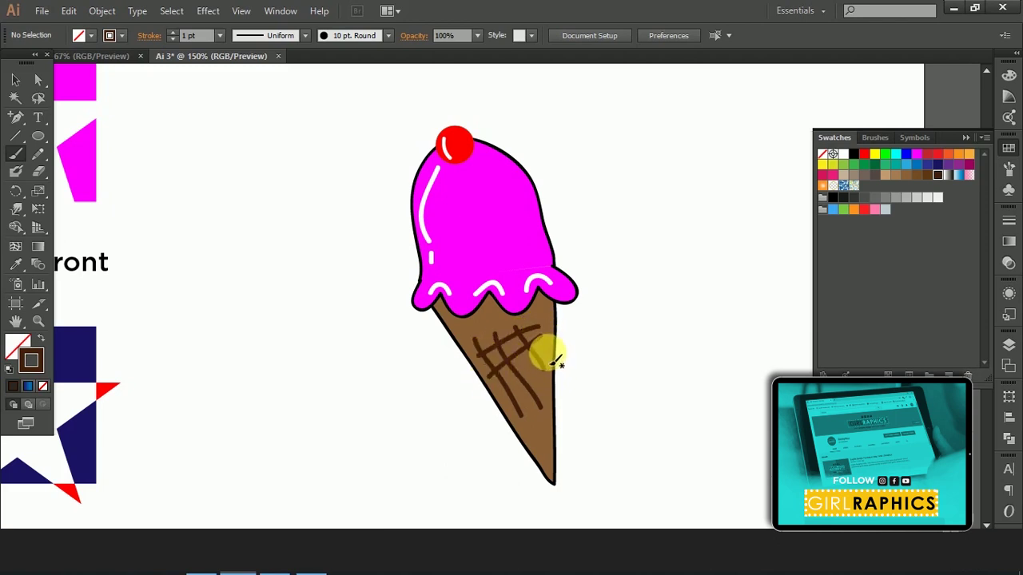
mouse_move(543, 358)
left_mouse_down()
mouse_move(501, 401)
mouse_move(511, 424)
left_mouse_up()
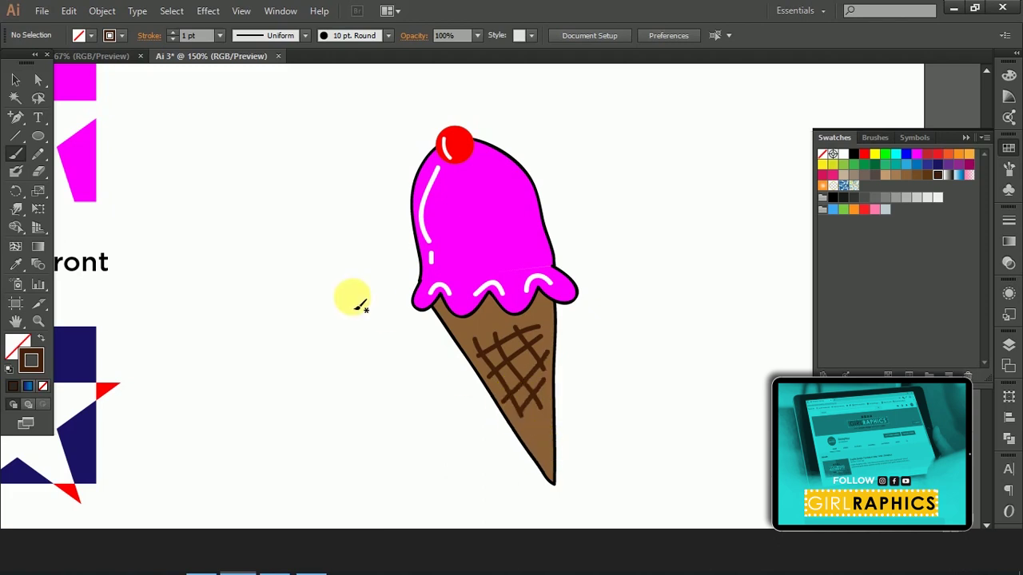
- Add a white highlight on the cone's right edge and a dark brown cherry stem
left_click(853, 153)
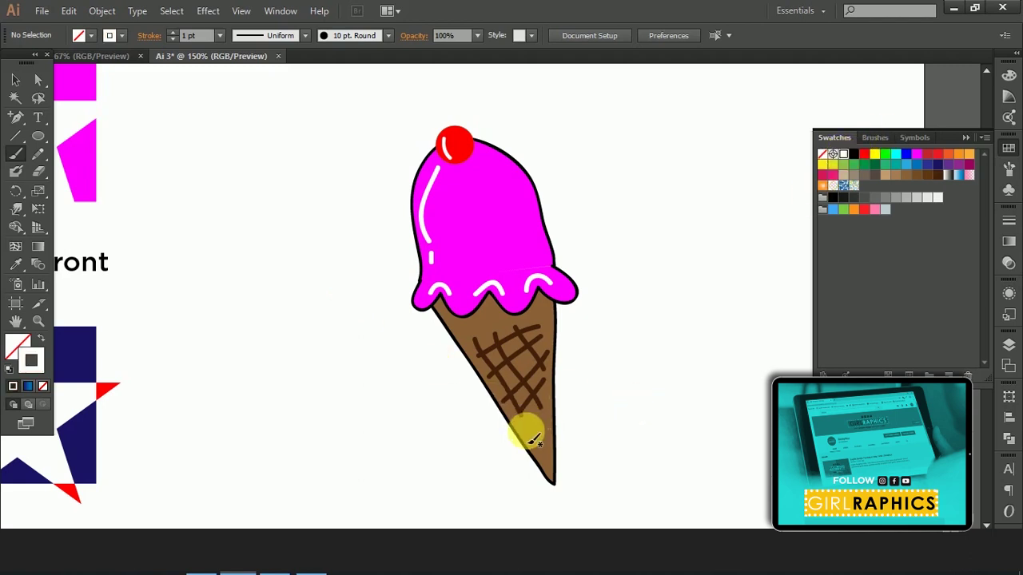
left_click_drag(525, 432, 551, 471)
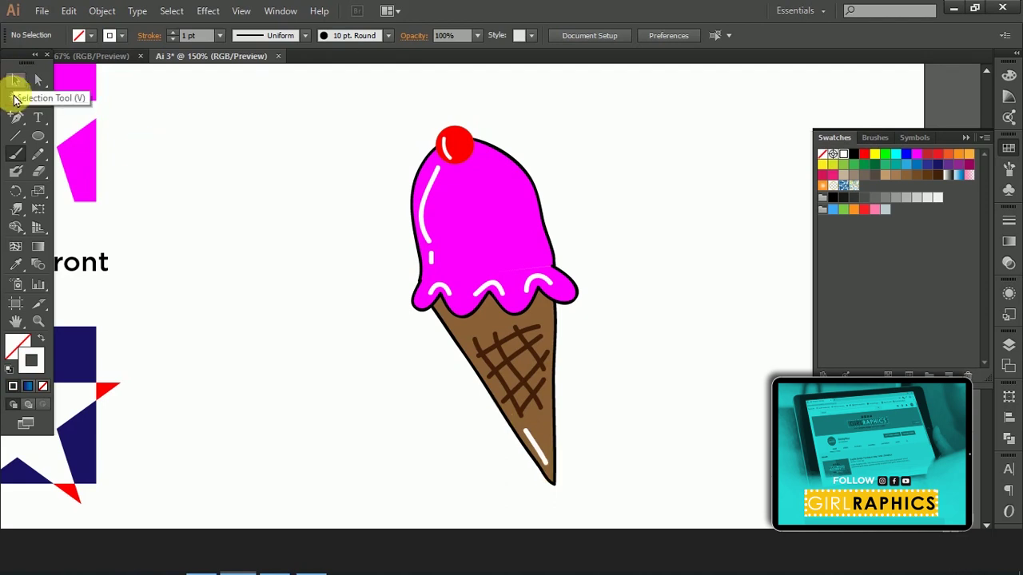
left_click(937, 174)
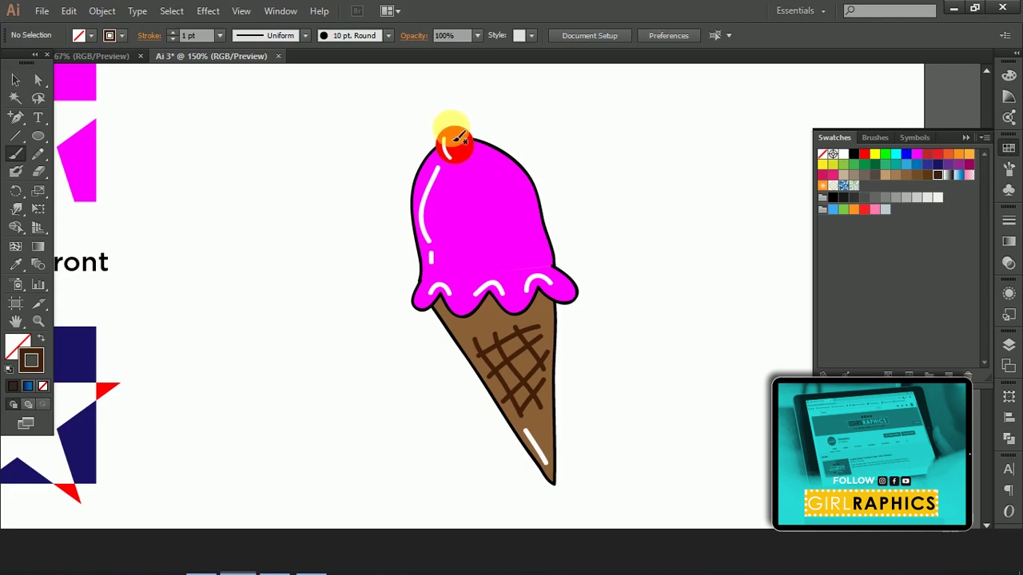
left_click_drag(455, 141, 457, 123)
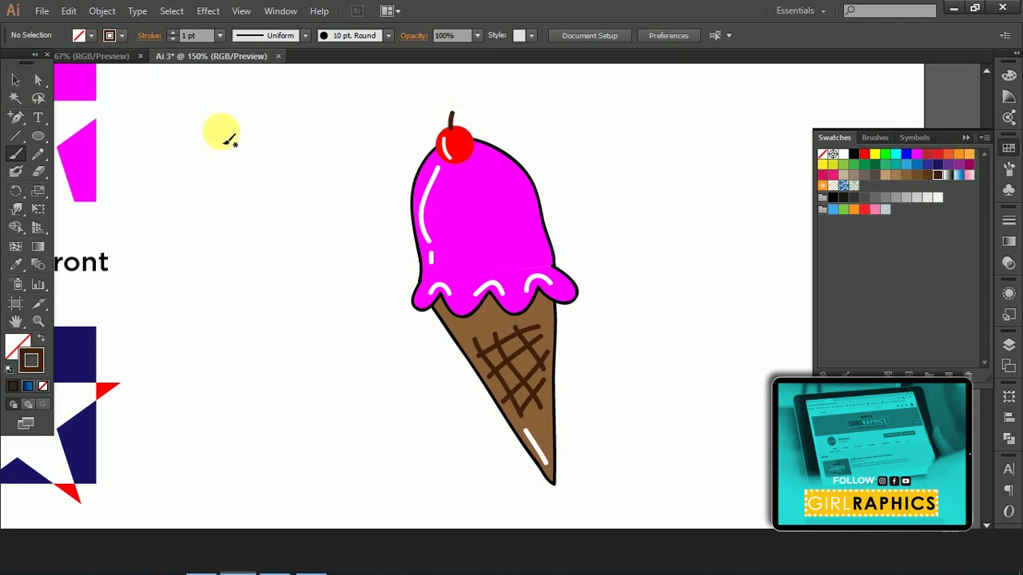
left_click(19, 85)
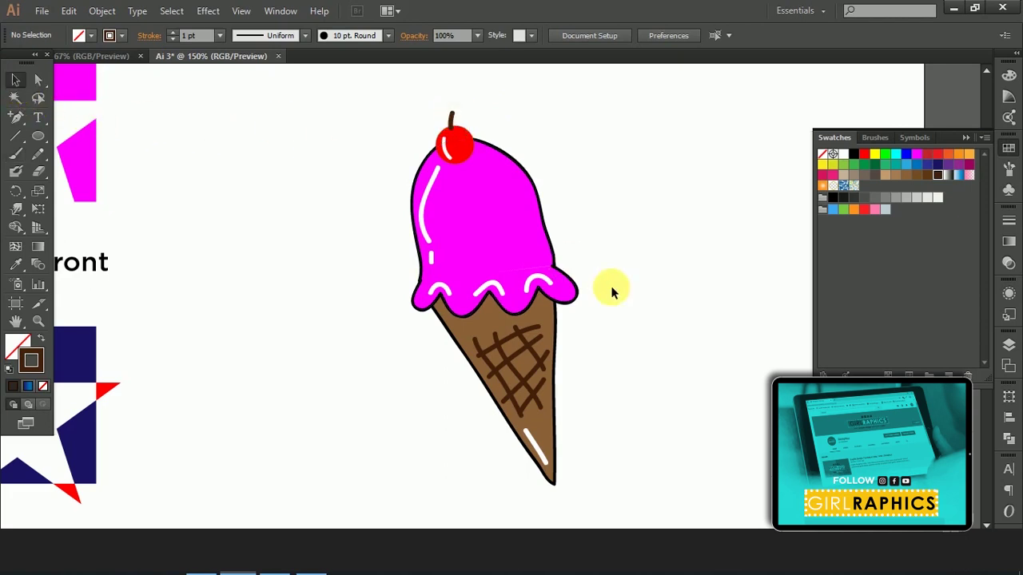
key("ctrl+plus")
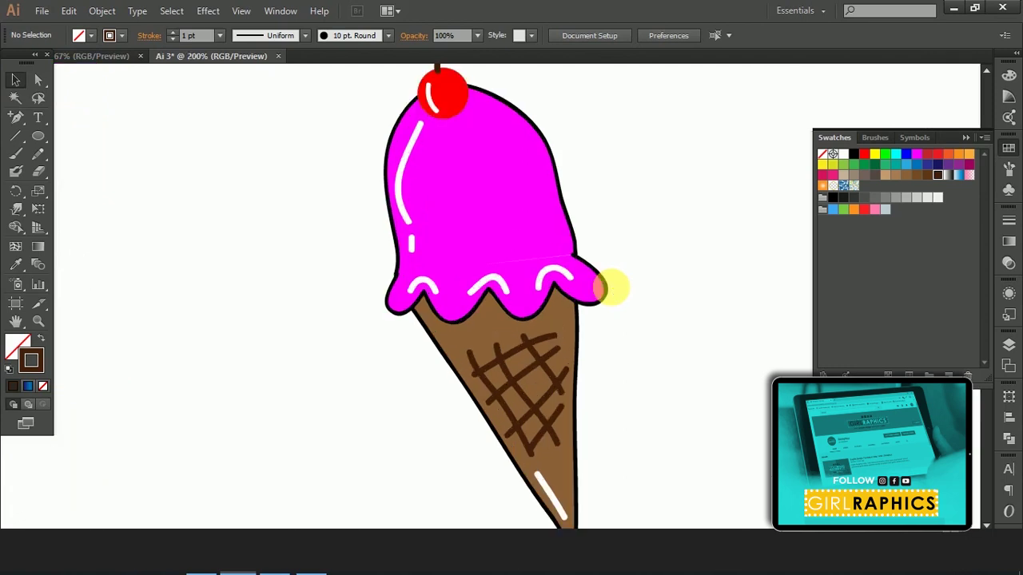
- Select the drawing and open the Grunge brushes vector pack library from Vector Packs
key("ctrl+minus")
left_click(525, 256)
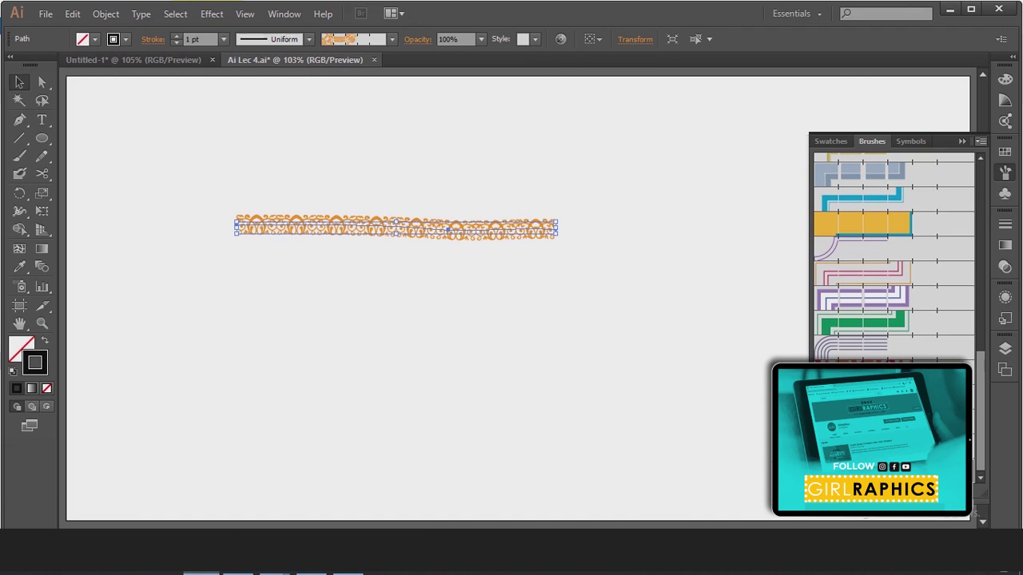
left_click(977, 140)
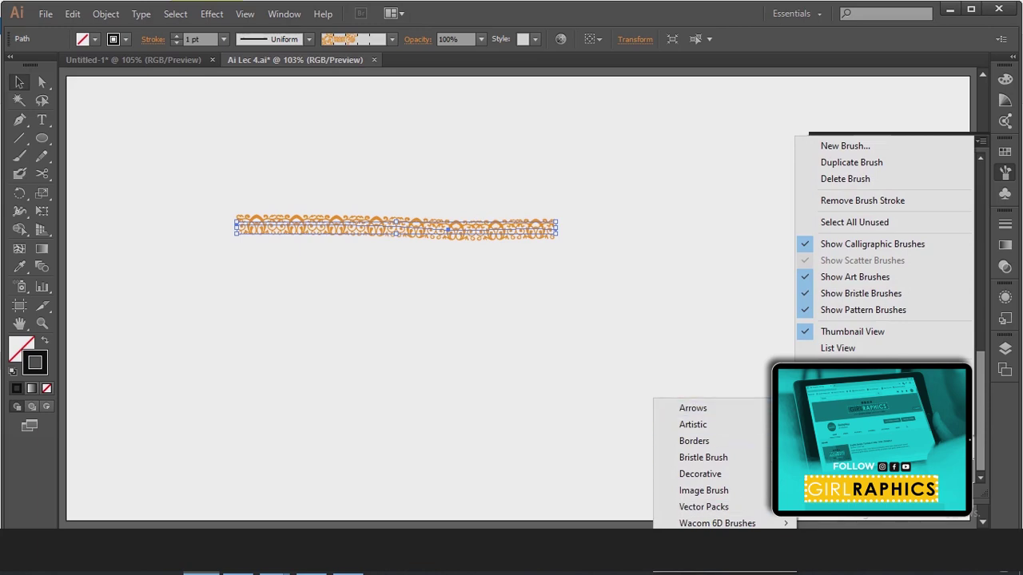
left_click(703, 542)
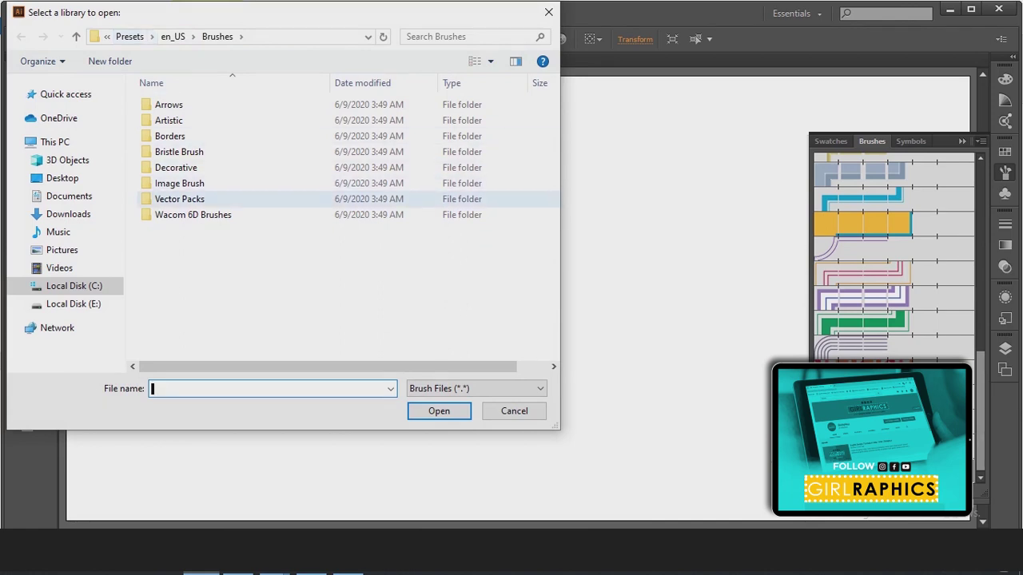
left_click(179, 199)
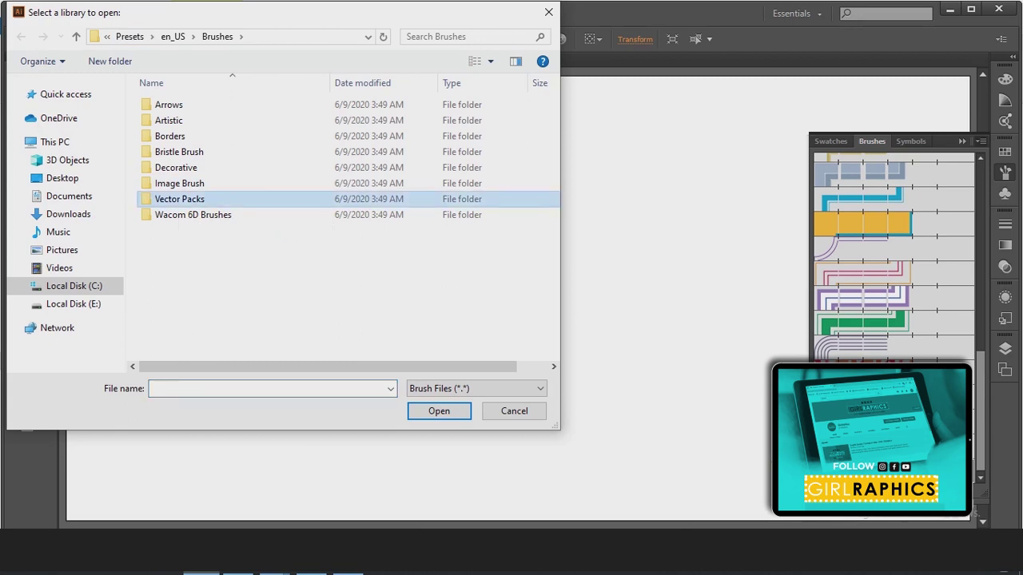
key("Return")
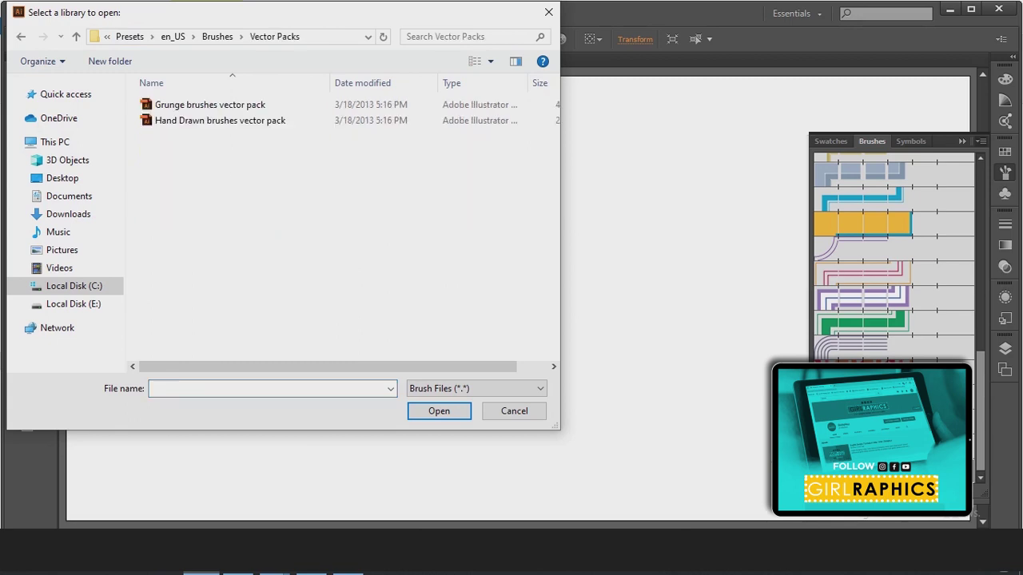
left_click(209, 104)
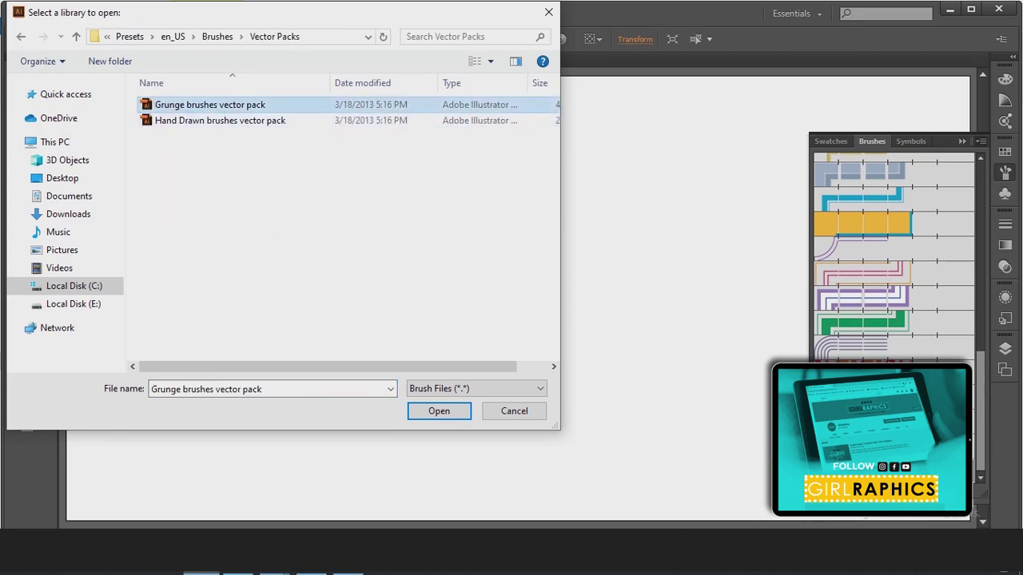
key("Return")
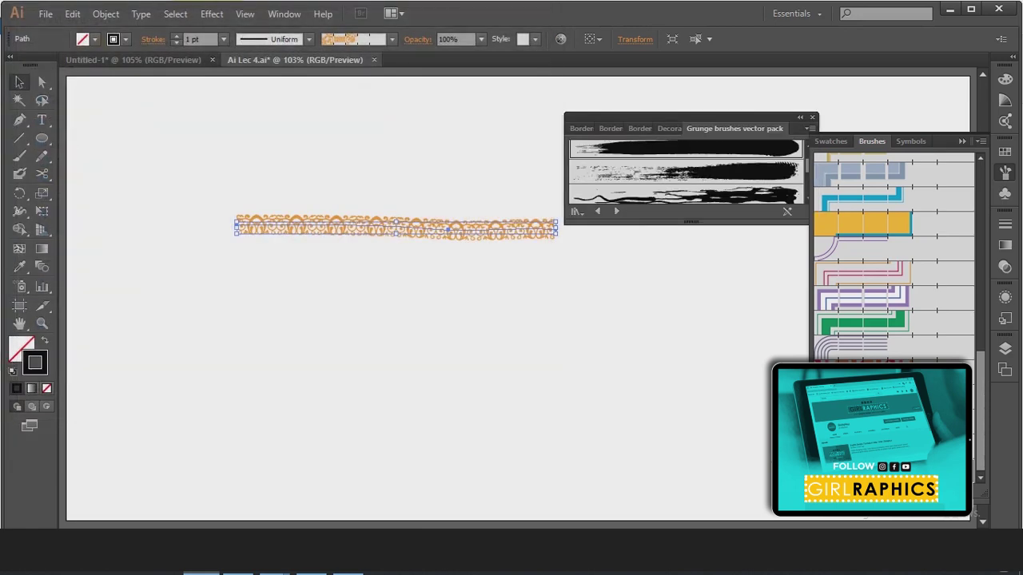
- Apply the first grunge brush, move the stroke up-left, and give a copy below the rounder grunge brush
left_click_drag(691, 221, 691, 397)
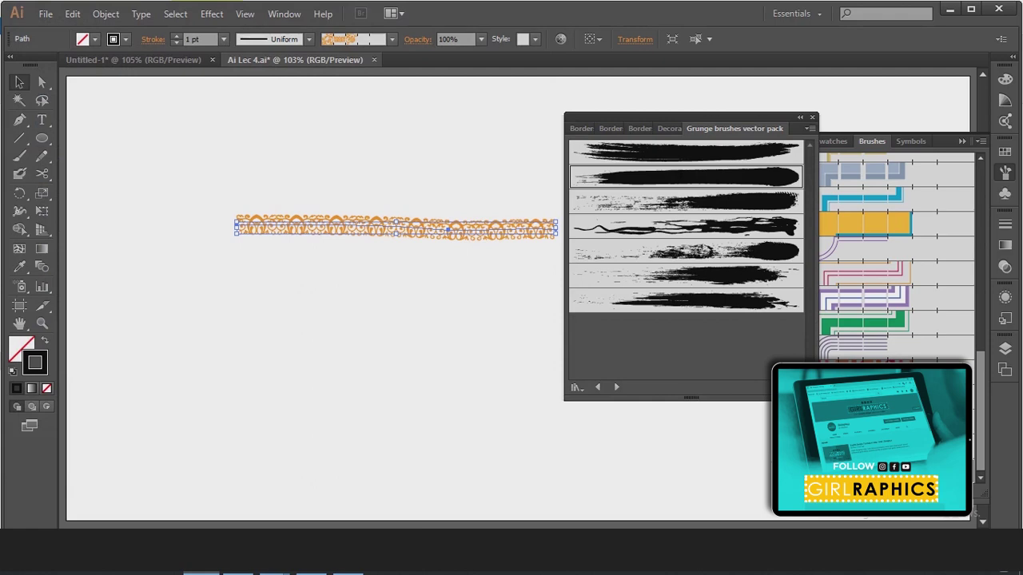
left_click(687, 152)
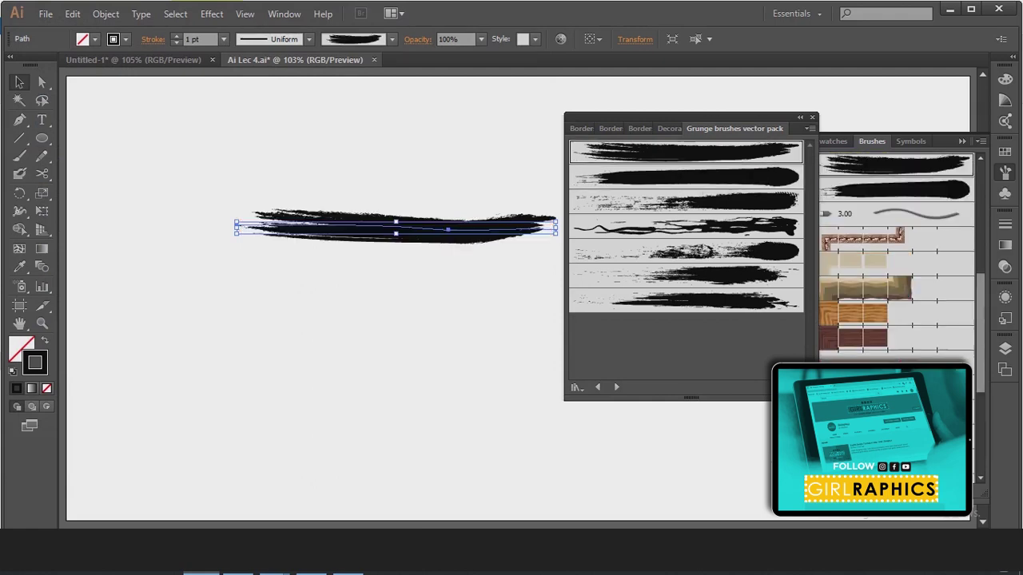
left_click_drag(447, 230, 366, 171)
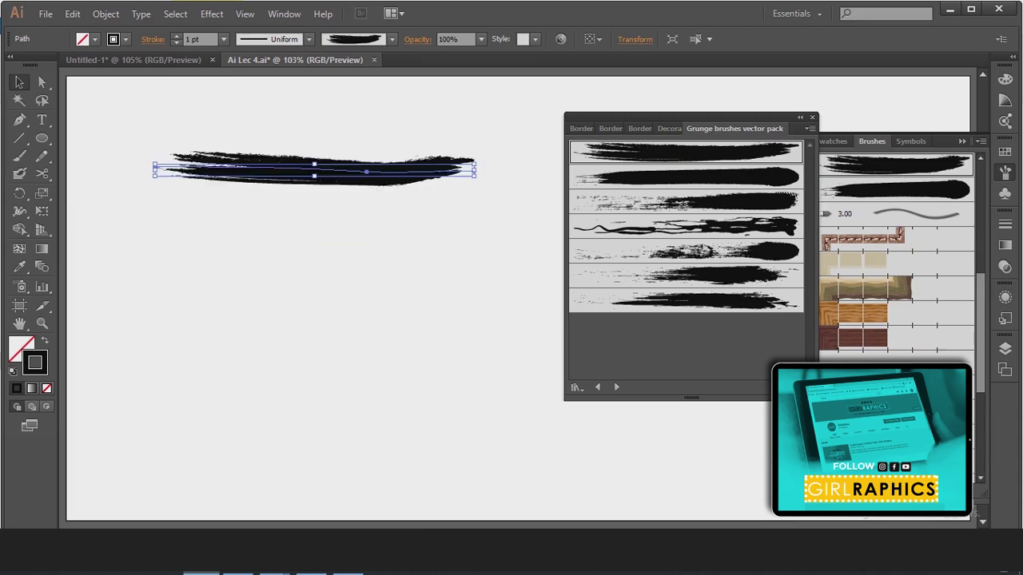
left_click_drag(366, 172, 366, 232)
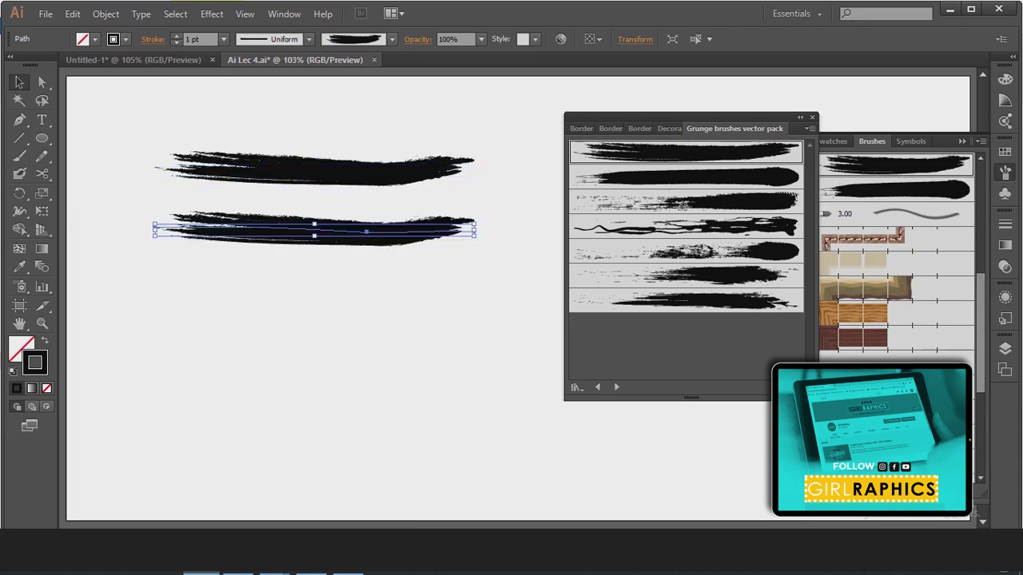
left_click(686, 178)
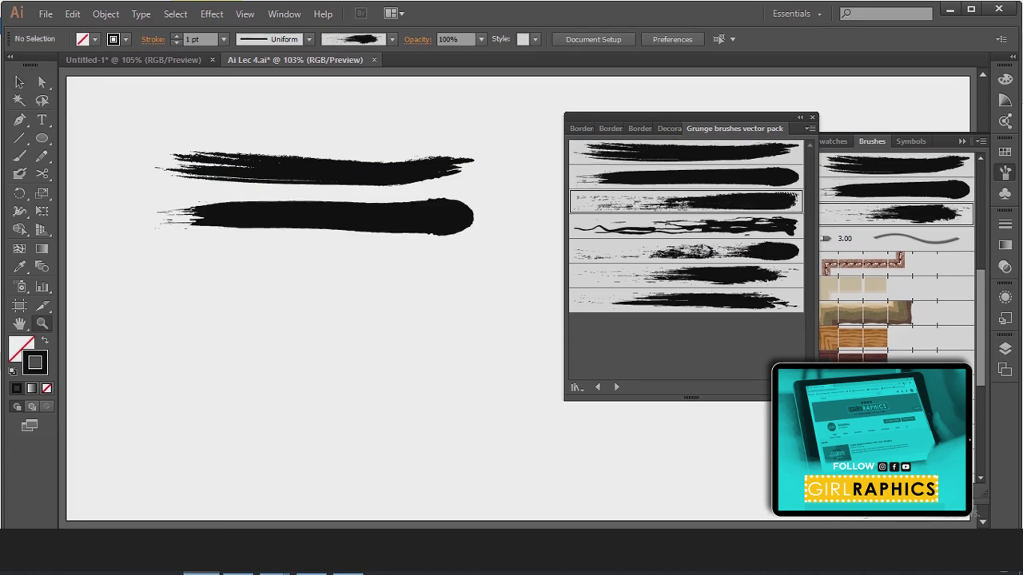
key("v")
left_click(319, 170)
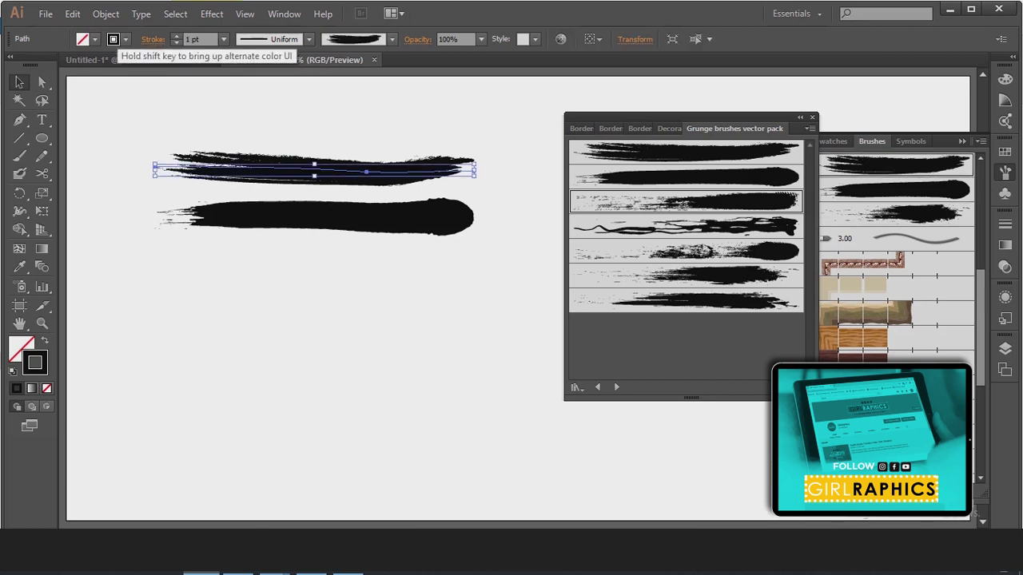
- Colour the upper stroke orange and the lower stroke cyan
left_click(125, 38)
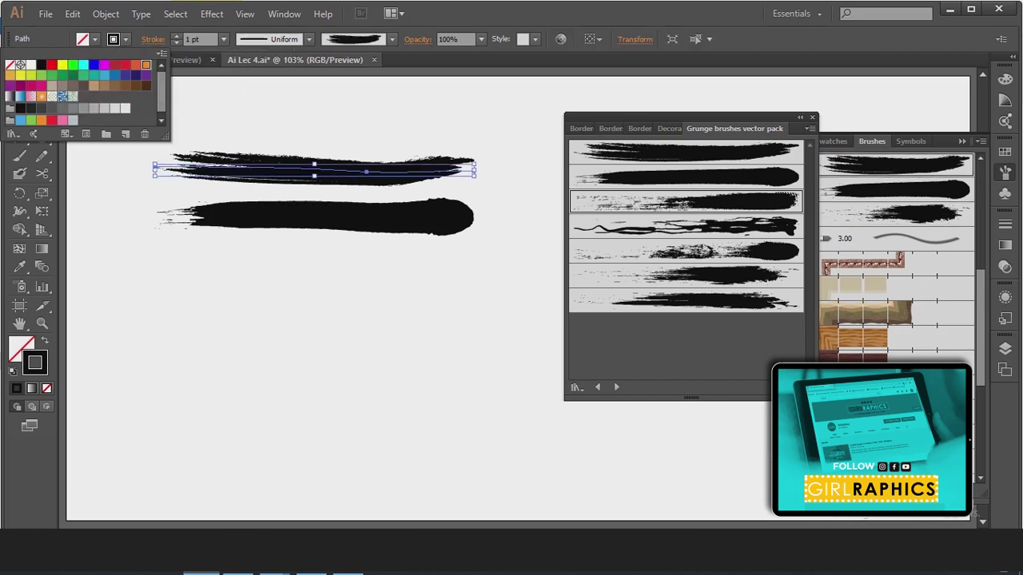
left_click(147, 64)
key("Escape")
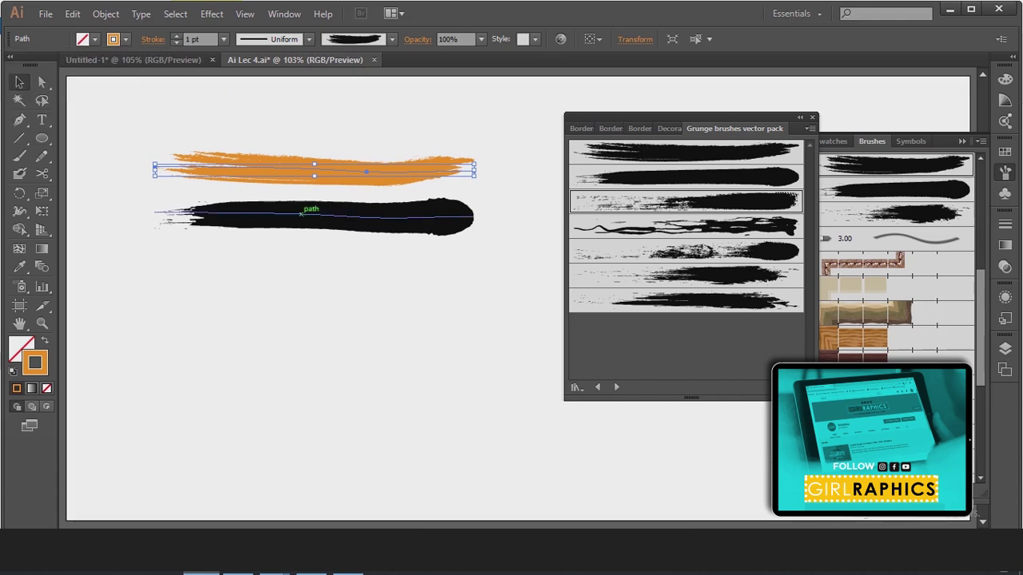
left_click(320, 192)
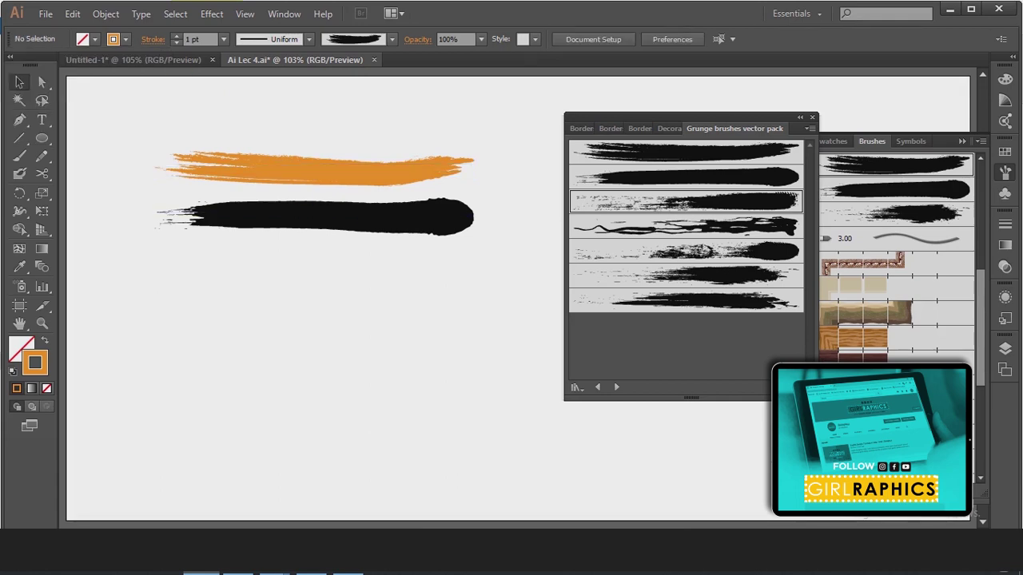
left_click(320, 216)
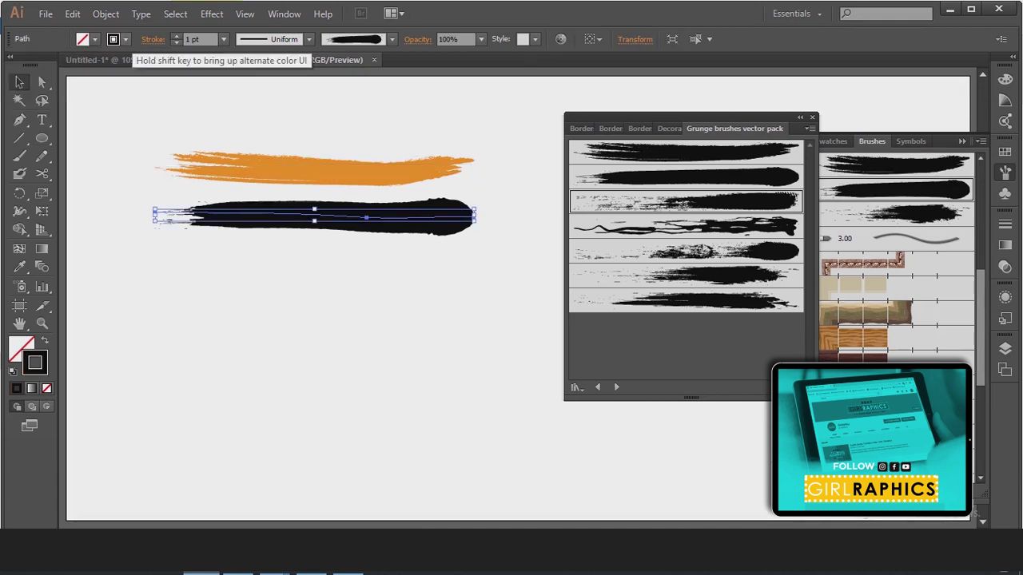
left_click(126, 39)
left_click(83, 64)
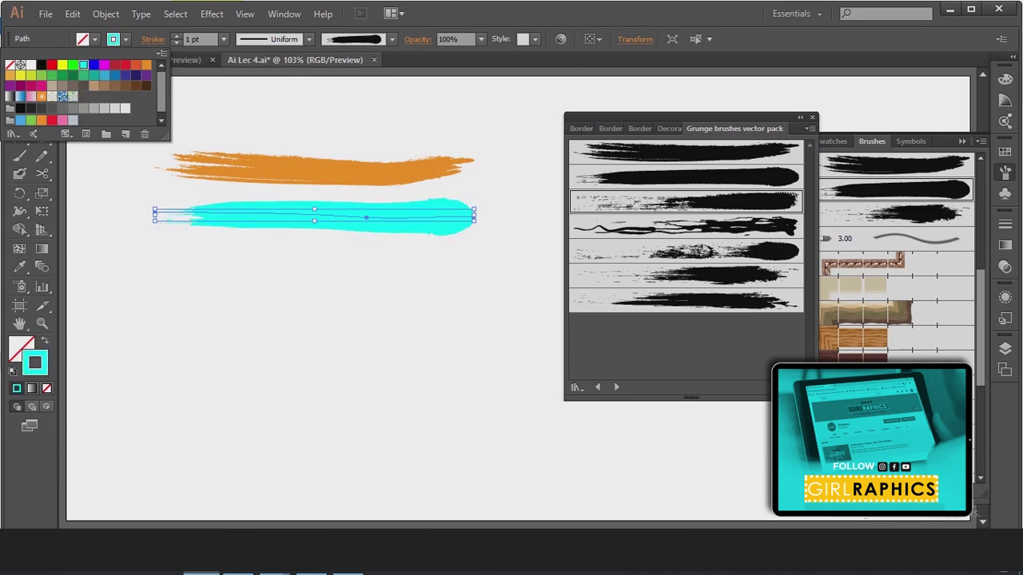
key("Escape")
- Repeat the orange-cyan stroke pair twice more down the artboard with Ctrl+D
mouse_move(449, 332)
left_mouse_down()
mouse_move(363, 181)
mouse_move(363, 262)
left_mouse_up()
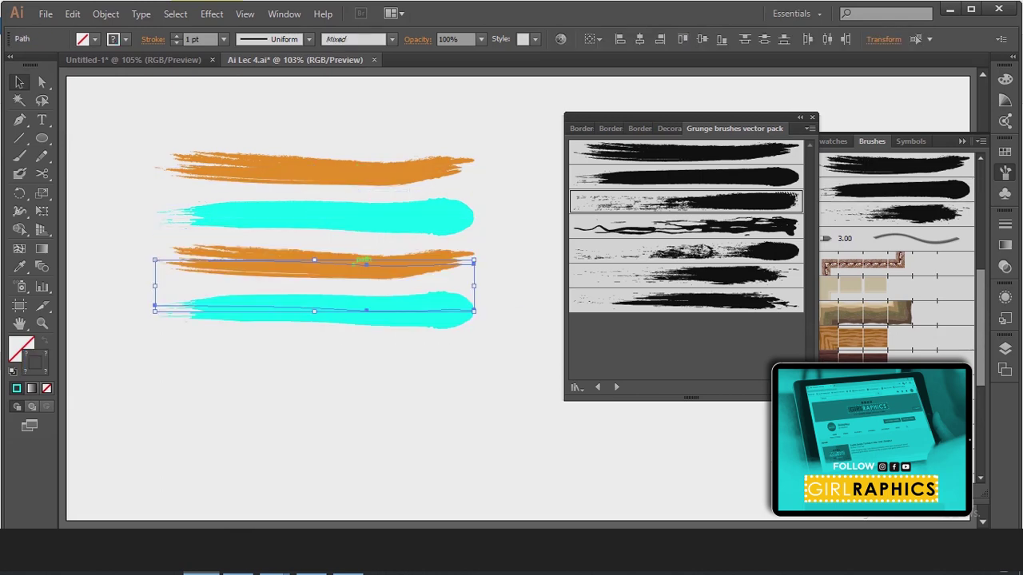
key("ctrl+d")
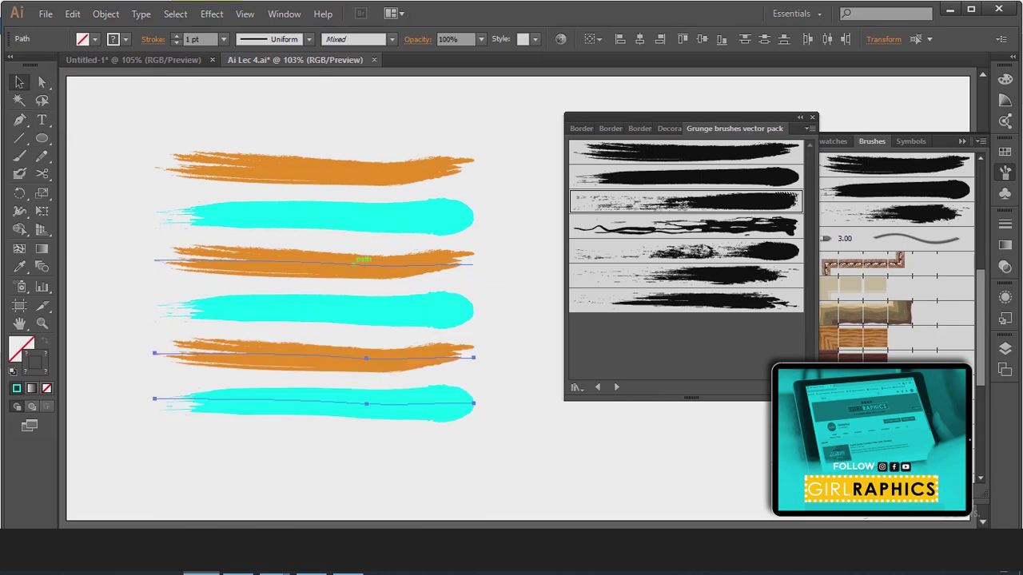
key("ctrl+d")
scroll(364, 260, "down", 1)
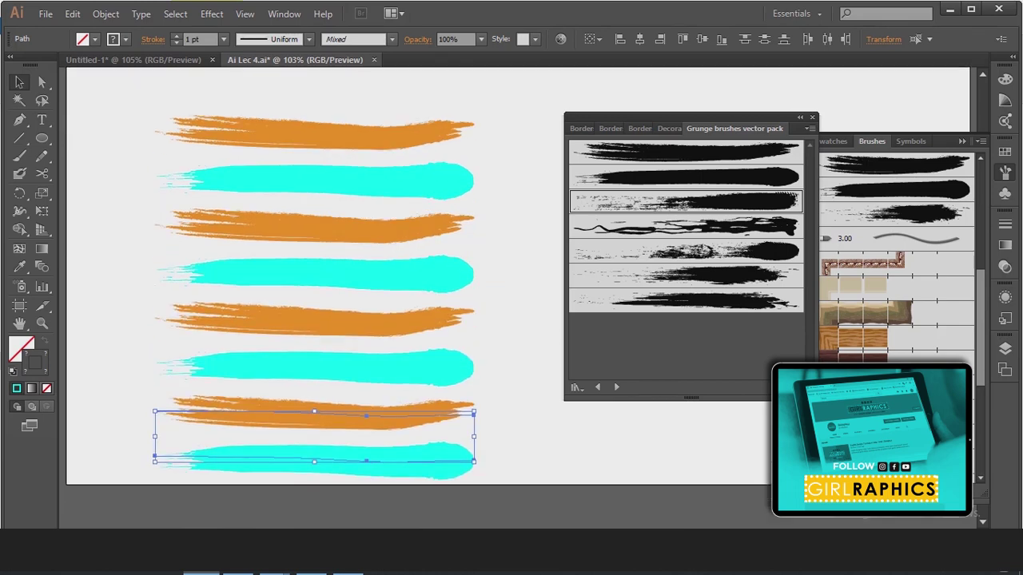
- Close the grunge library panel and move all eight strokes to the artboard centre
left_click(811, 117)
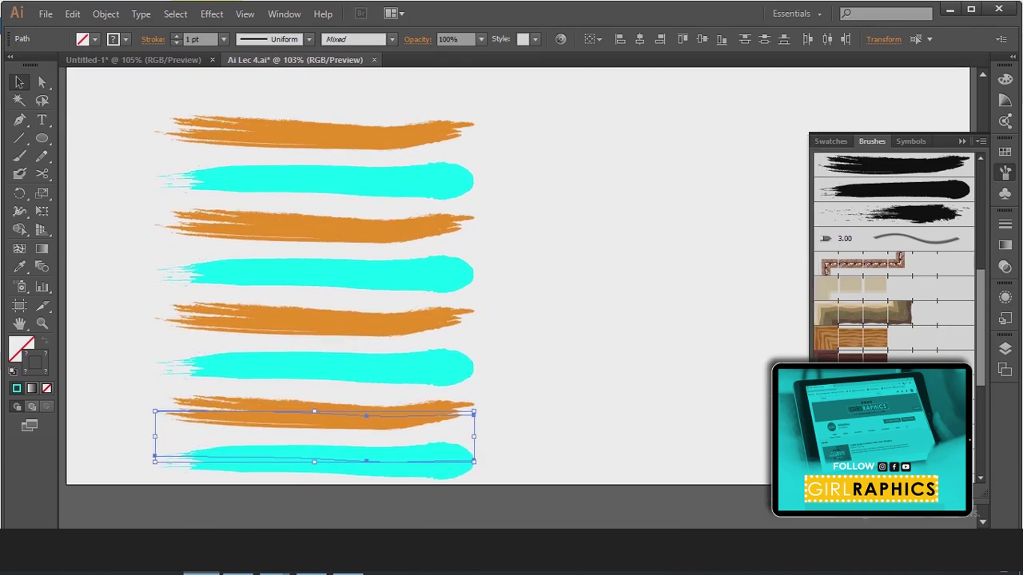
left_click(962, 140)
scroll(519, 303, "up", 1)
scroll(519, 296, "up", 2)
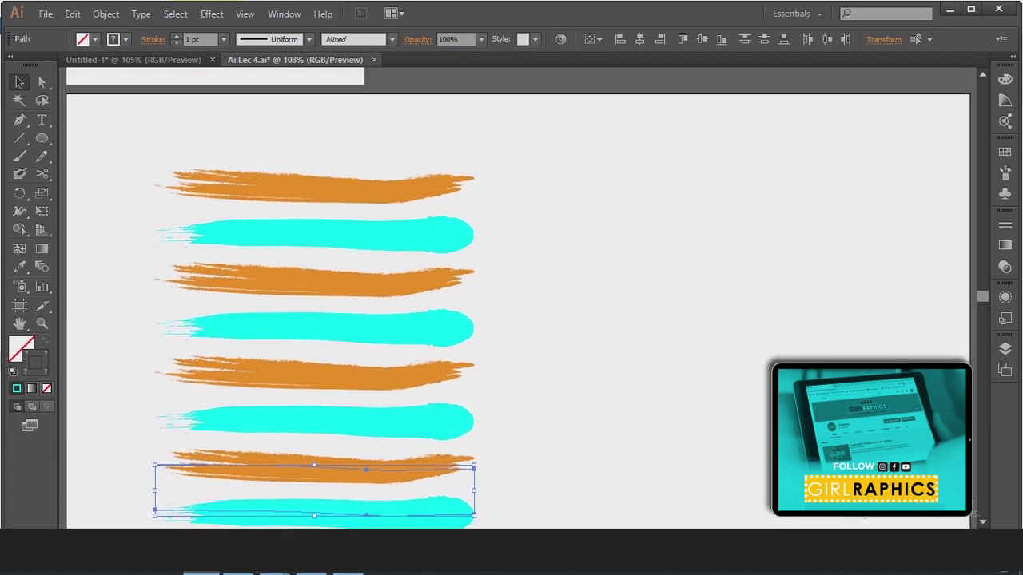
scroll(519, 295, "down", 1)
left_click_drag(240, 122, 410, 445)
left_click_drag(435, 496, 603, 452)
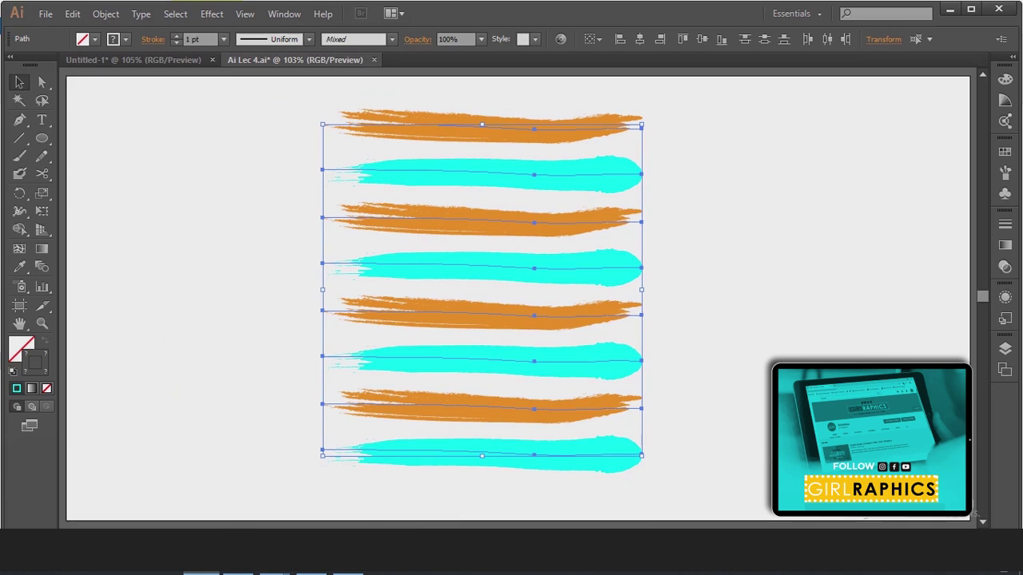
- Recolour the fourth stroke in the stack from cyan to green
key("ctrl+shift+a")
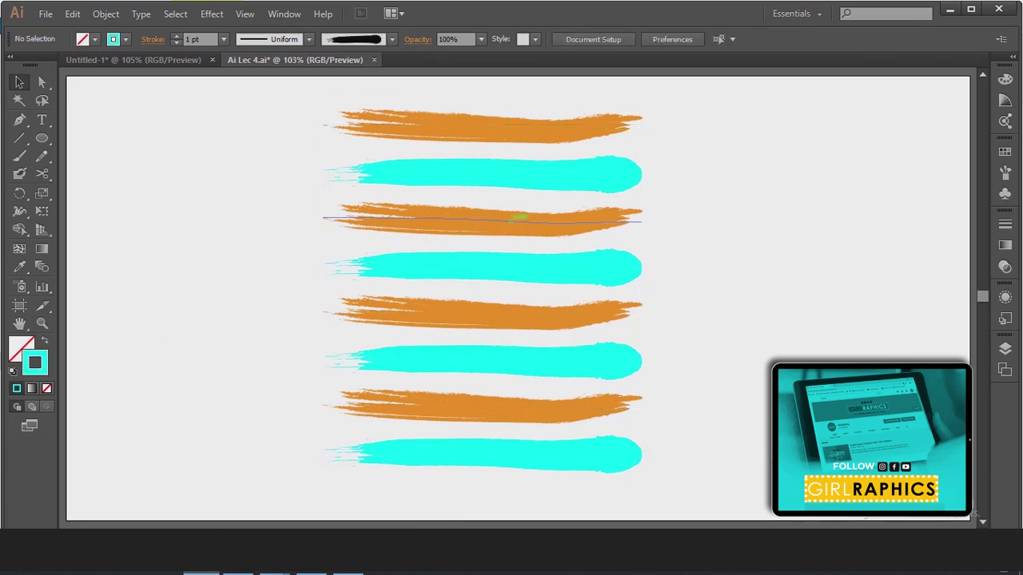
left_click(519, 218)
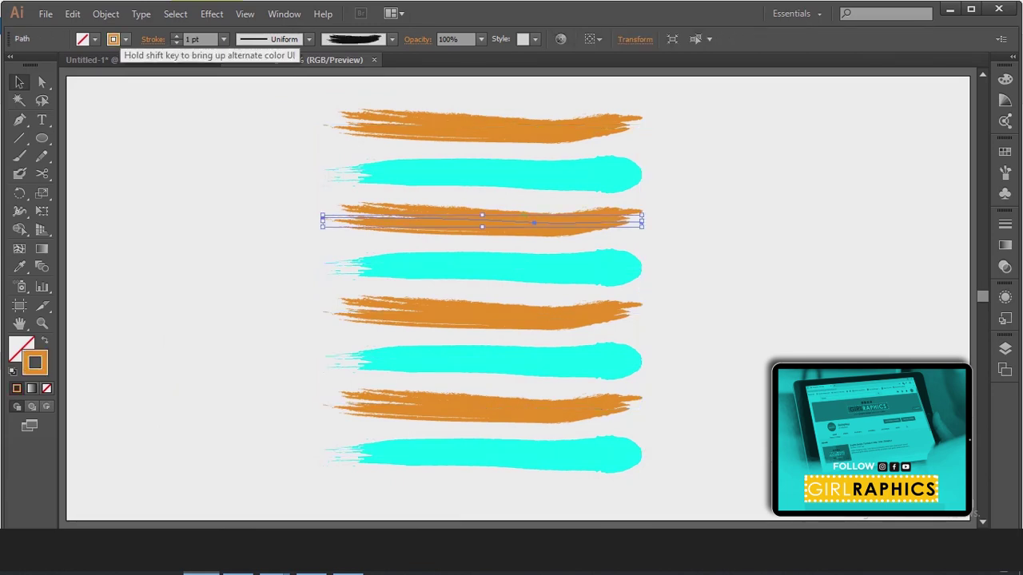
left_click(126, 39)
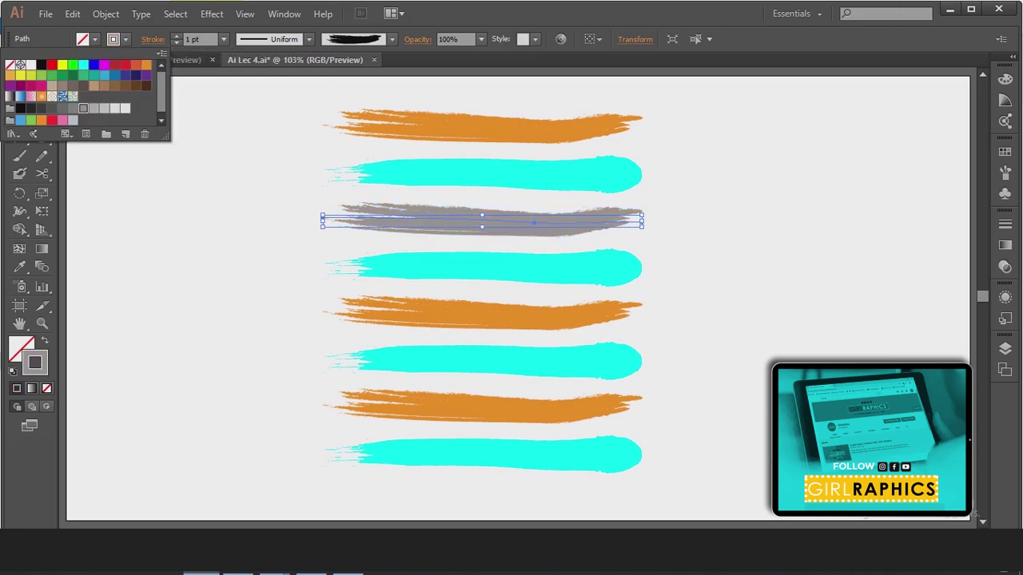
key("Escape")
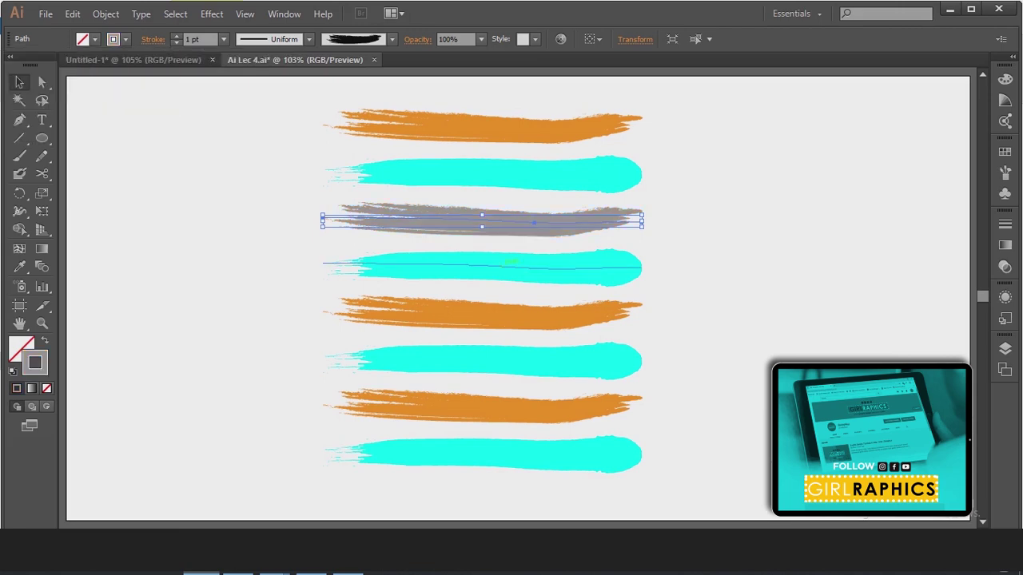
left_click(509, 264)
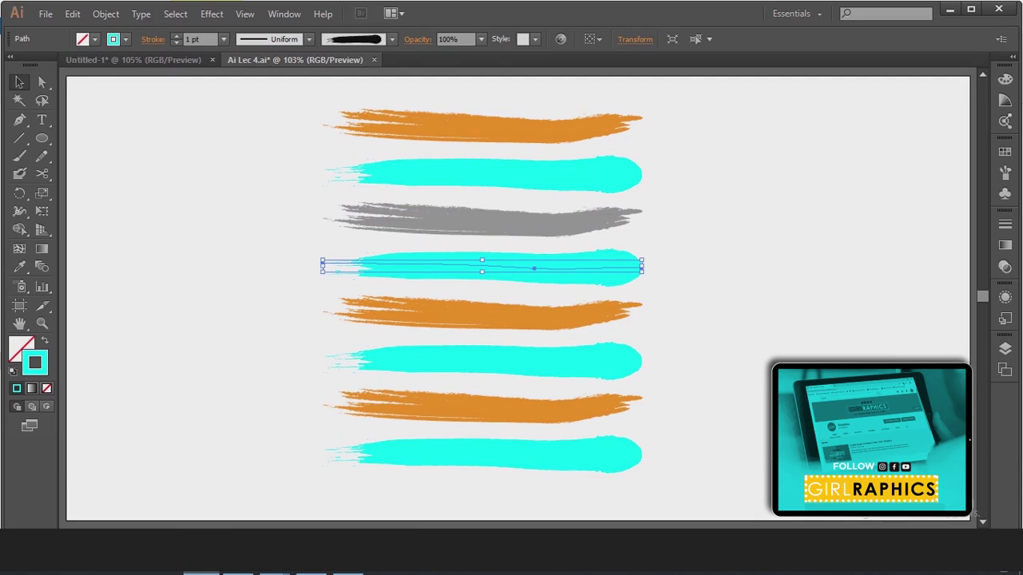
left_click(95, 39)
left_click(73, 65)
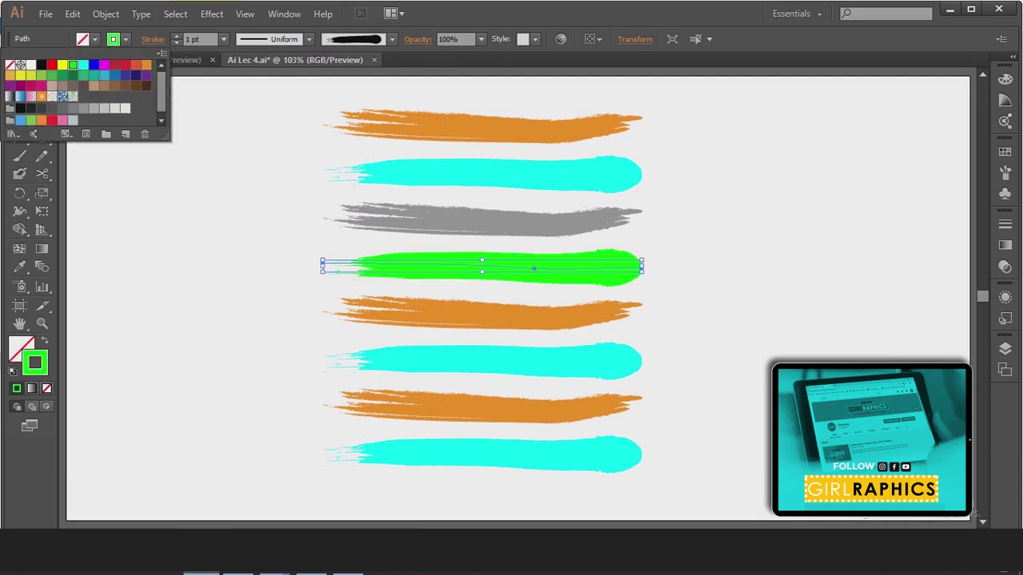
key("Escape")
- Make the next orange stroke blue and thicken the strokes to 2 pt
left_click(477, 308)
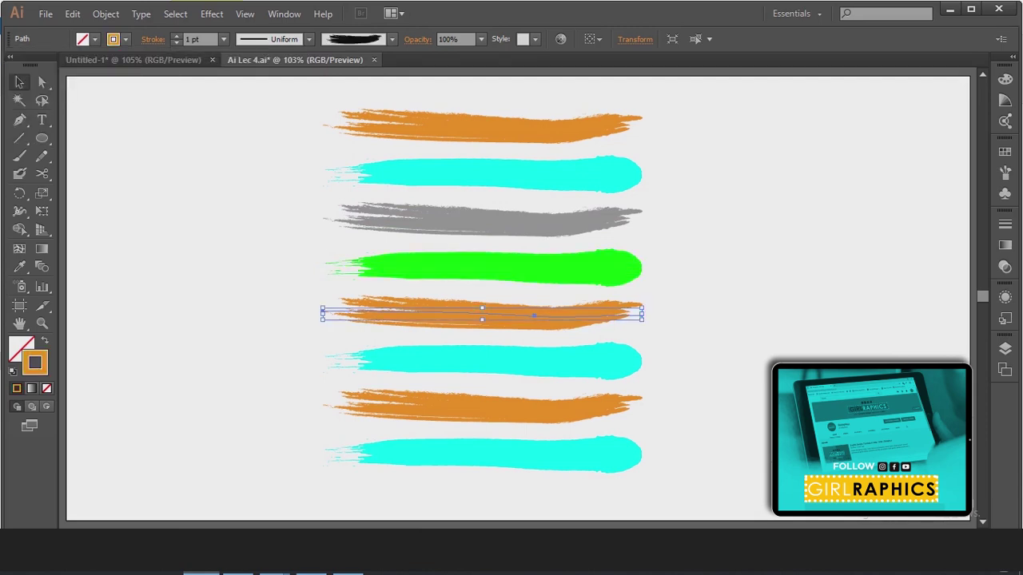
left_click(94, 39)
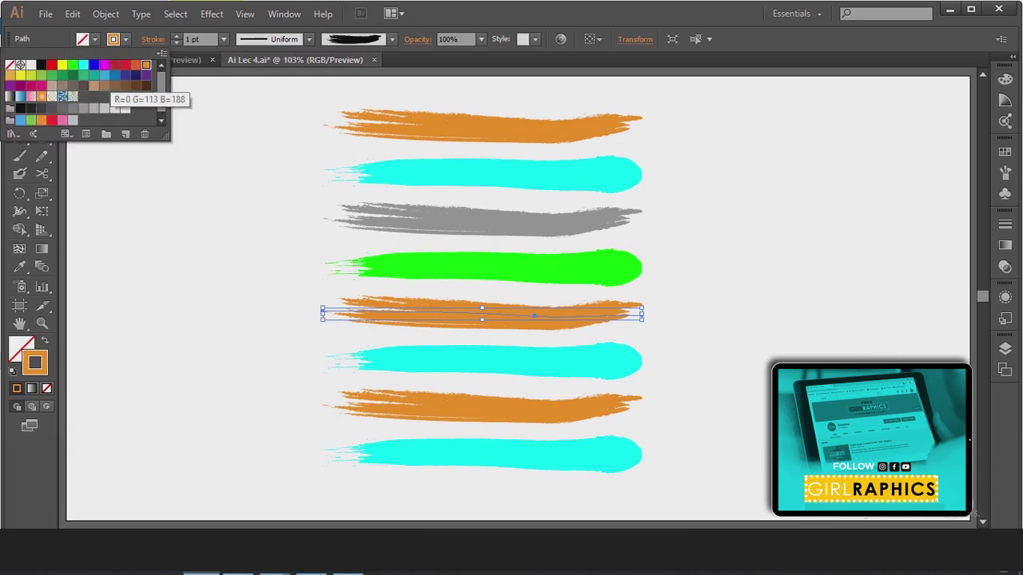
left_click(115, 76)
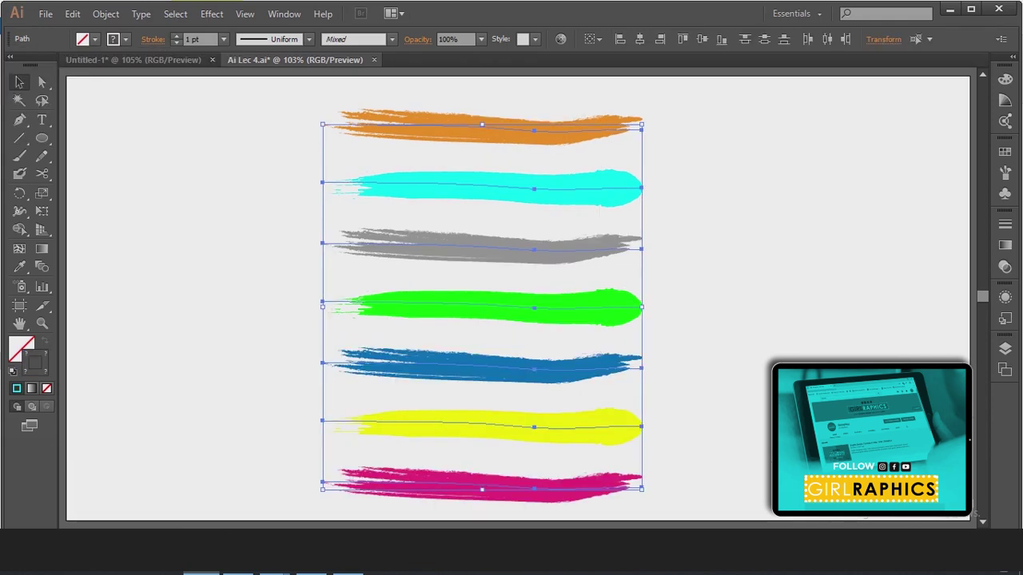
left_click(177, 35)
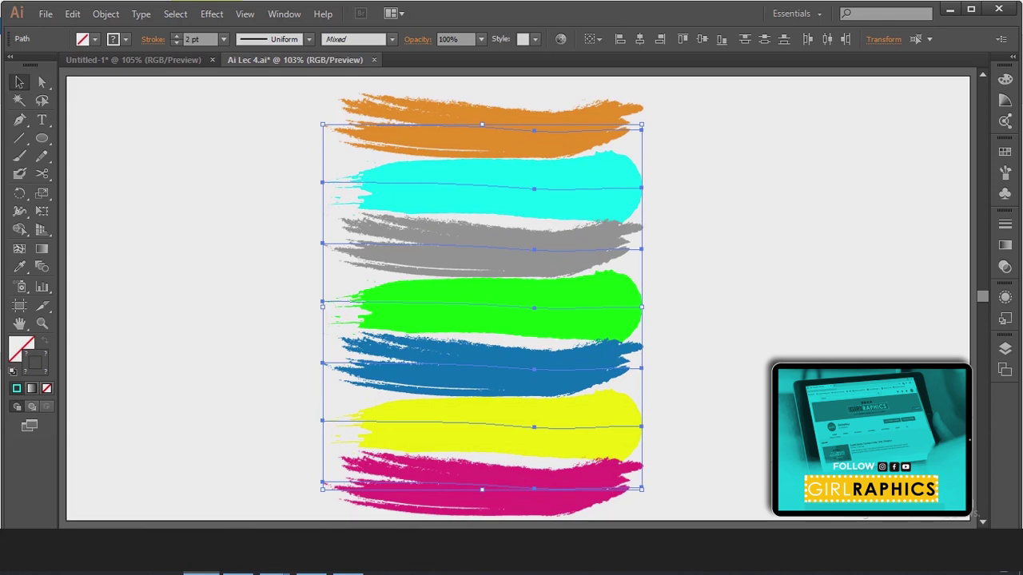
- Stretch the seven grunge strokes wider, shift them left, and deselect them
left_click_drag(641, 306, 825, 301)
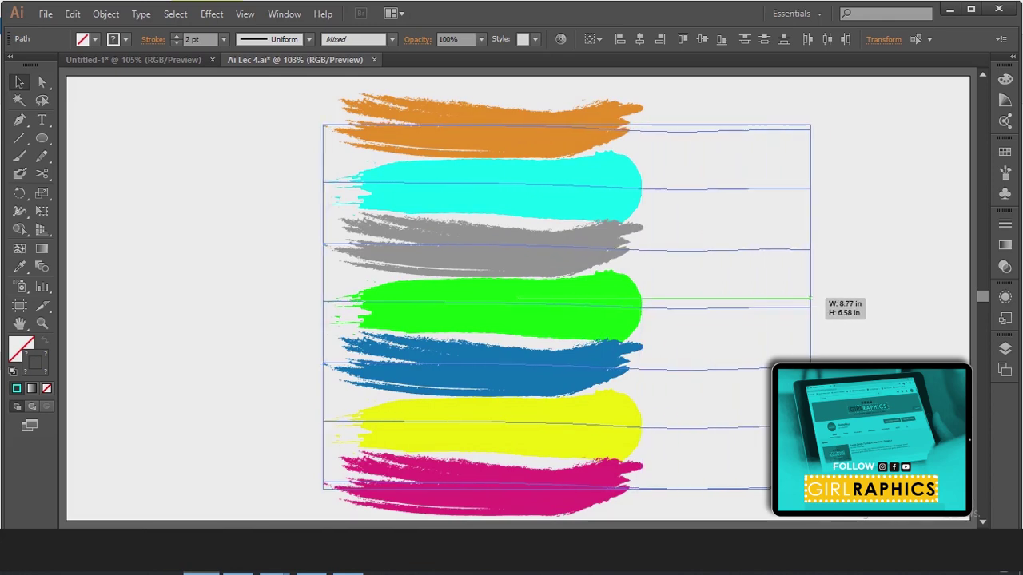
left_click_drag(743, 304, 679, 302)
key("ctrl+shift+a")
left_click(42, 119)
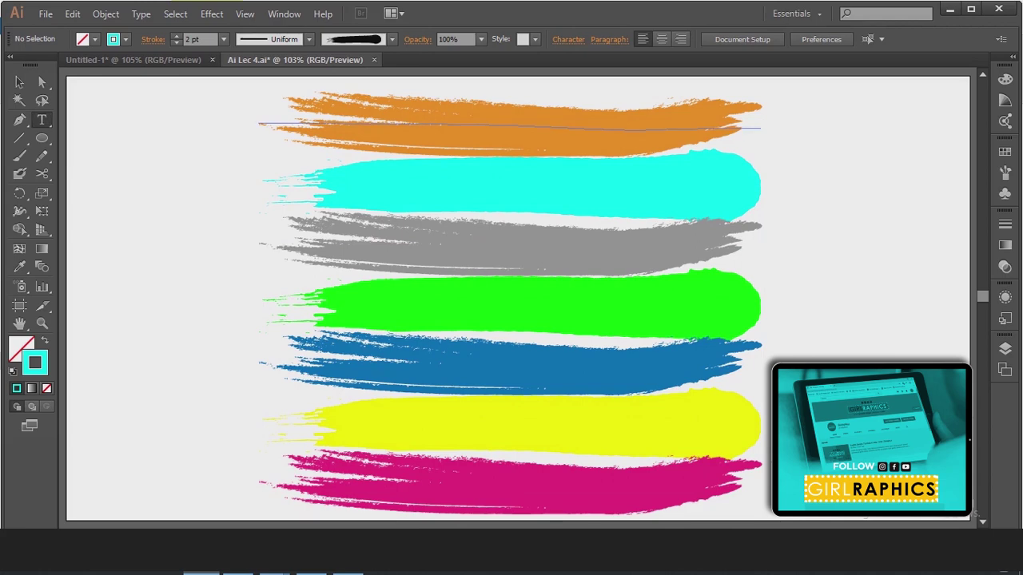
- Type the word DO on the orange stroke and size it to 58 pt
left_click(511, 127)
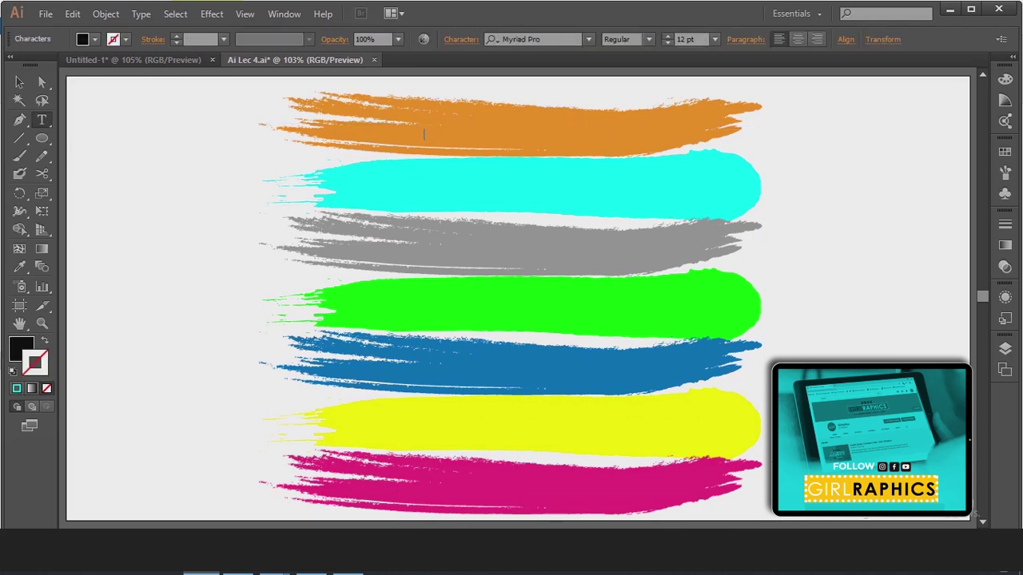
type("D")
type("O")
key("ctrl+a")
left_click(667, 35)
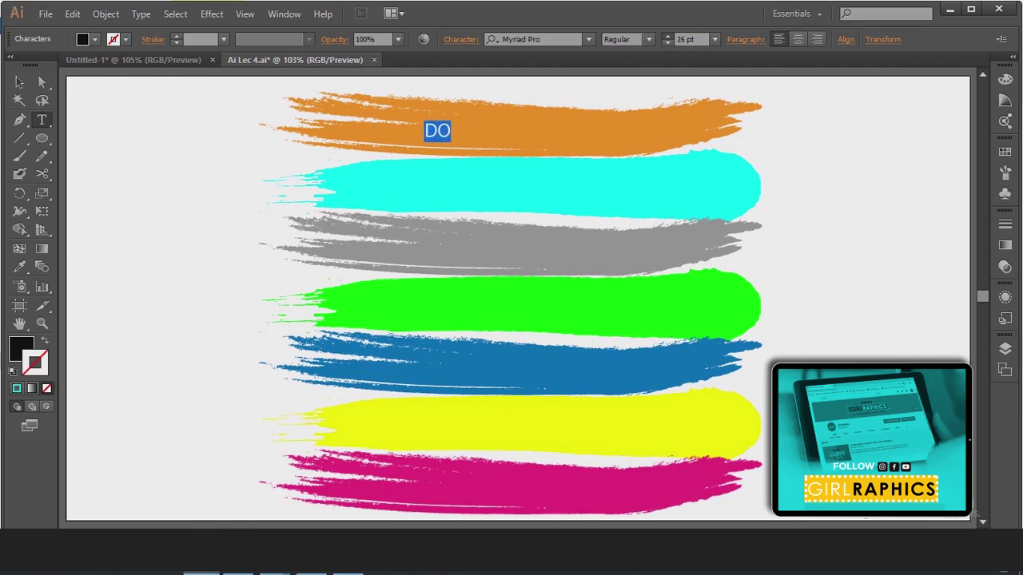
left_click(668, 35)
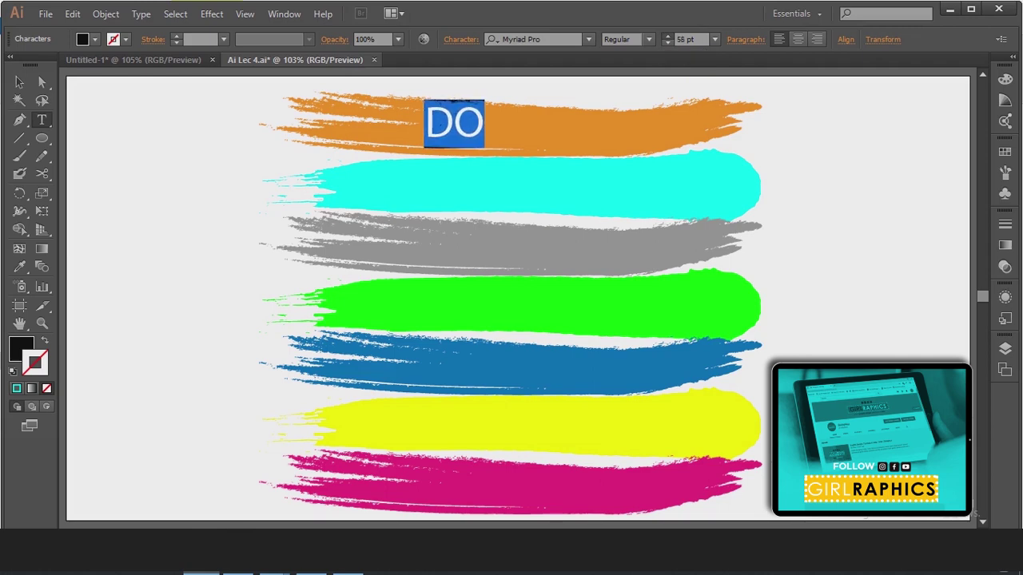
left_click(19, 82)
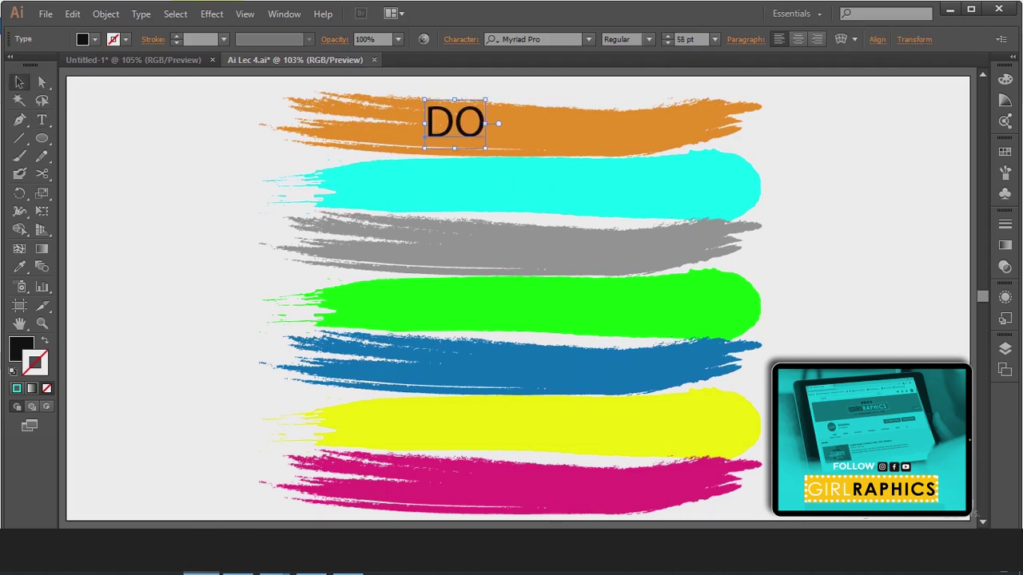
- Copy the word down onto the cyan and green strokes, retyping the green copy as WHAT
left_click_drag(482, 130, 549, 138)
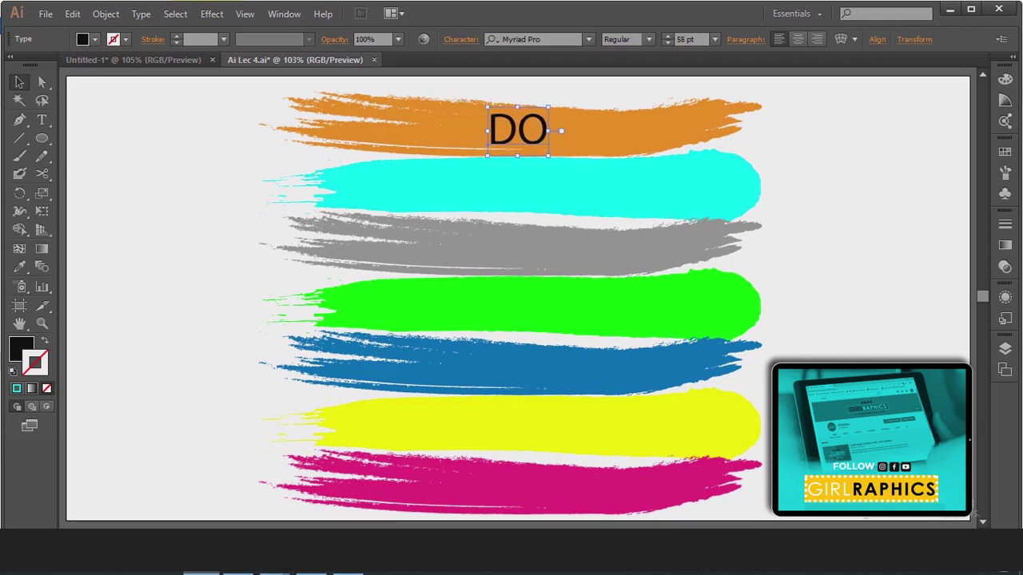
left_click_drag(518, 130, 517, 186)
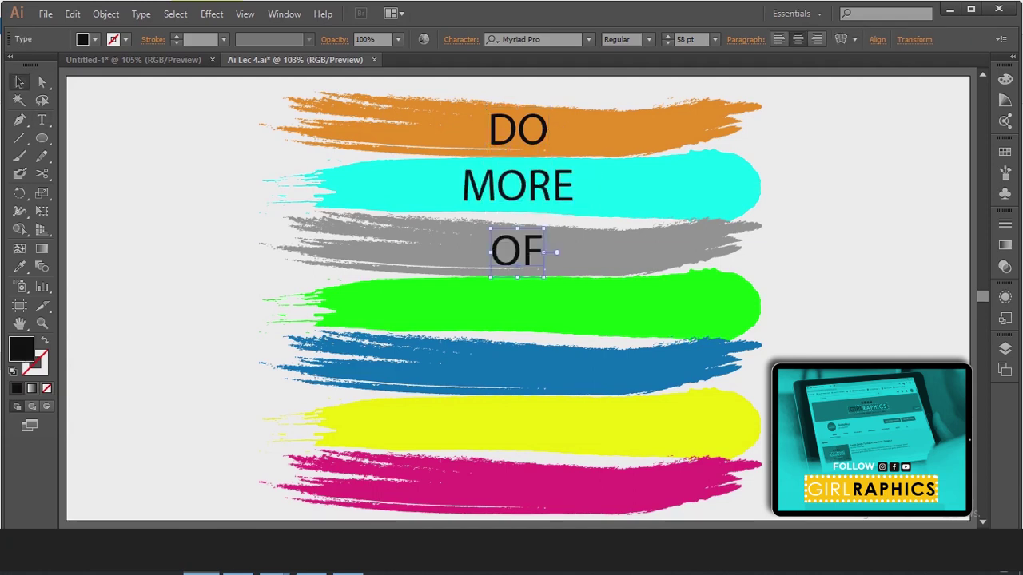
left_click_drag(528, 249, 528, 318)
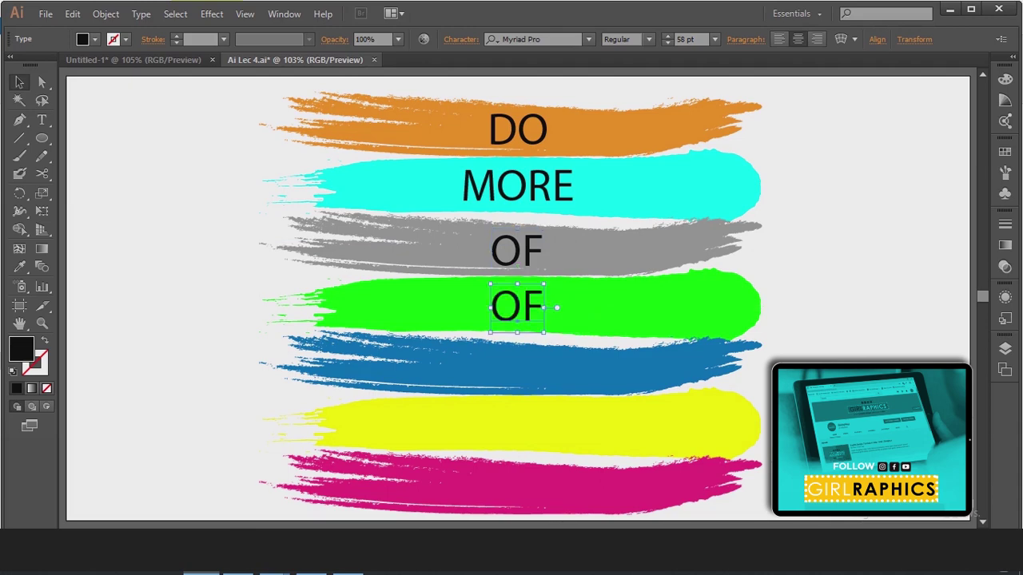
double_click(517, 306)
type("WHAT")
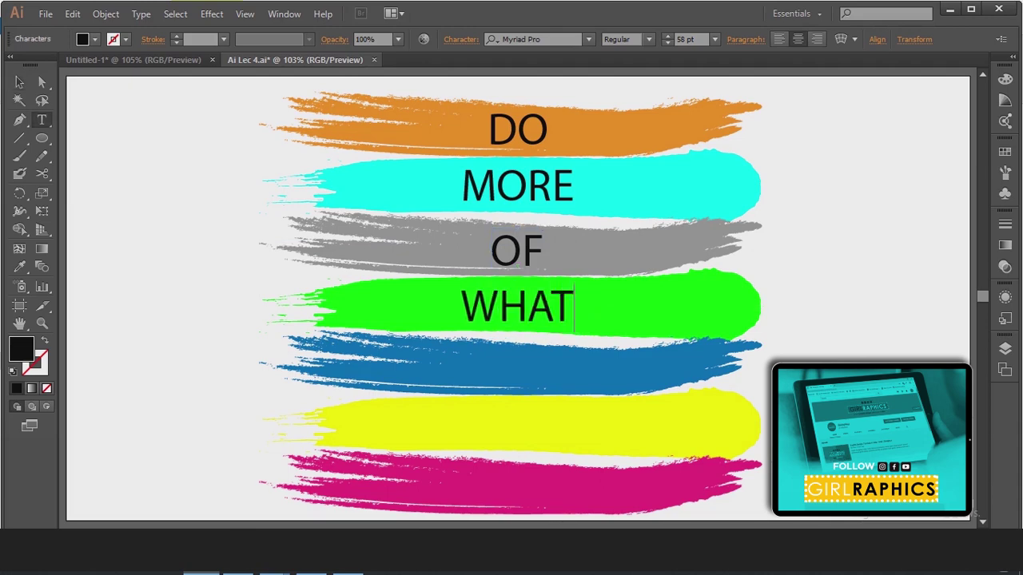
key("Escape")
- Copy the word onto the blue and yellow strokes, retyping them as MAKES and YOU
left_click_drag(584, 306, 582, 367)
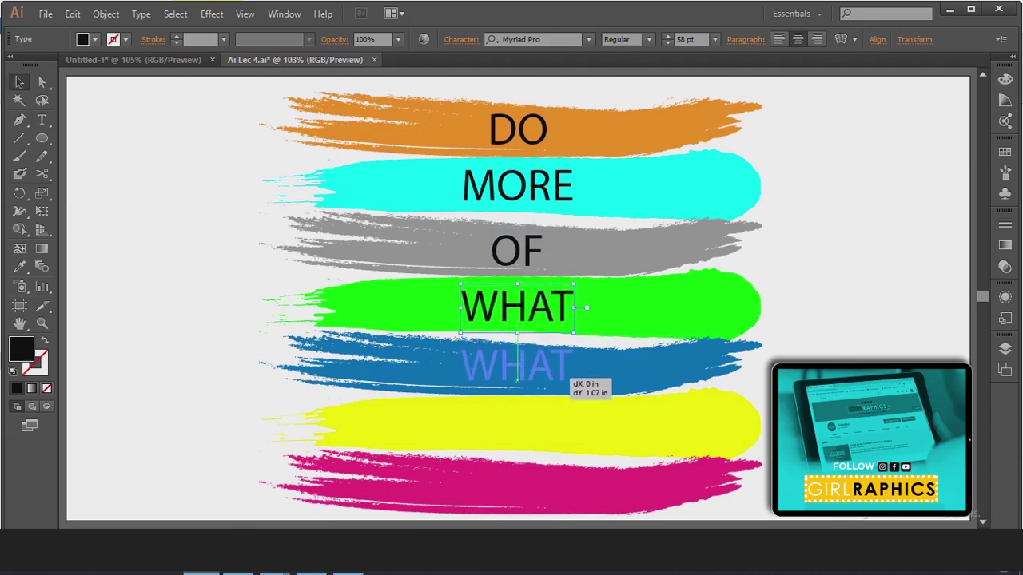
double_click(516, 369)
type("MAKES")
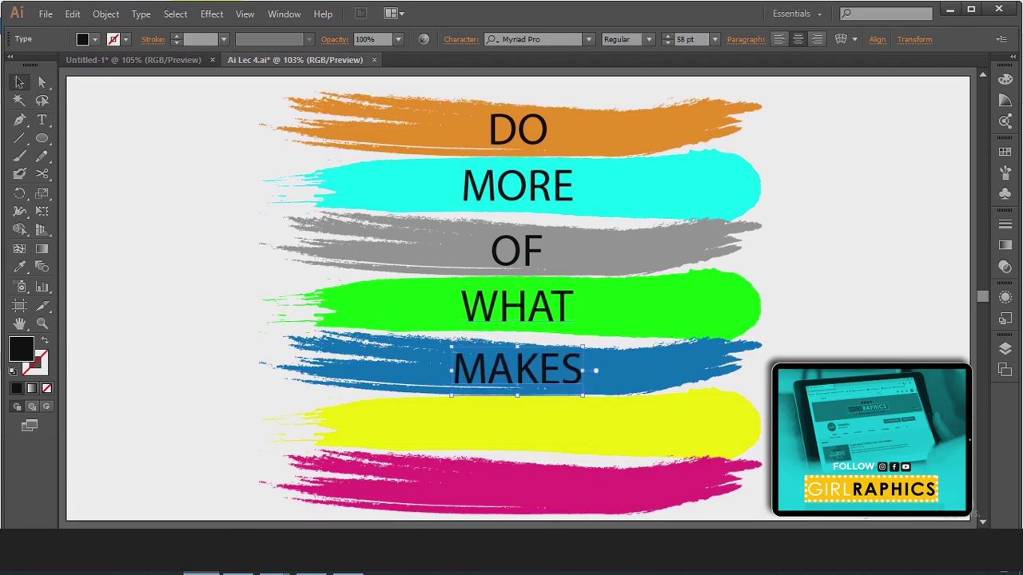
left_click_drag(594, 368, 592, 425)
double_click(539, 426)
type("YOU")
key("Escape")
- Copy YOU onto the pink stroke and retype it as HAPPY
left_click_drag(517, 434, 517, 493)
key("t")
double_click(517, 482)
type("HAPPY")
key("Escape")
left_click(517, 423, "shift")
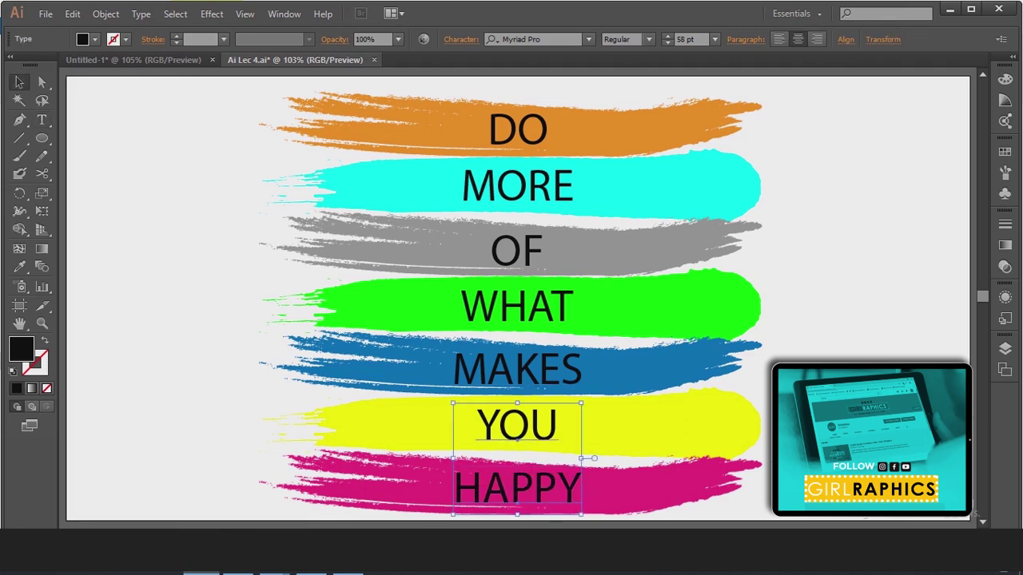
- Set WHAT, MAKES, YOU and HAPPY to Bold, then move all strokes and words left
left_click(516, 368, "shift")
left_click(517, 306, "shift")
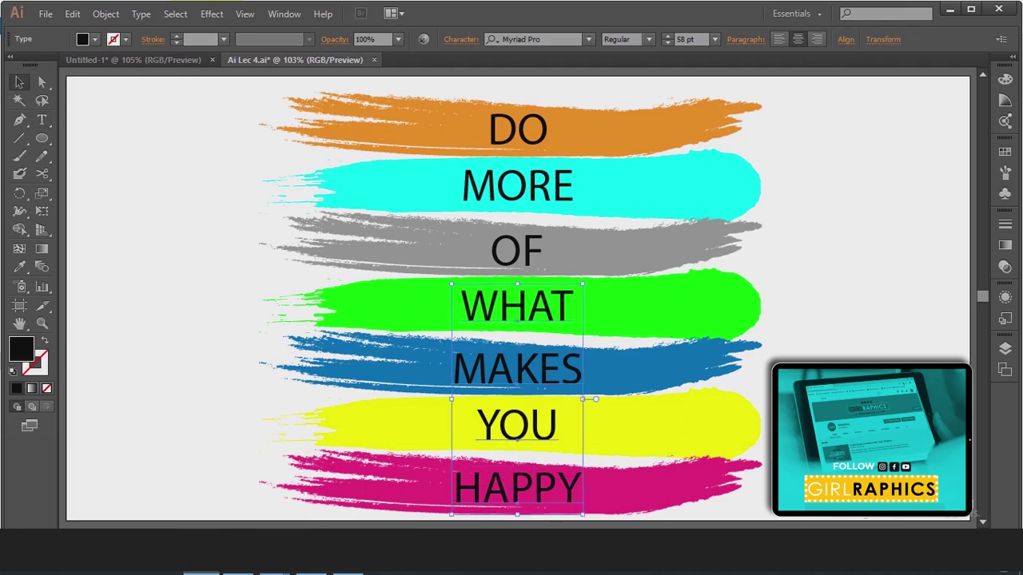
left_click(648, 39)
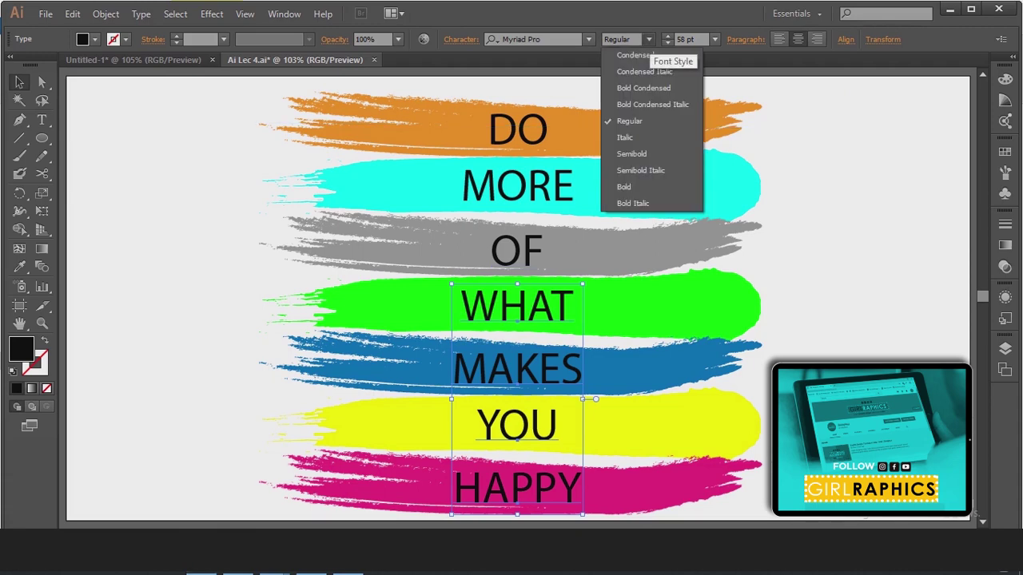
left_click(632, 186)
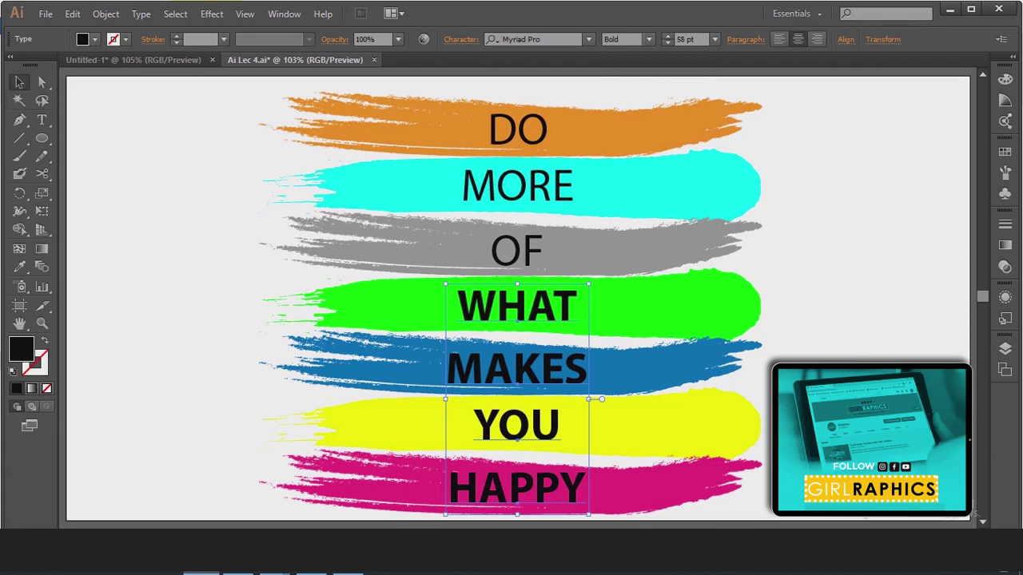
key("ctrl+shift+a")
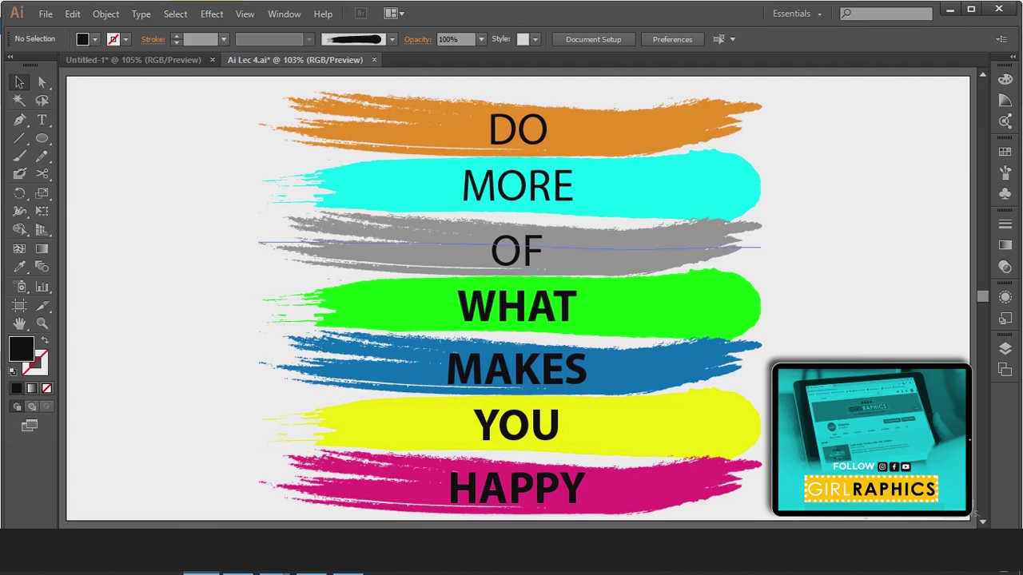
key("ctrl+a")
left_click_drag(511, 244, 317, 244)
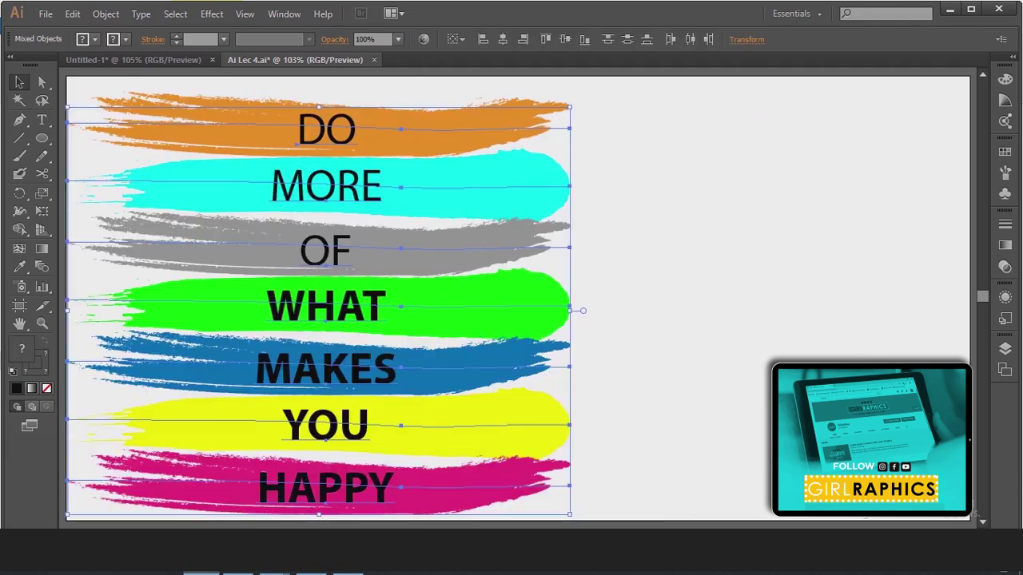
- Type GIRLRAPHICS right of the strokes, move it into place, and apply an Arc warp
key("ctrl+shift+a")
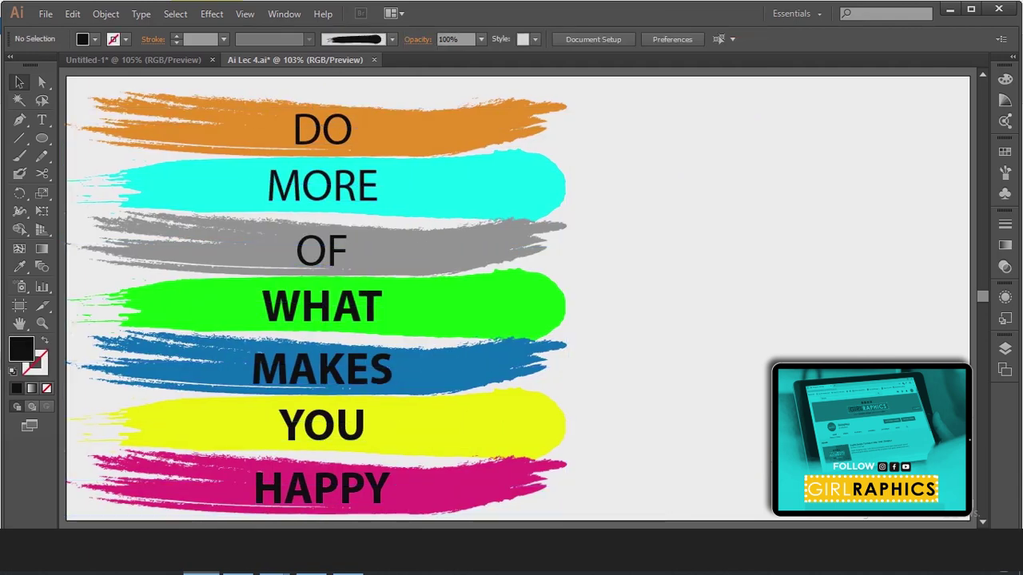
key("t")
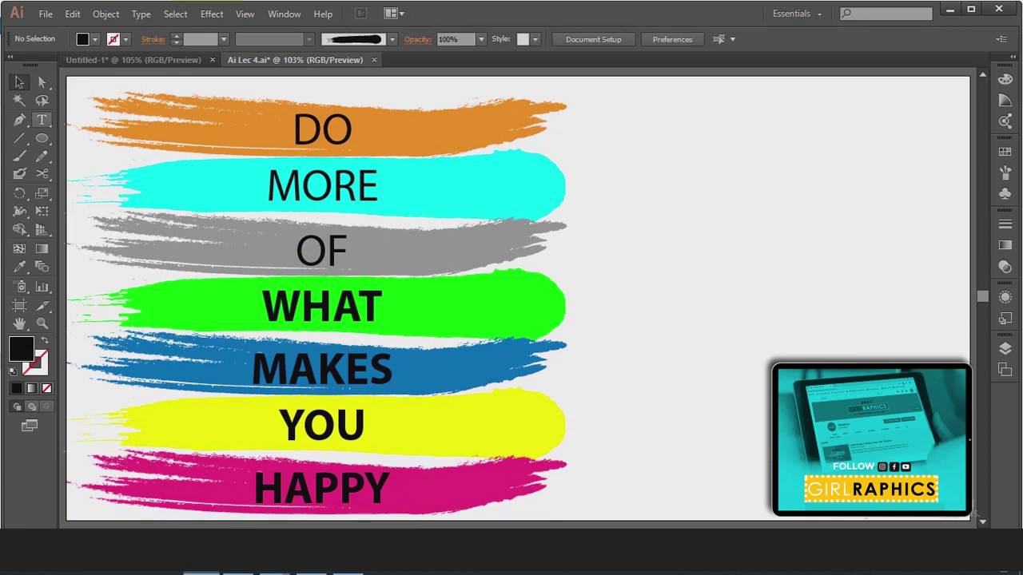
left_click(41, 120)
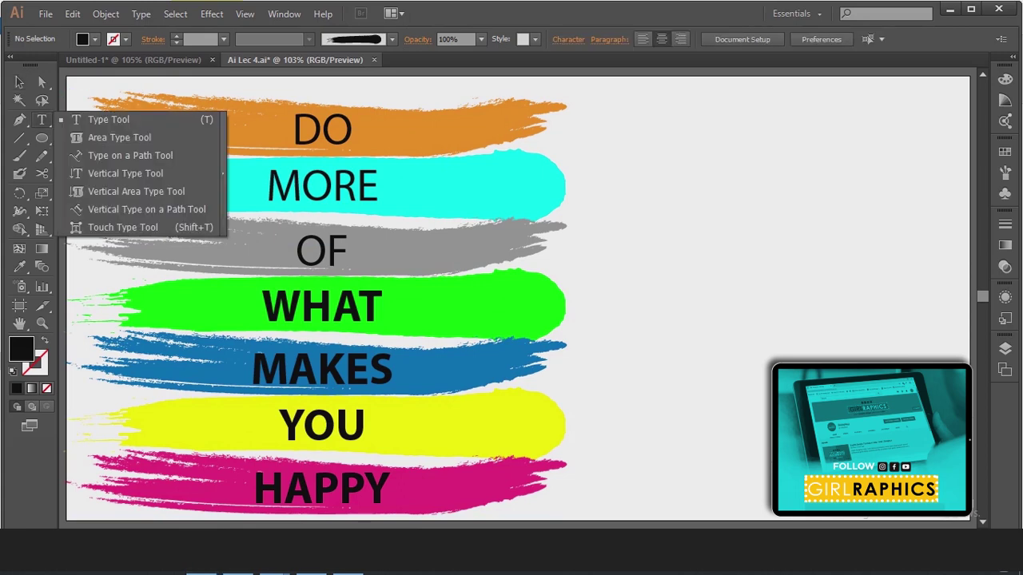
left_click(679, 292)
type("GIRLRAPHICS")
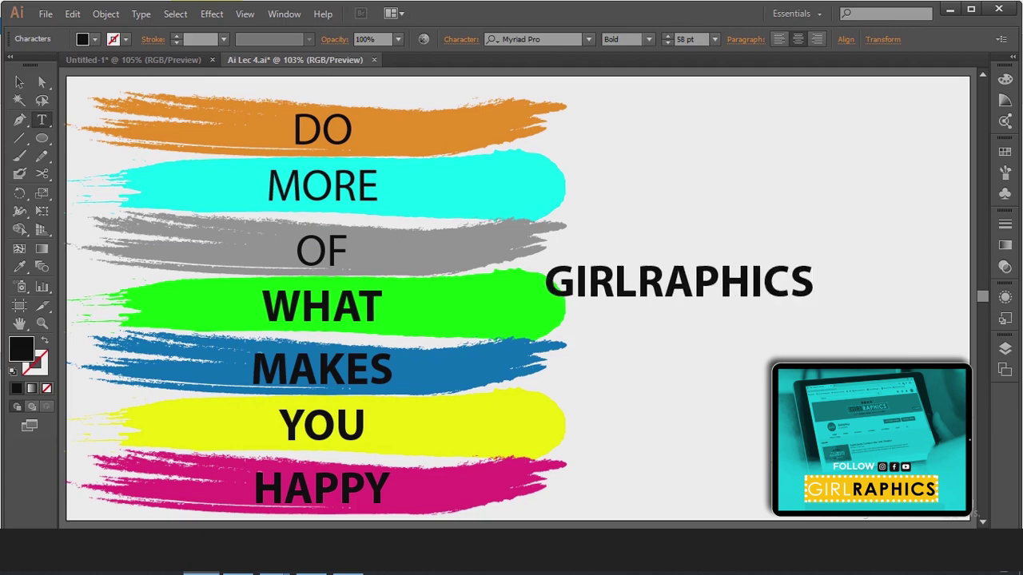
left_click(19, 81)
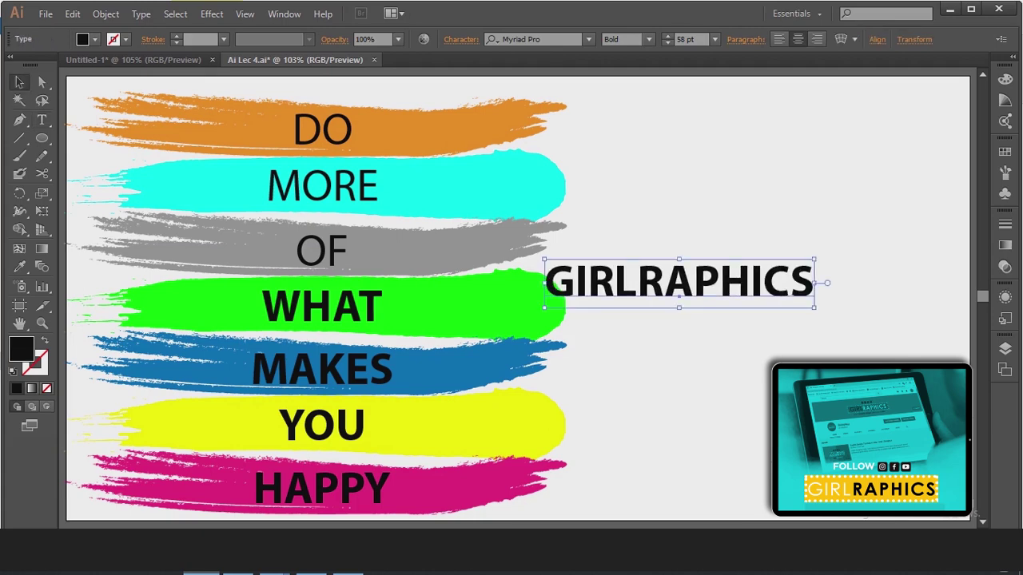
left_click_drag(679, 281, 755, 276)
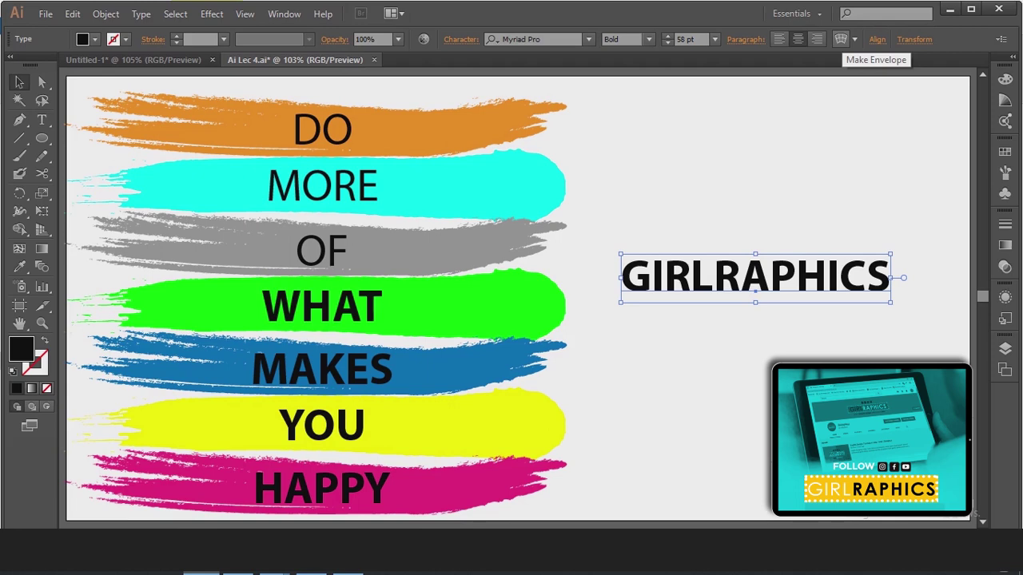
left_click(840, 39)
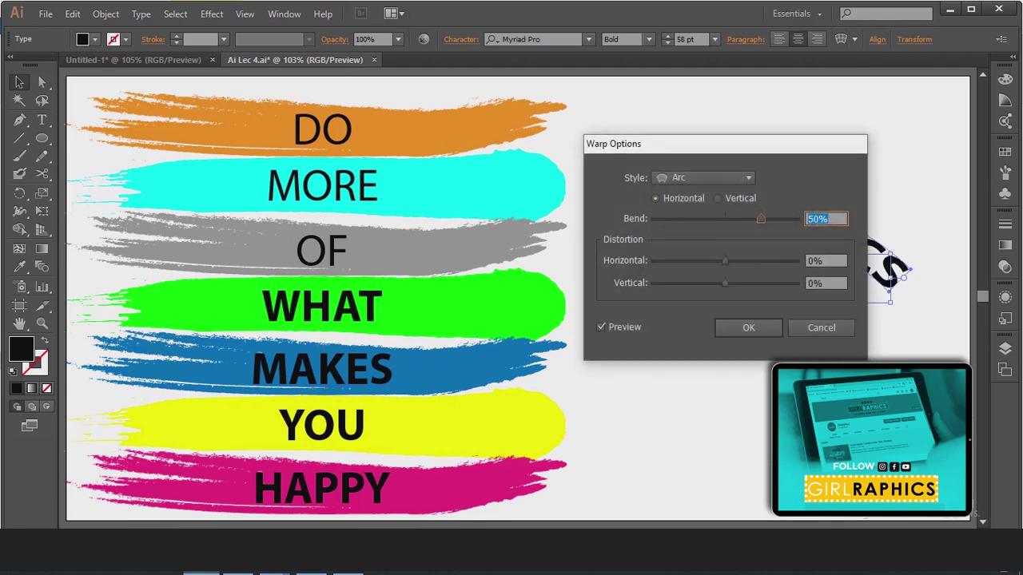
- Preview the Arc Lower, Arc Upper and Bulge warp styles on GIRLRAPHICS
left_click_drag(639, 144, 322, 112)
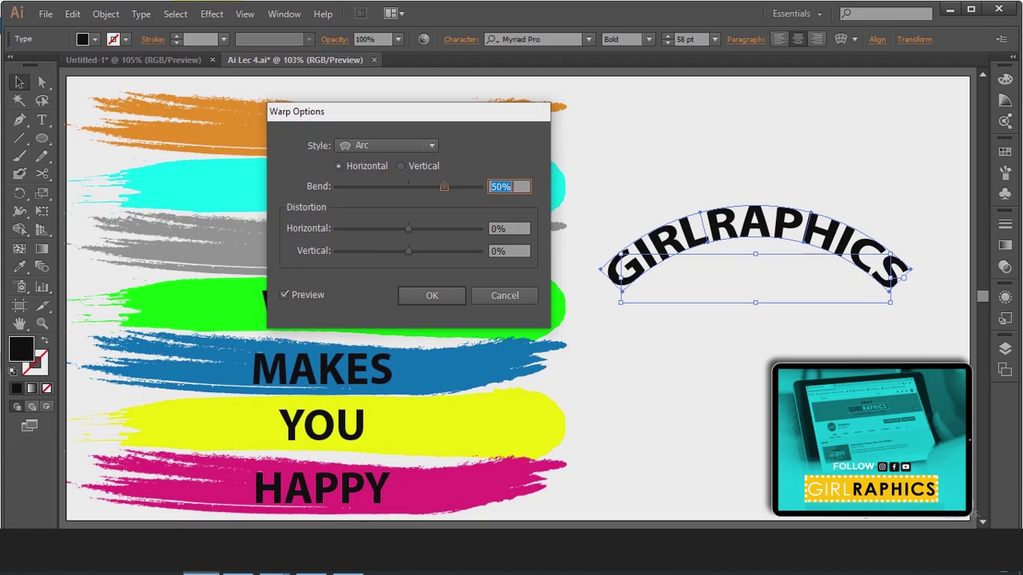
left_click(386, 145)
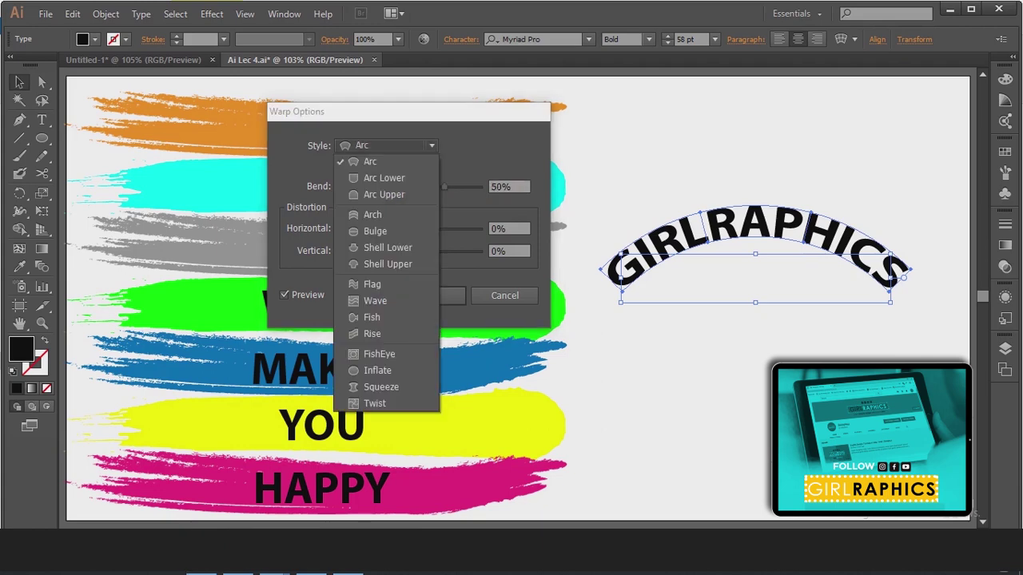
left_click(384, 178)
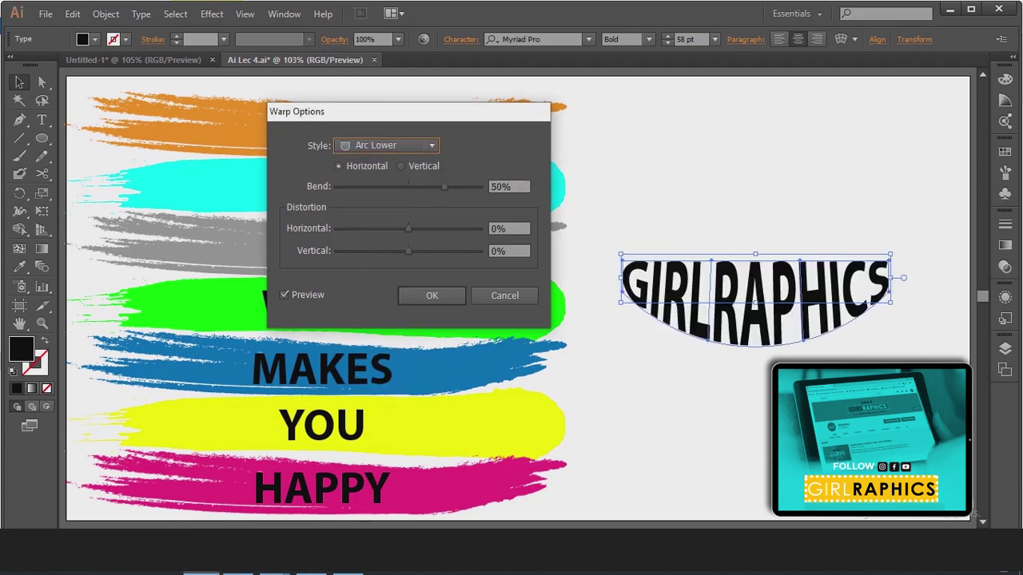
left_click(386, 145)
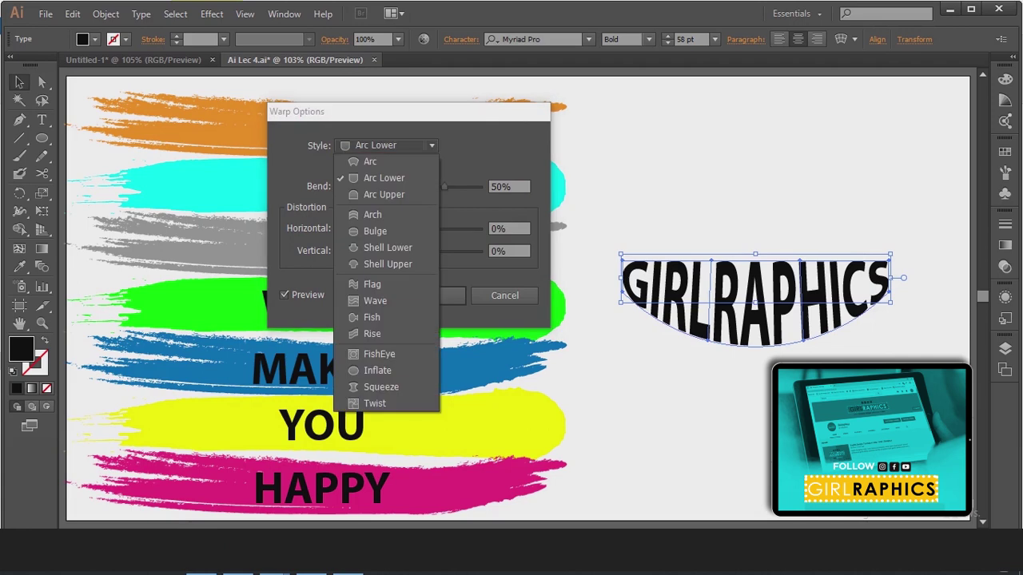
left_click(383, 195)
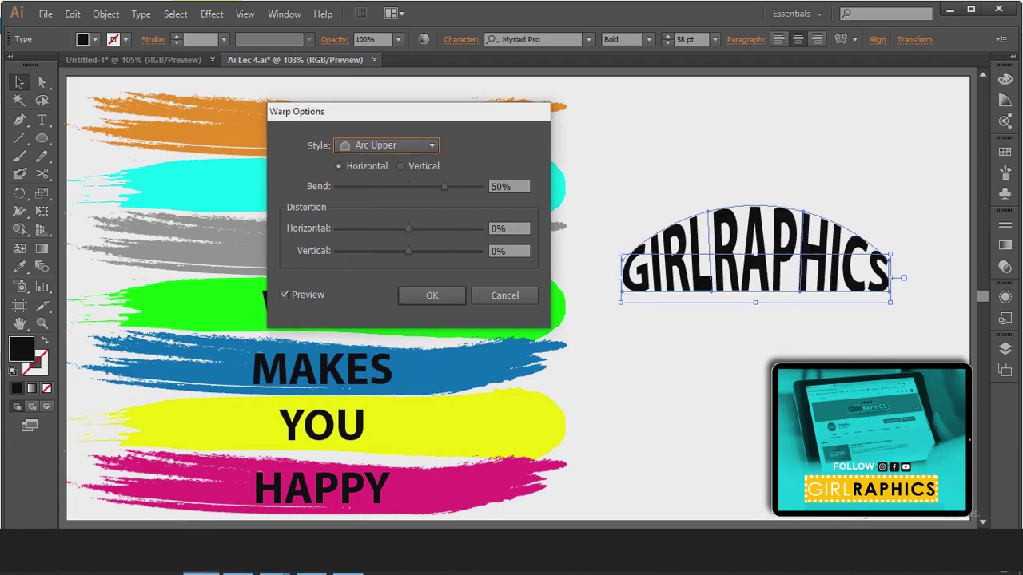
left_click(386, 144)
left_click(383, 230)
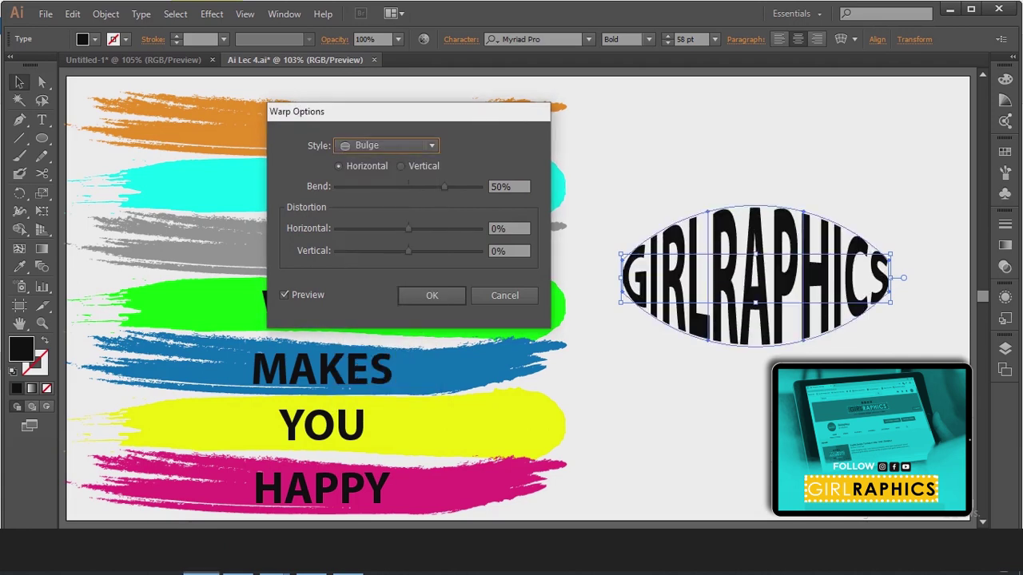
- Try the Fish and Inflate warps, then settle back on Bulge
left_click(386, 145)
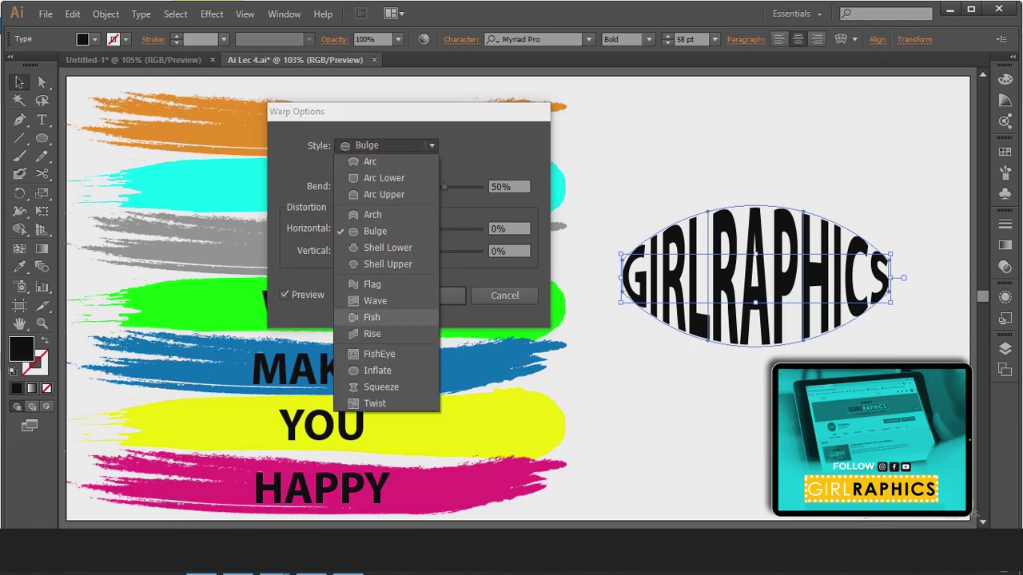
left_click(384, 318)
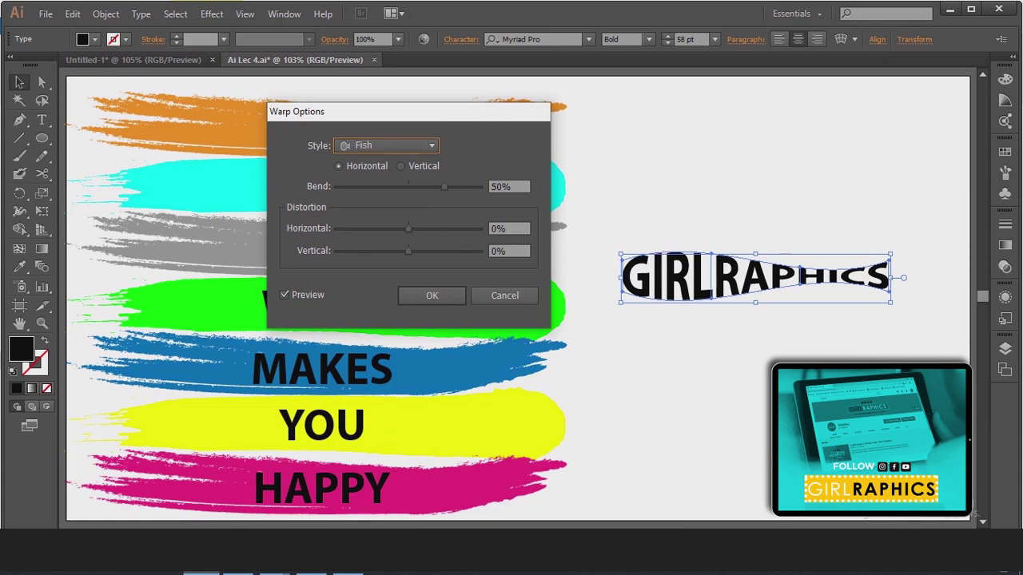
left_click(386, 144)
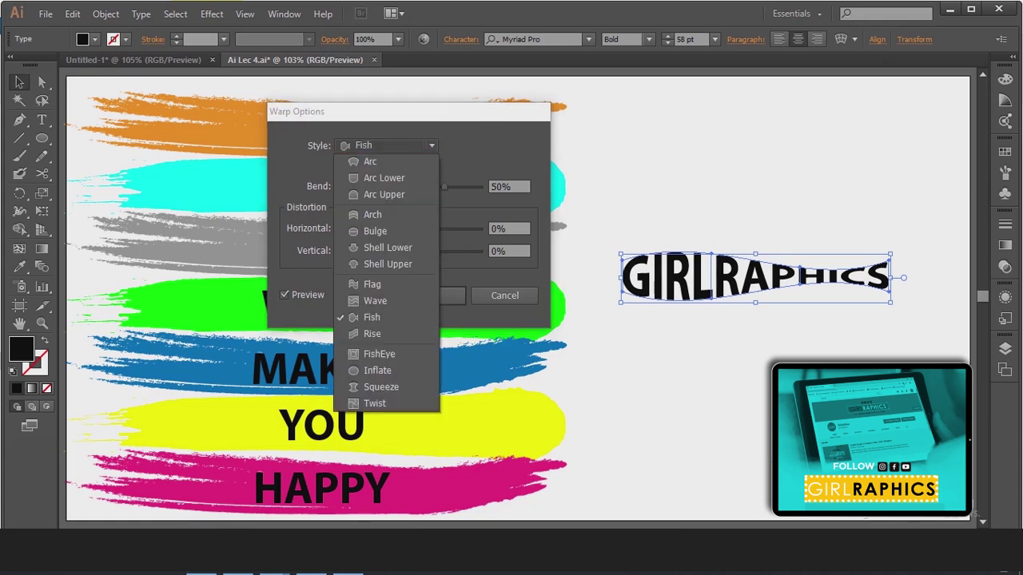
left_click(377, 369)
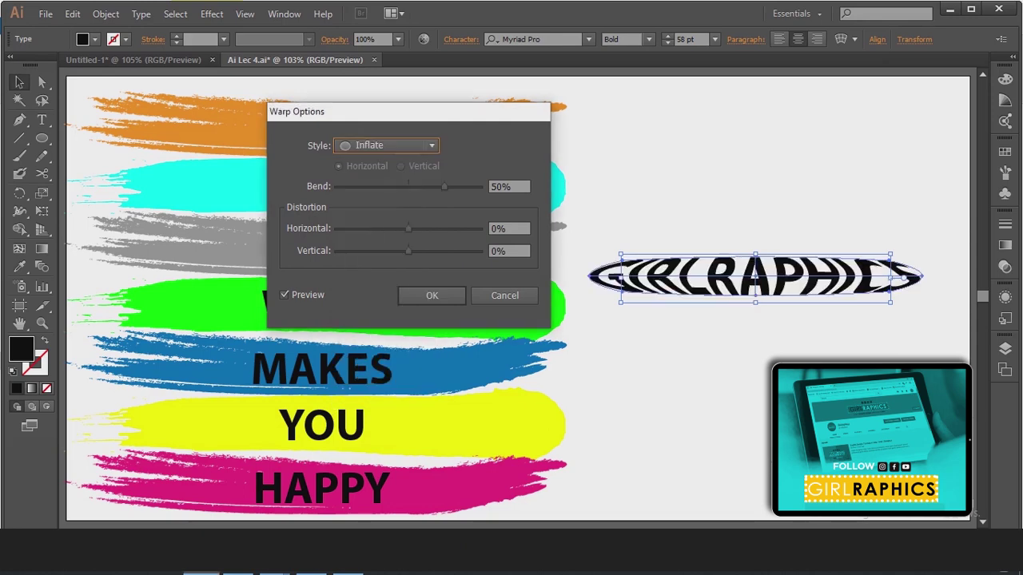
left_click(385, 144)
left_click(375, 231)
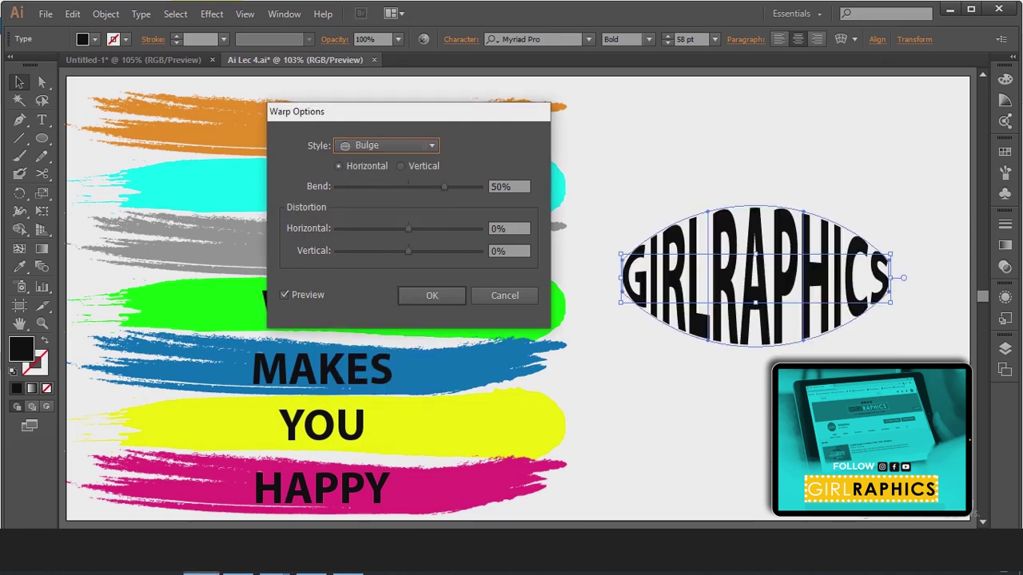
left_click(386, 144)
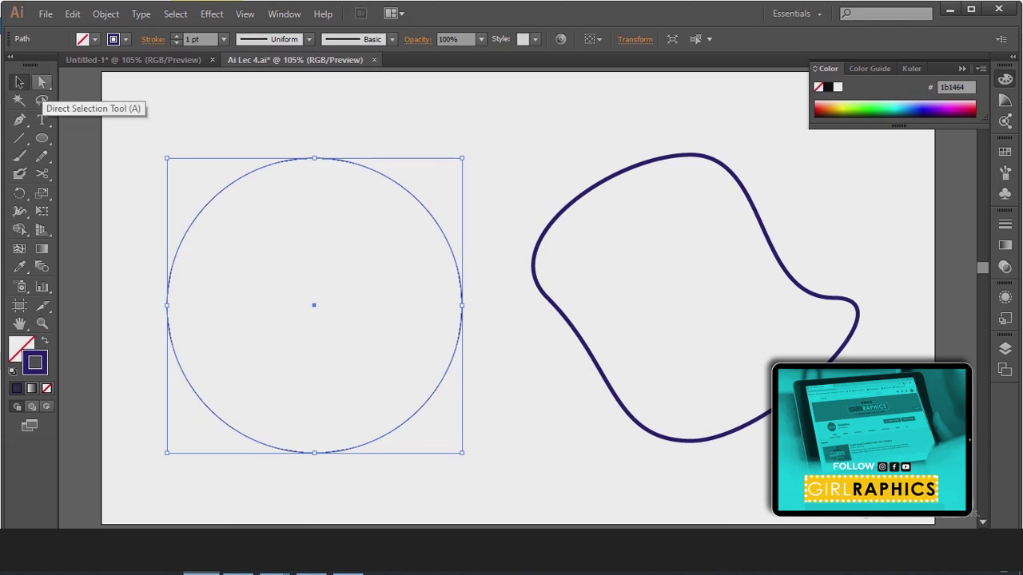
- Switch to the Direct Selection tool and deselect the circle
left_click(41, 83)
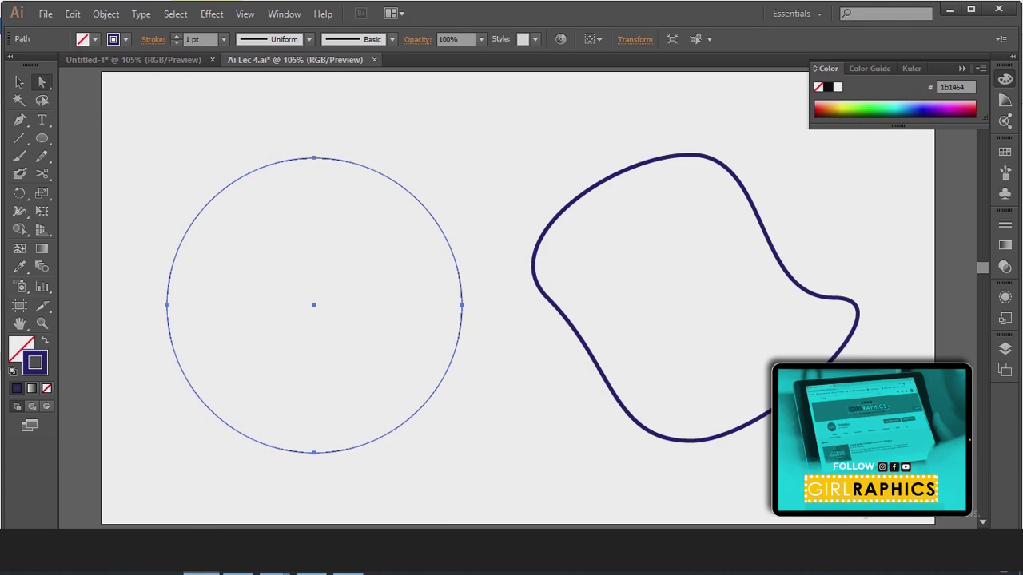
key("ctrl+shift+a")
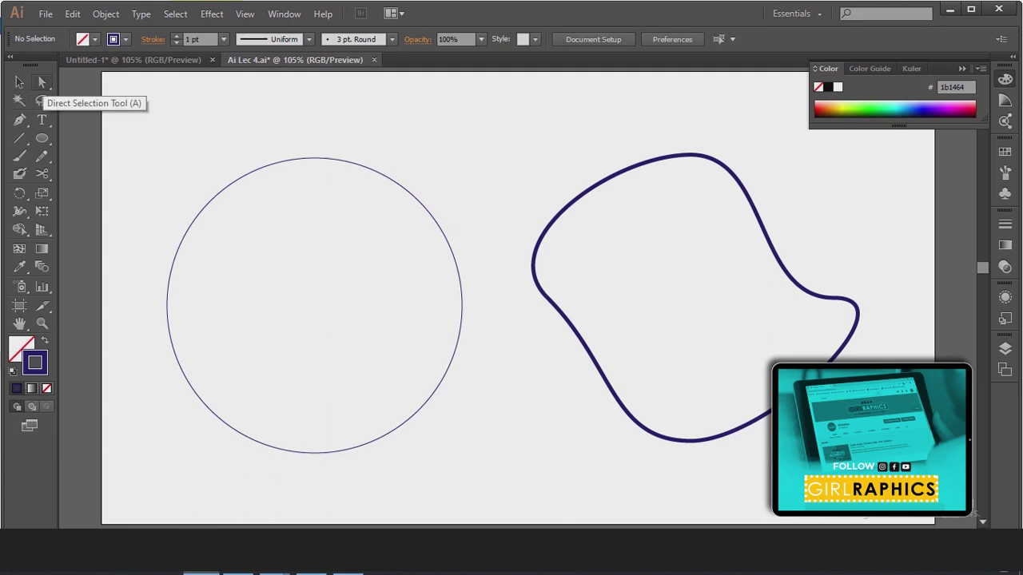
- Drag the circle's right anchor point outward to form an egg shape
left_click(548, 298)
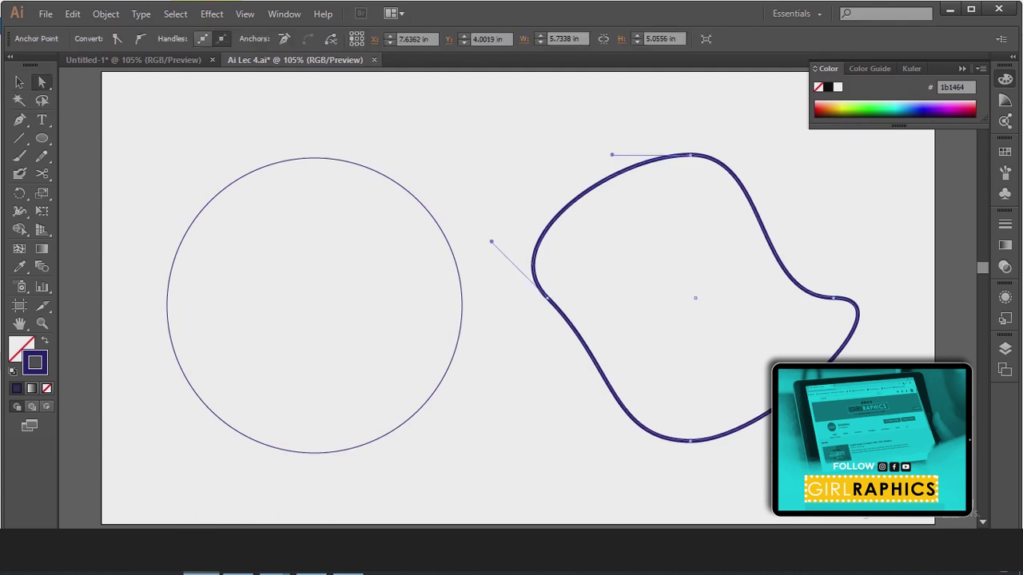
left_click(313, 157)
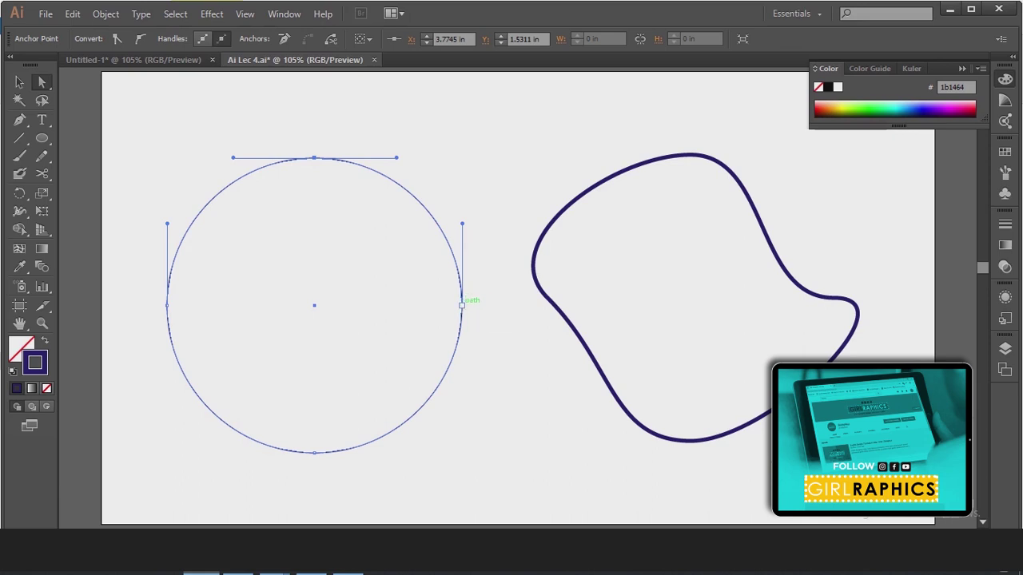
left_click(461, 305)
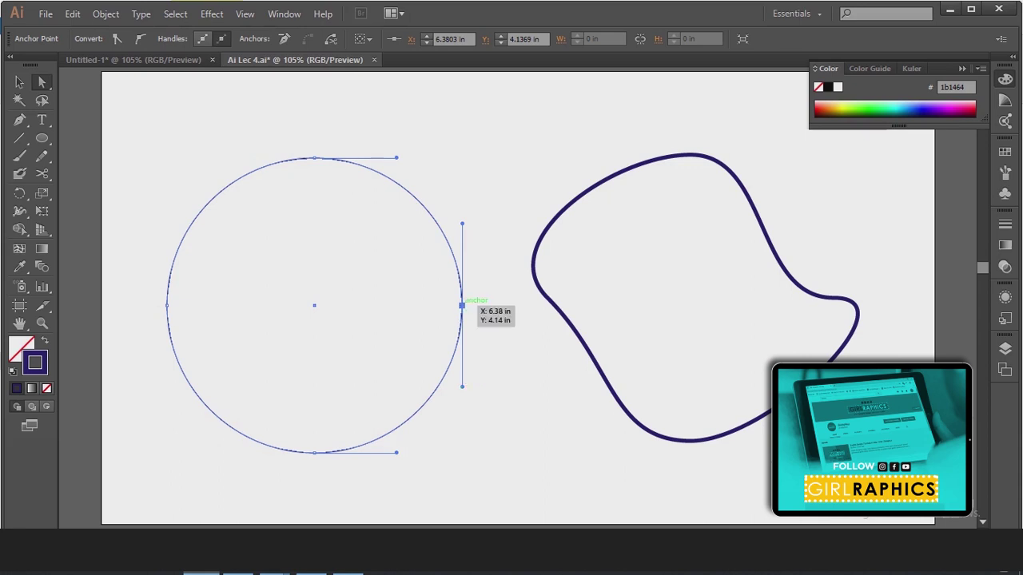
left_click_drag(462, 305, 538, 305)
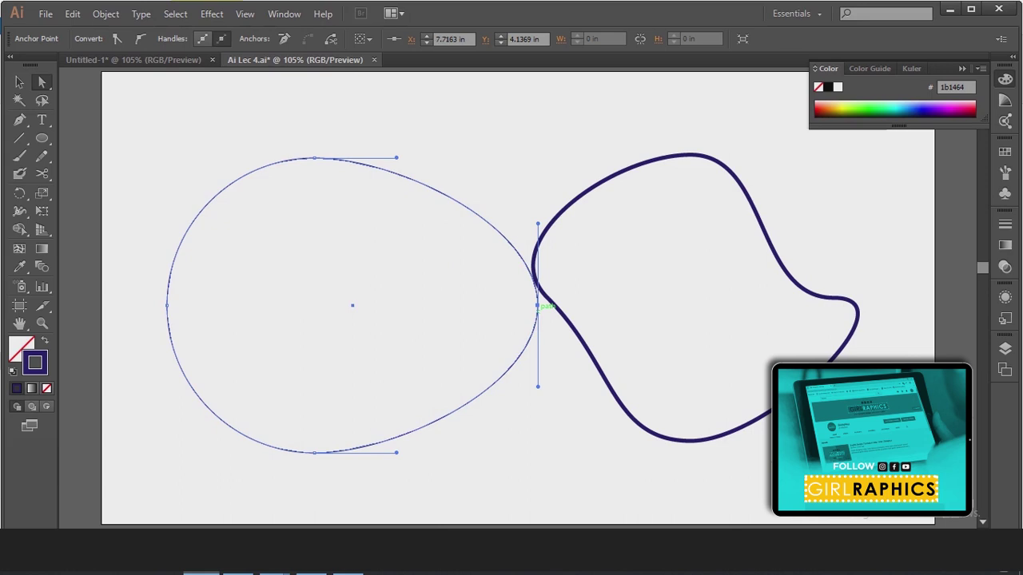
- Delete the wavy blob path, leaving only the egg shape selected
left_click(19, 81)
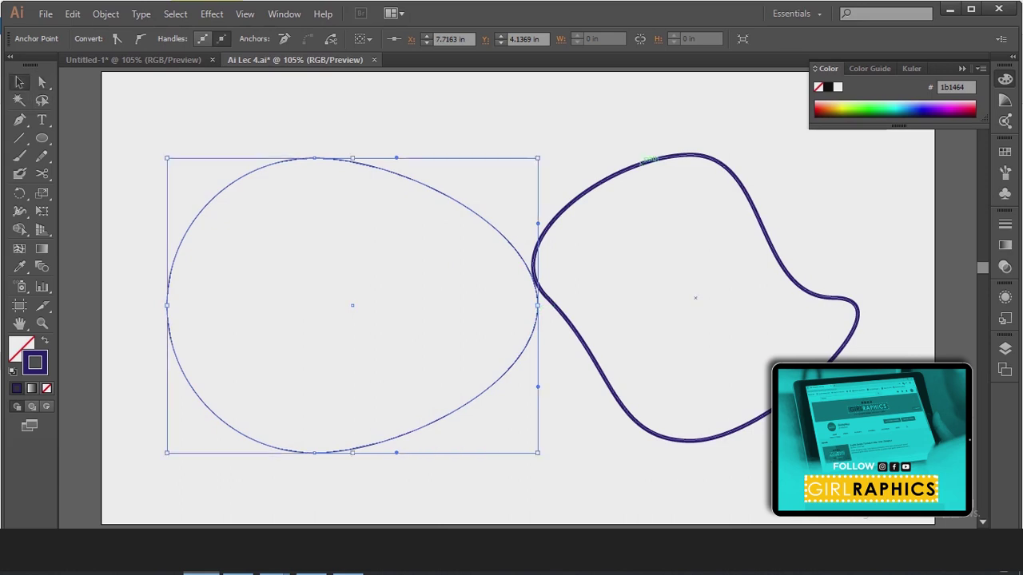
left_click(645, 161)
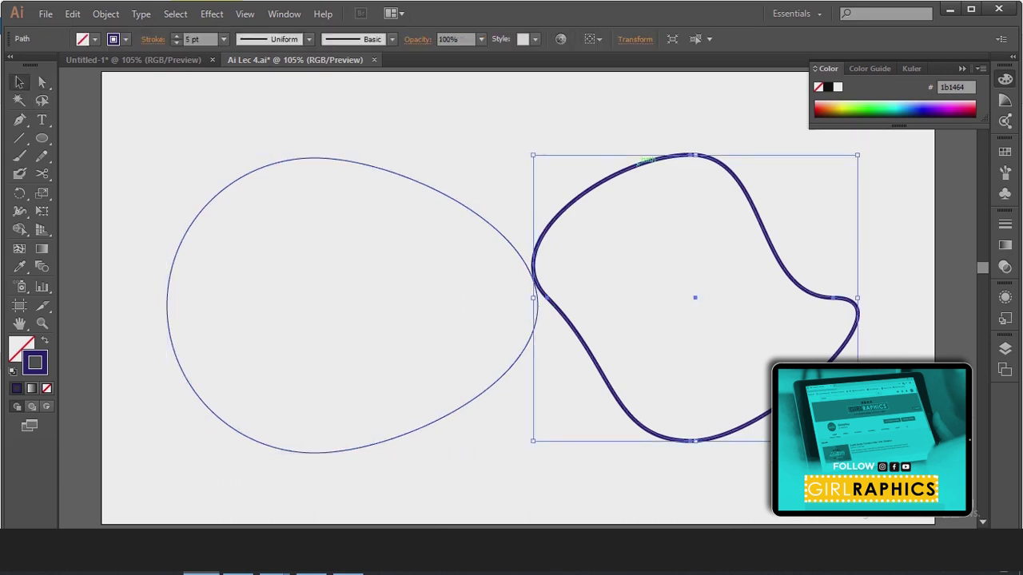
key("Delete")
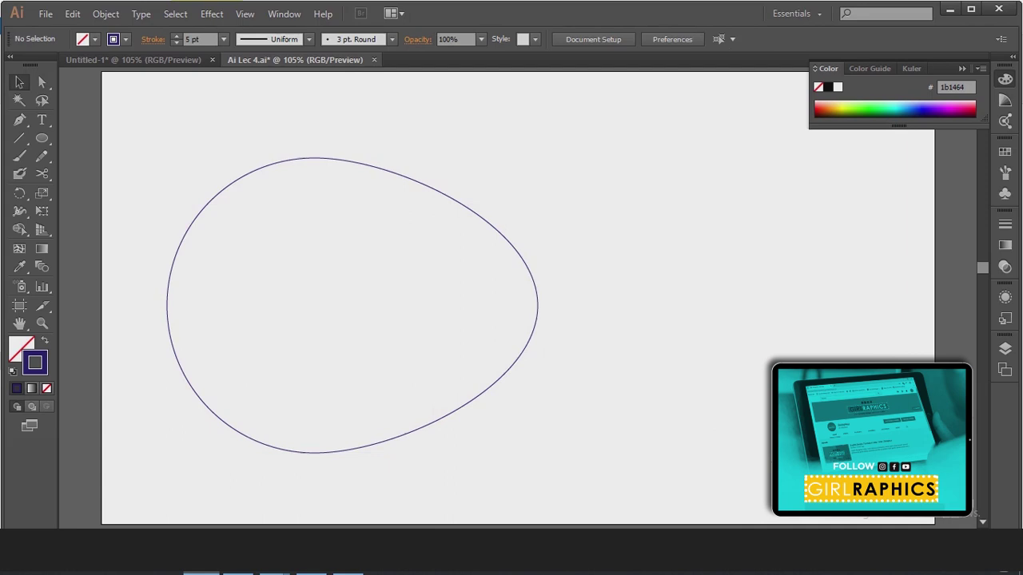
left_click(538, 295)
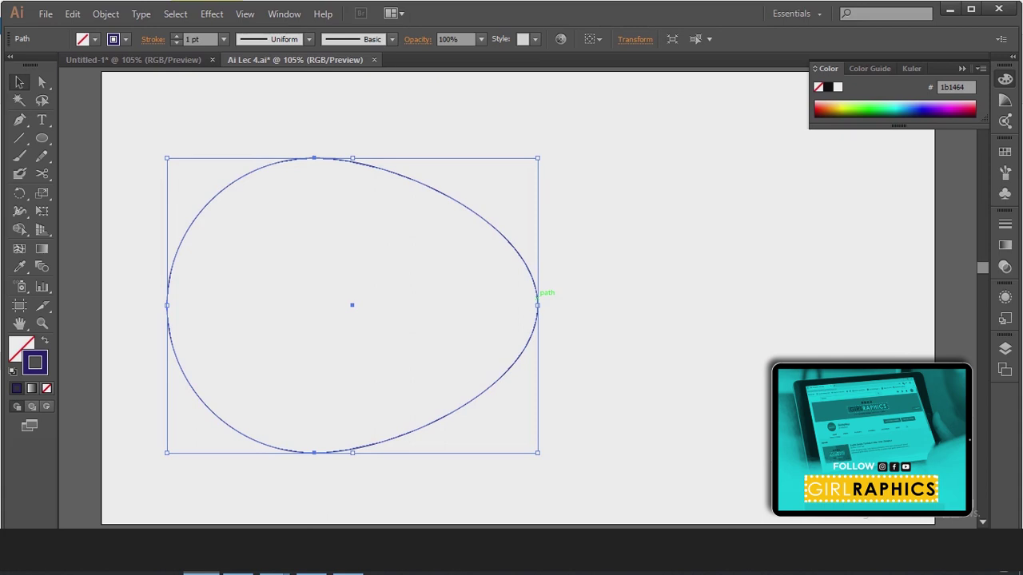
key("l")
left_click_drag(42, 137, 119, 137)
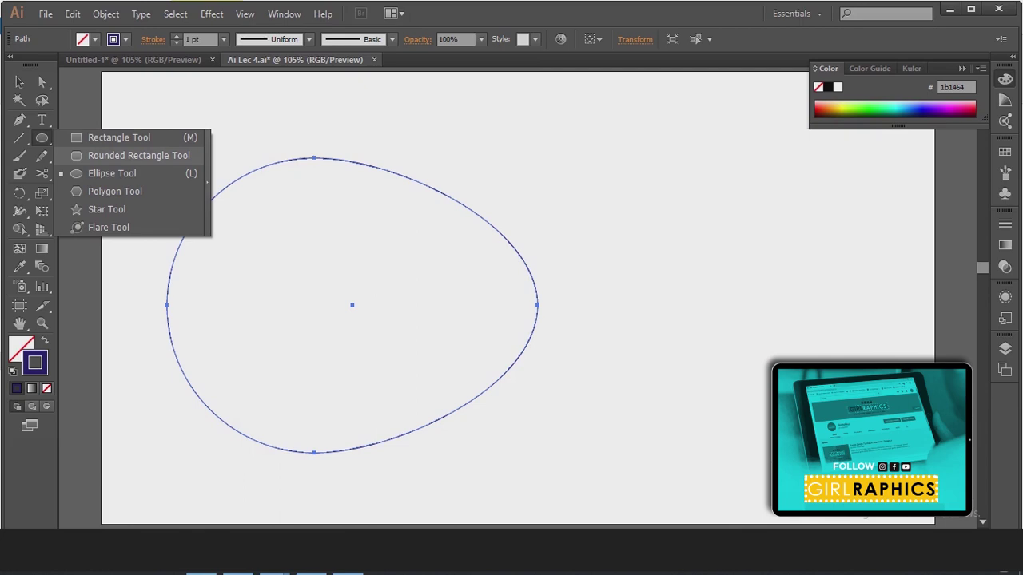
left_click(120, 138)
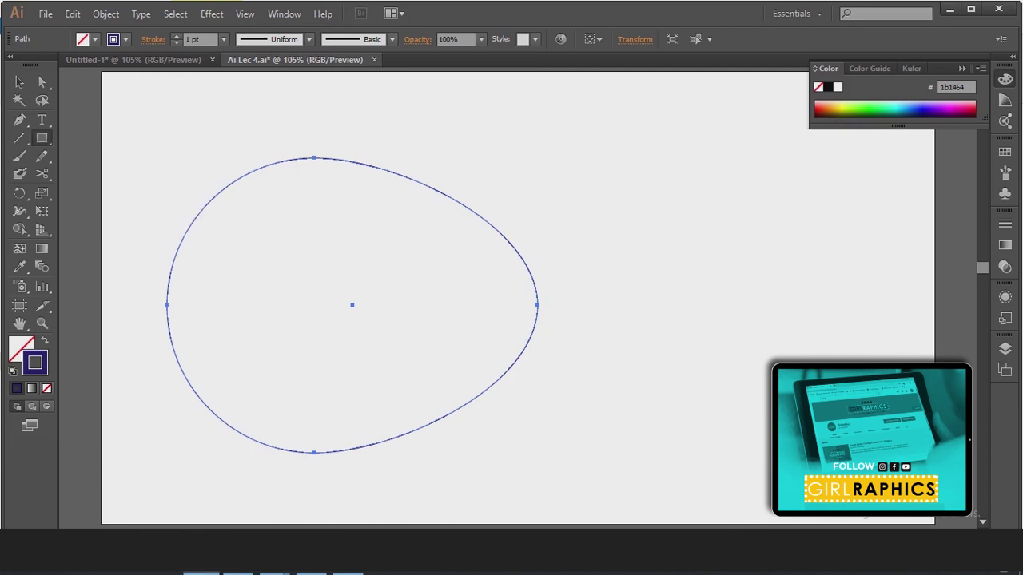
left_click_drag(602, 177, 846, 420)
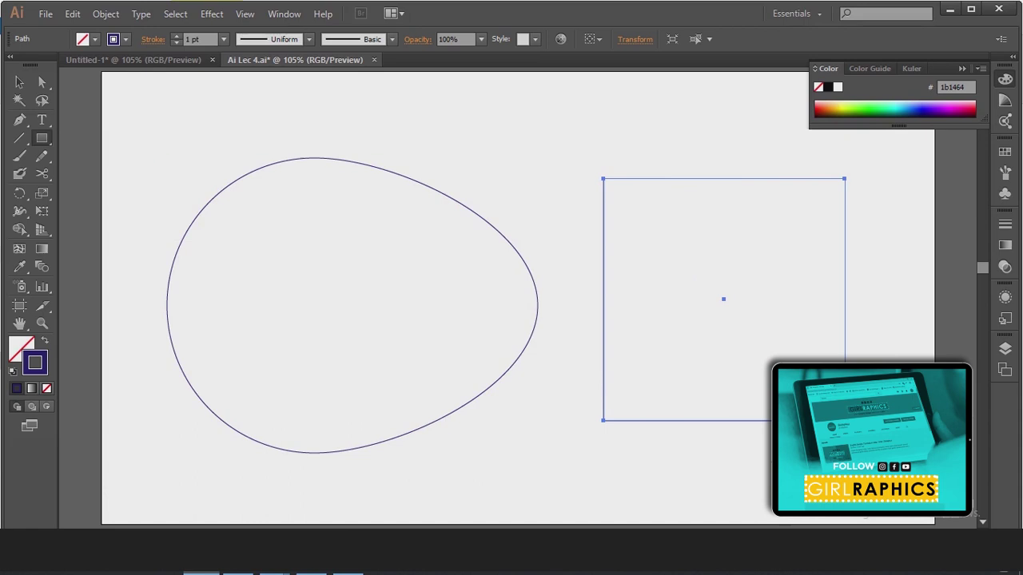
left_click(177, 36)
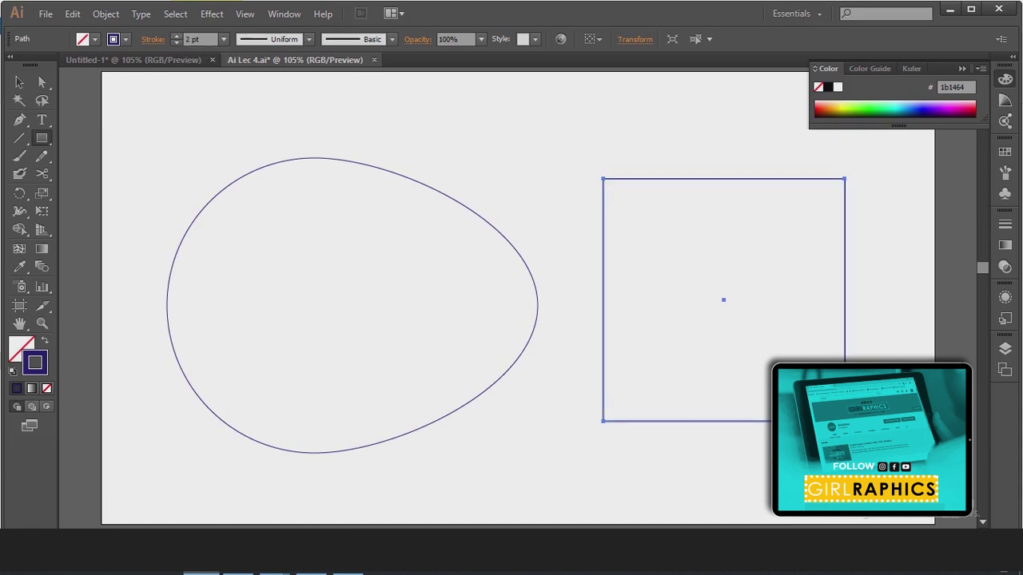
left_click(41, 82)
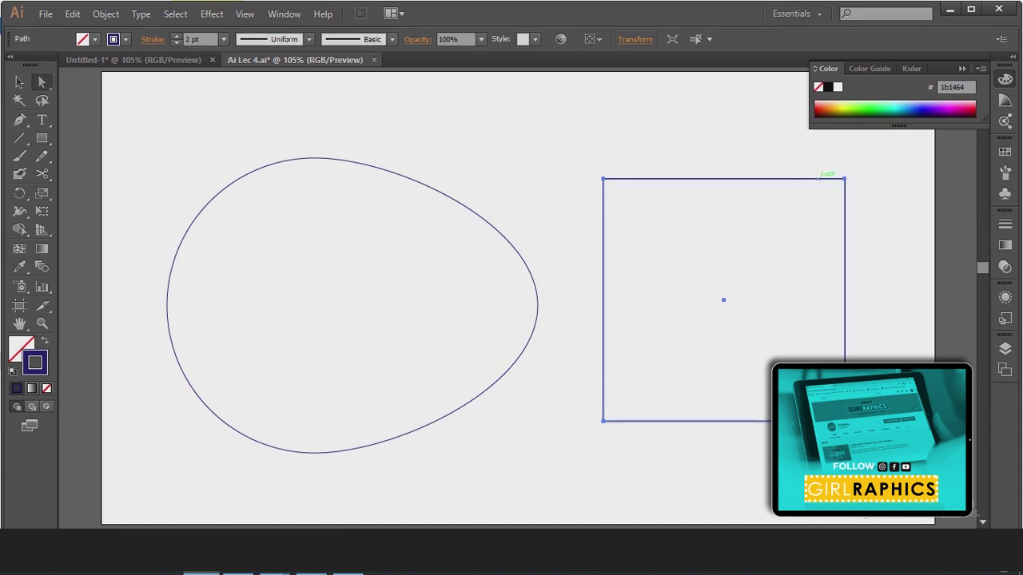
left_click(845, 179)
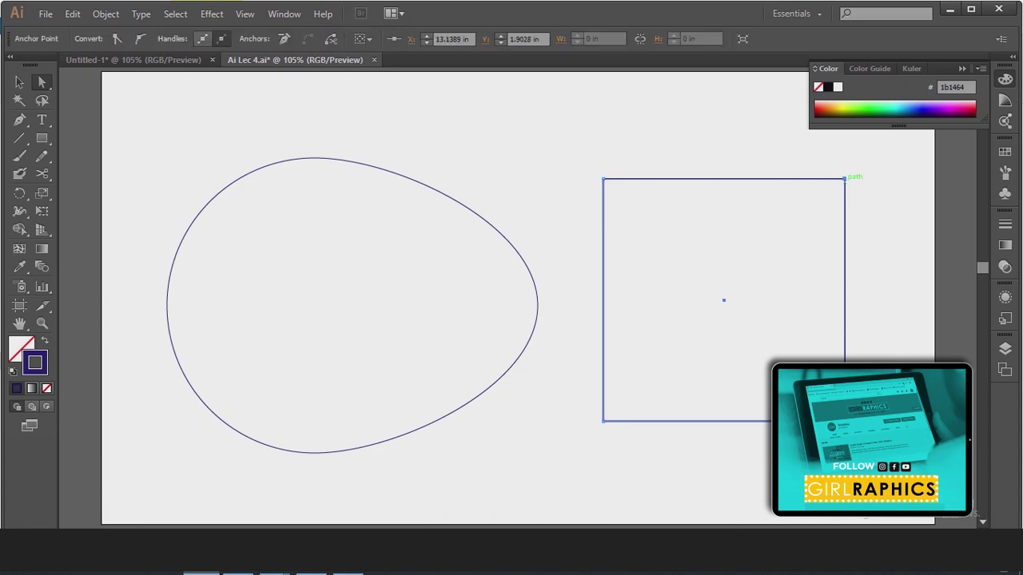
left_click_drag(844, 178, 640, 389)
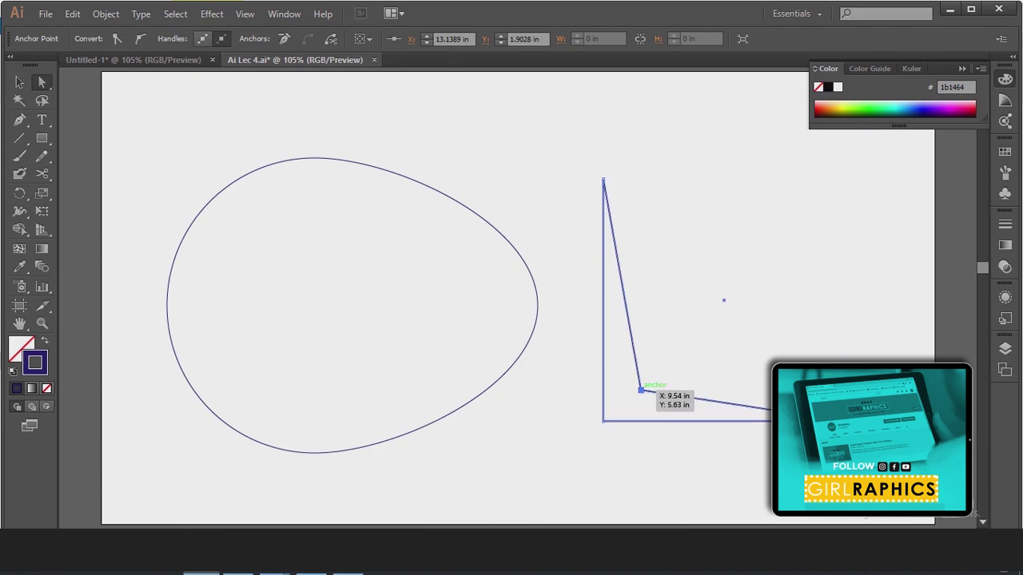
left_click(19, 82)
key("ctrl+z")
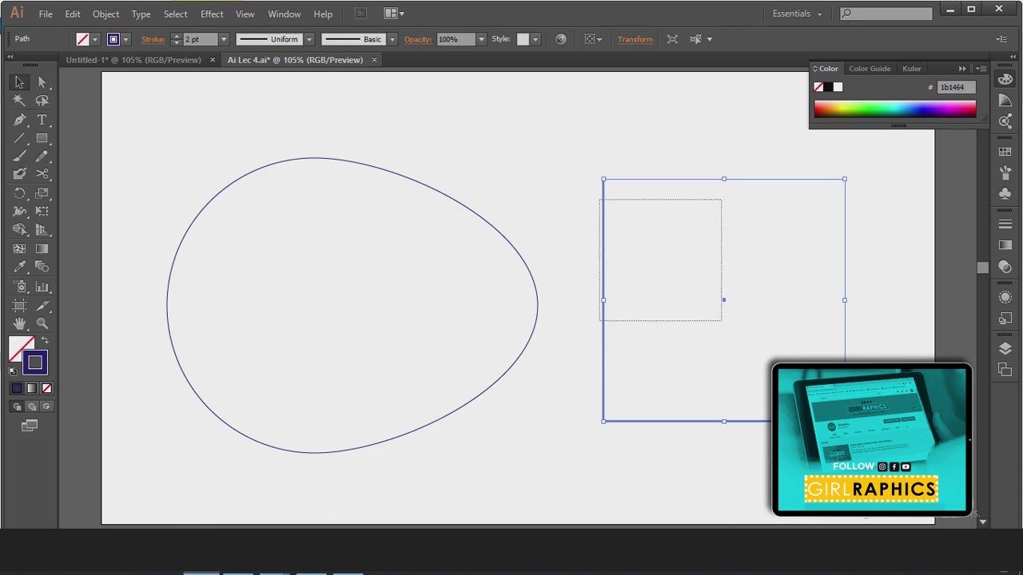
key("Delete")
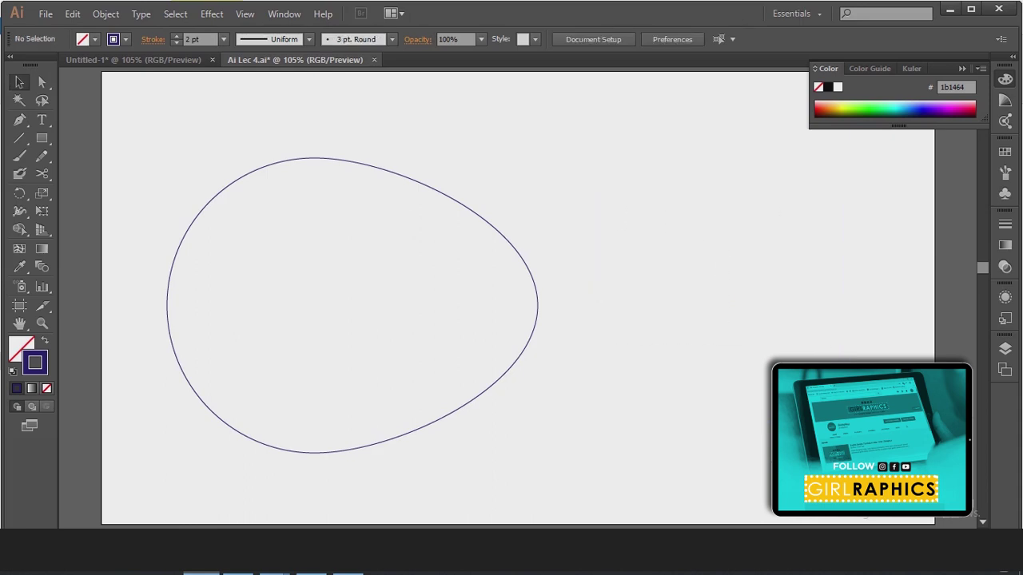
left_click(41, 156)
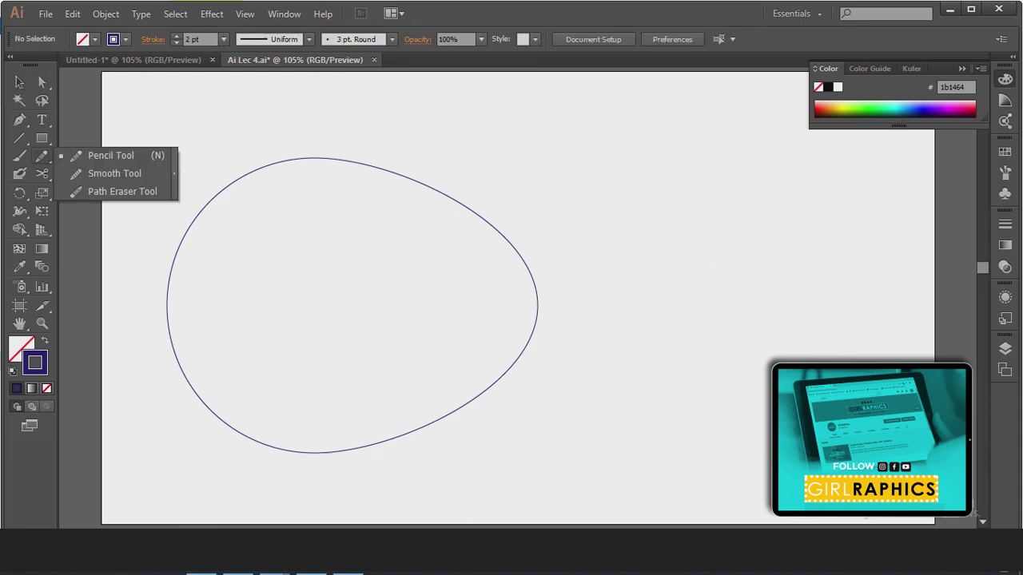
left_click(110, 155)
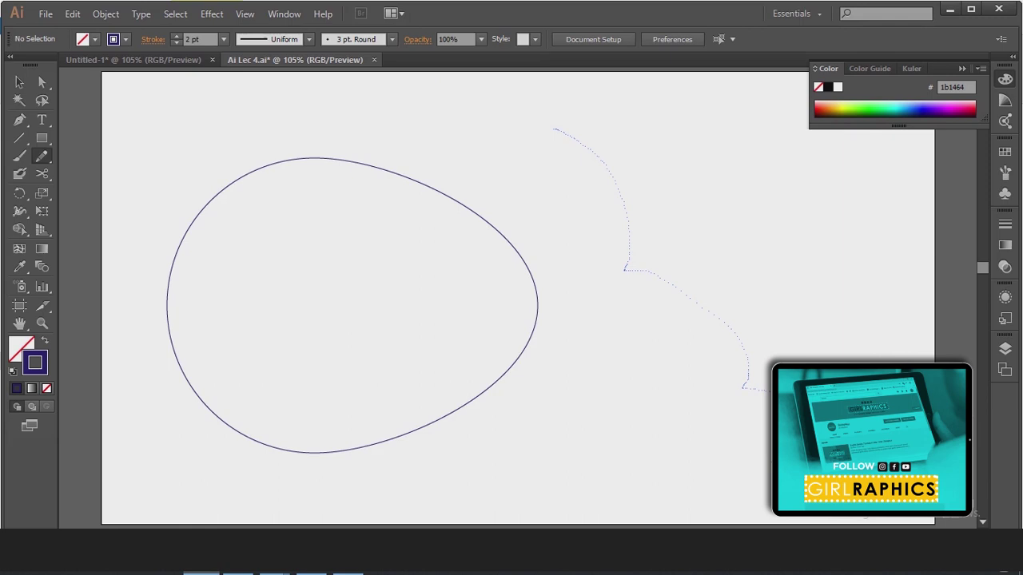
left_click_drag(694, 452, 645, 367)
left_click_drag(549, 241, 470, 152)
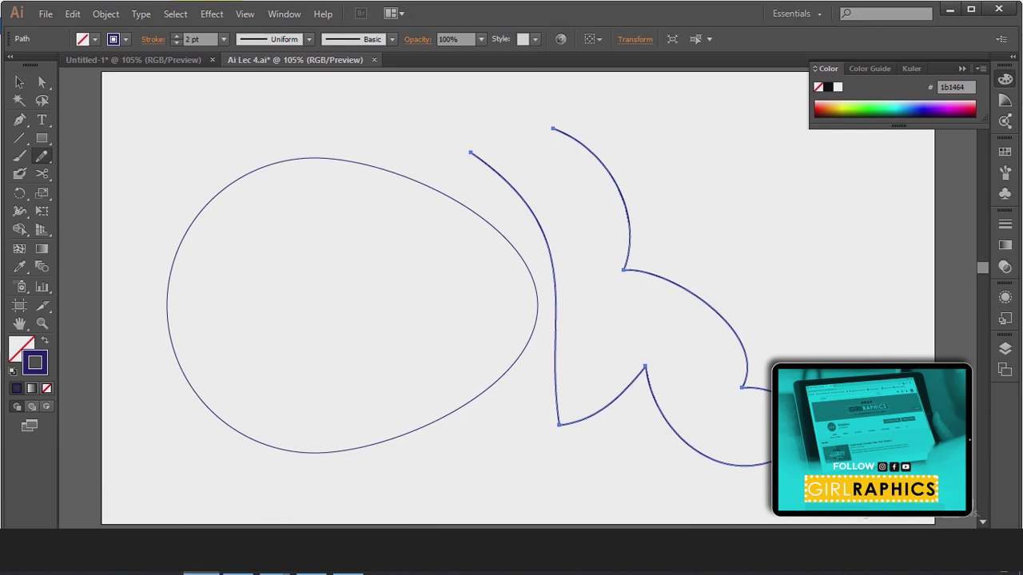
left_click(42, 82)
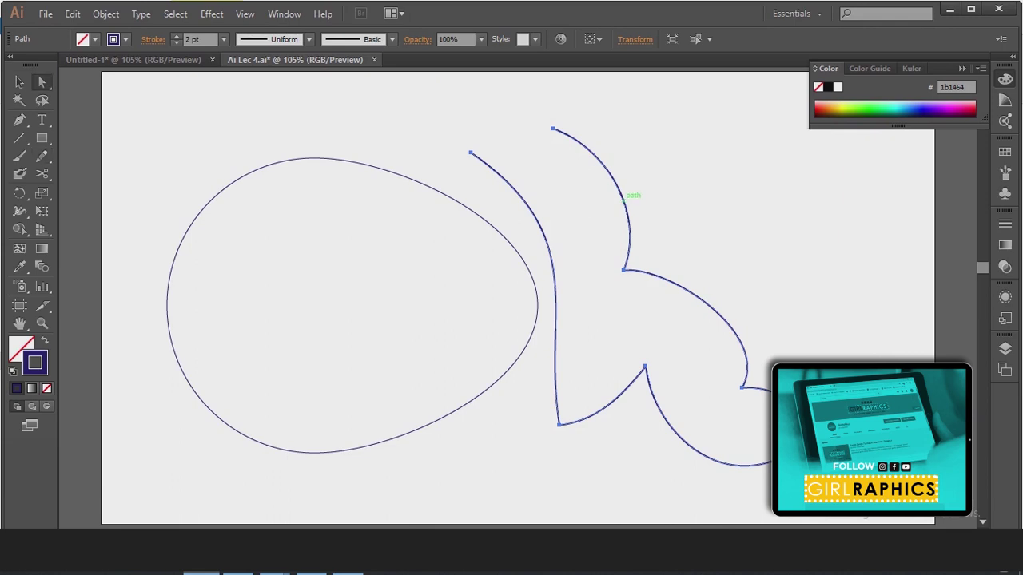
left_click(624, 270)
left_click(624, 270)
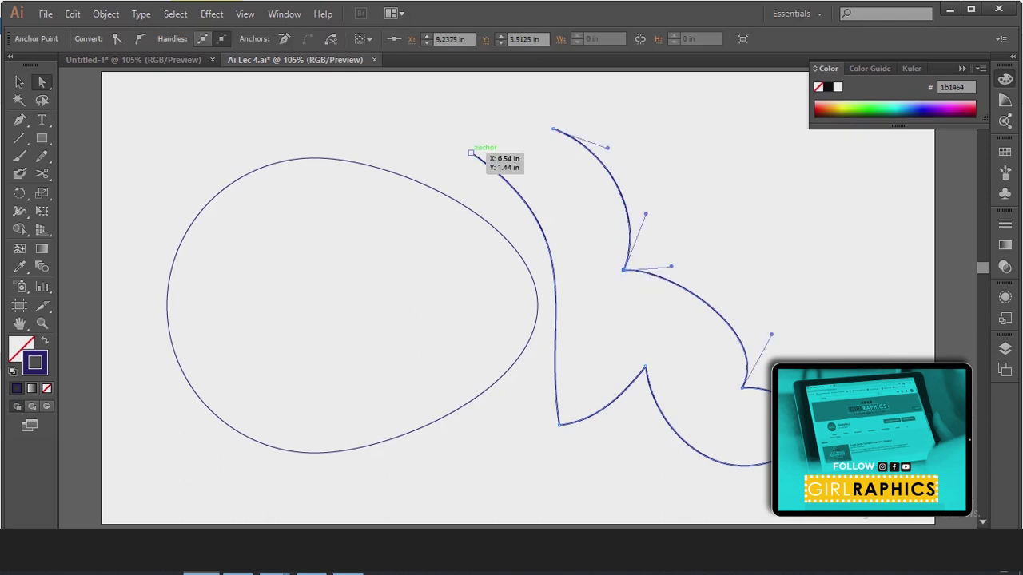
left_click(471, 153)
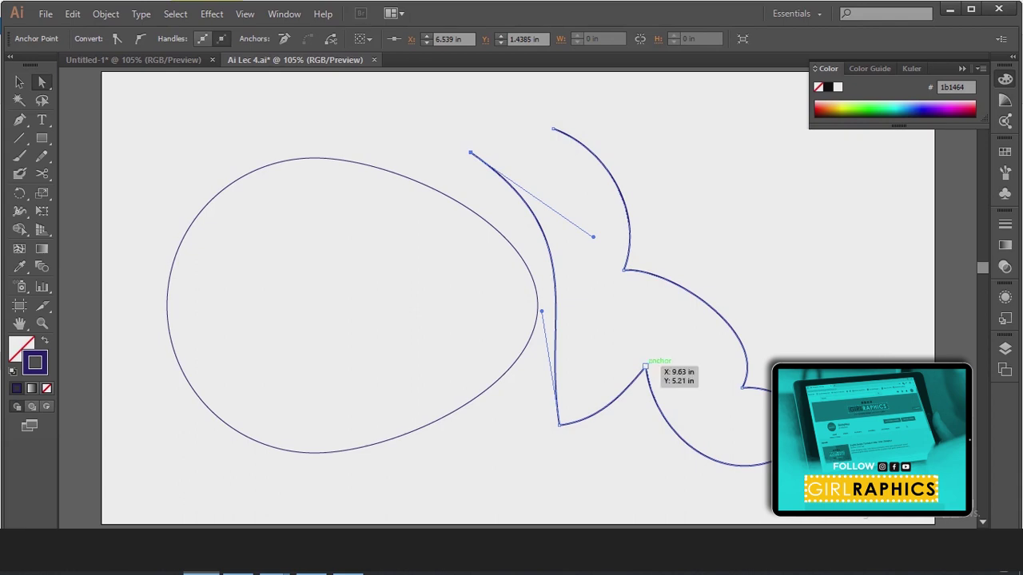
left_click(645, 367)
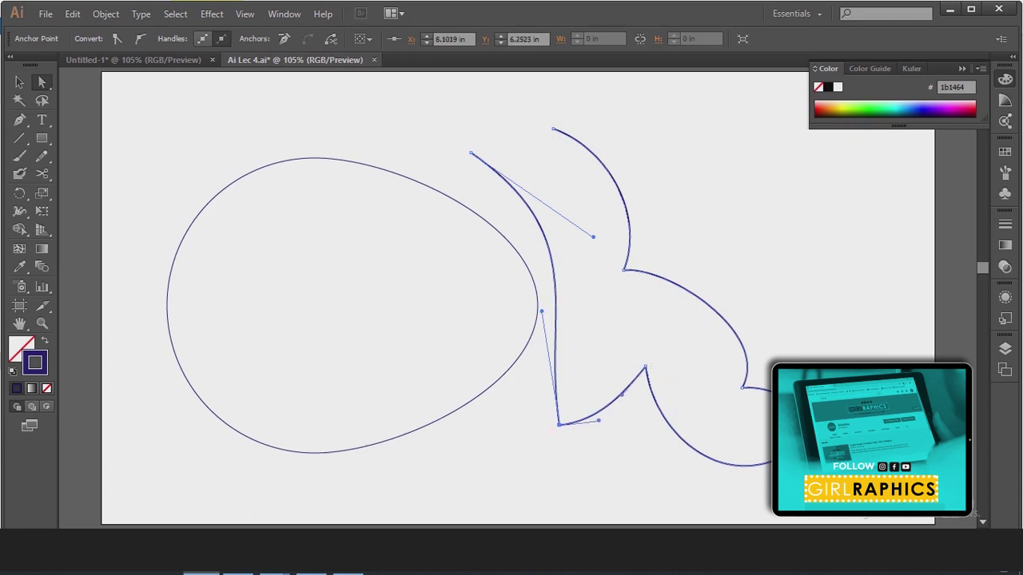
key("ctrl+shift+a")
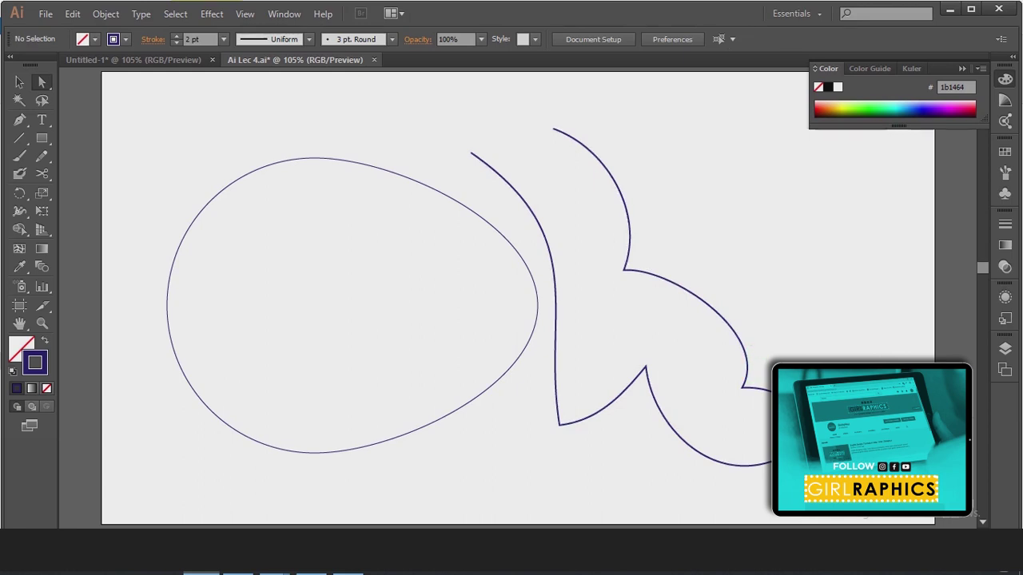
left_click(742, 388)
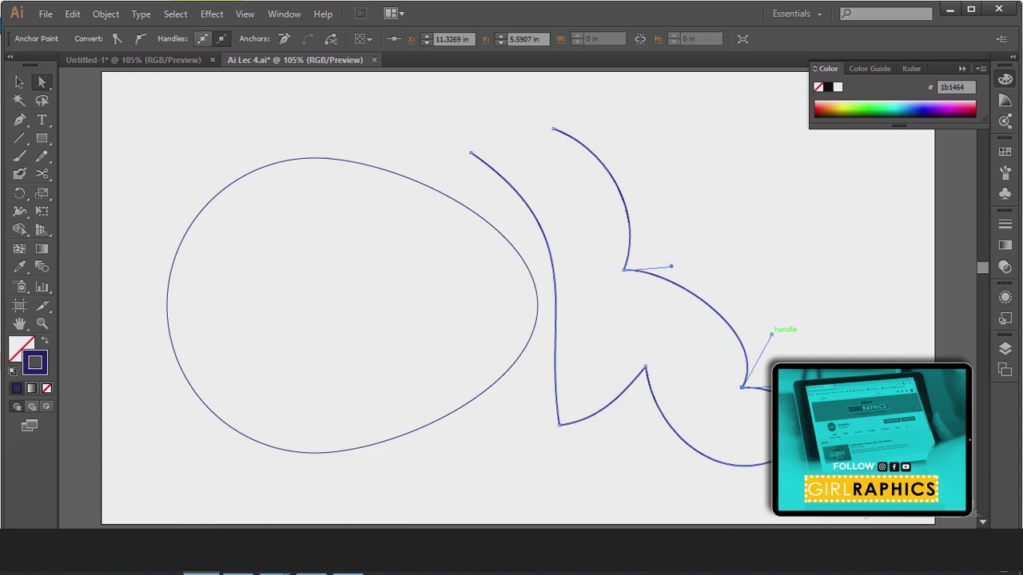
- Drag direction handles to reshape the path's right curve, lower curve and upper left stroke
left_click_drag(771, 334, 790, 263)
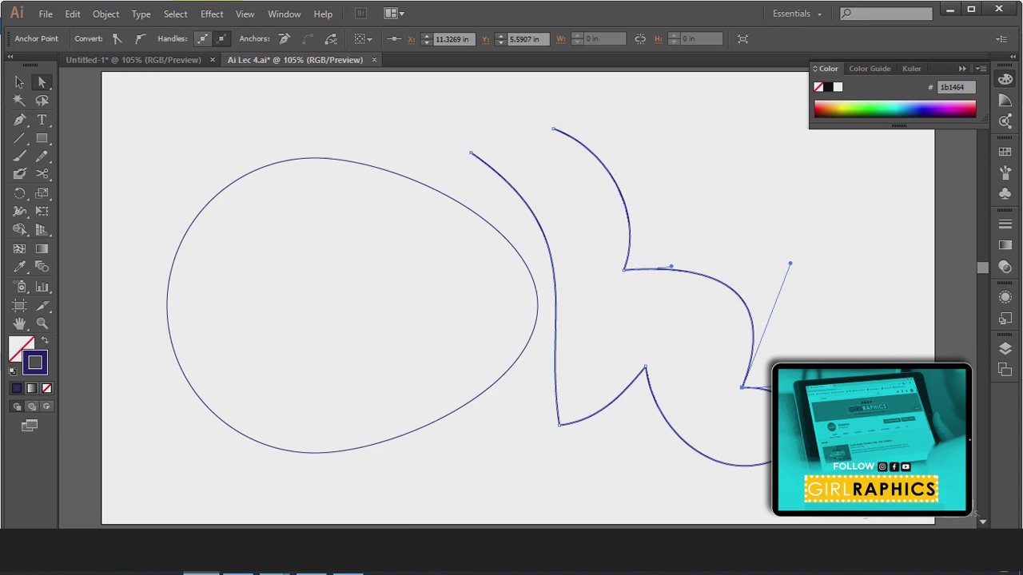
left_click(646, 368)
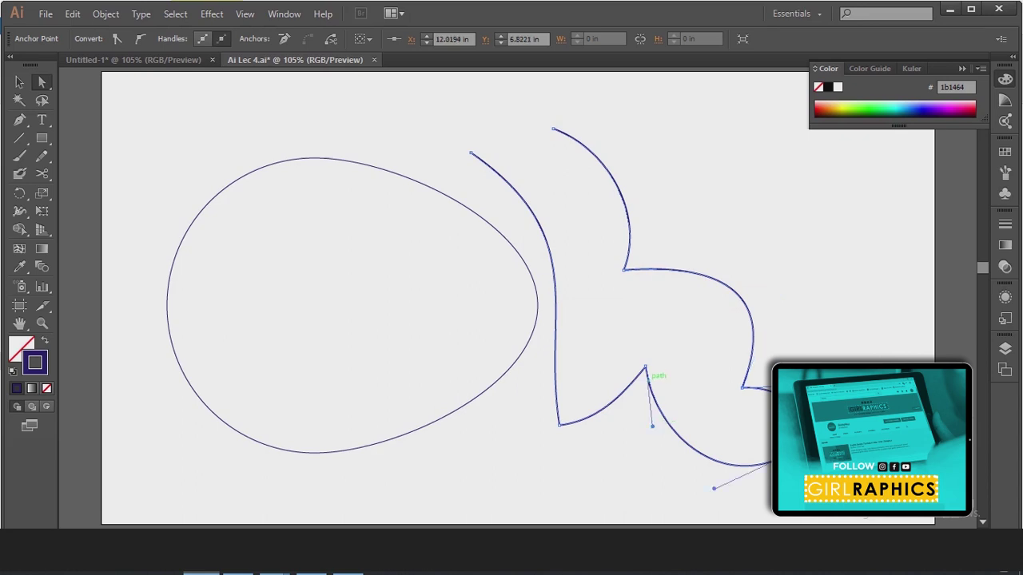
left_click(559, 424)
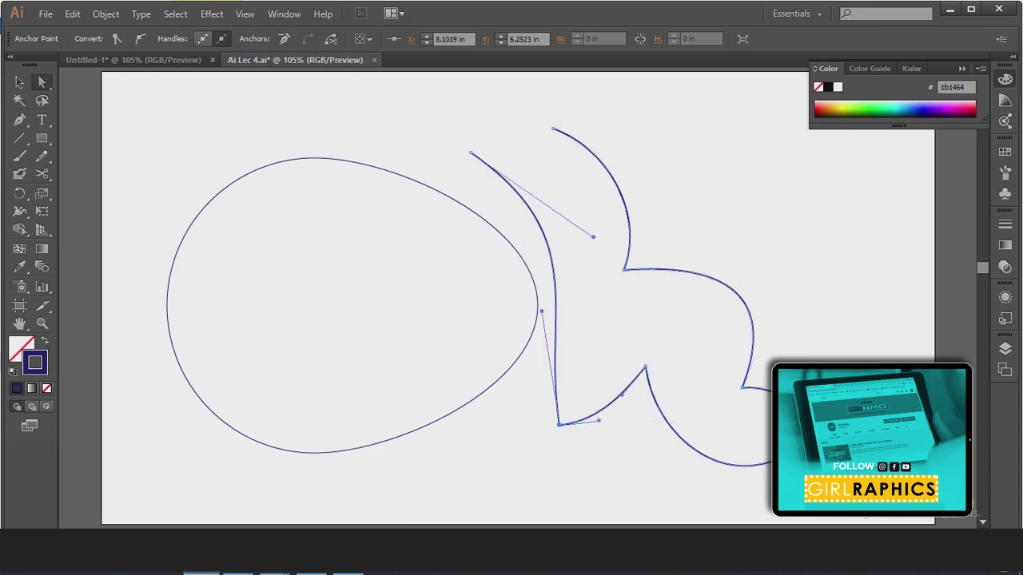
left_click_drag(621, 394, 630, 432)
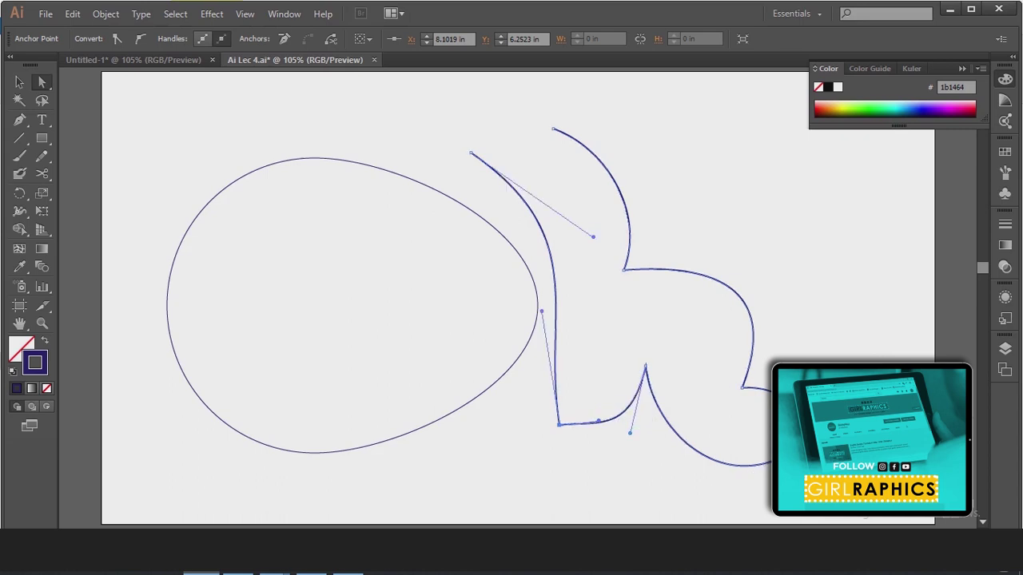
left_click_drag(592, 236, 602, 217)
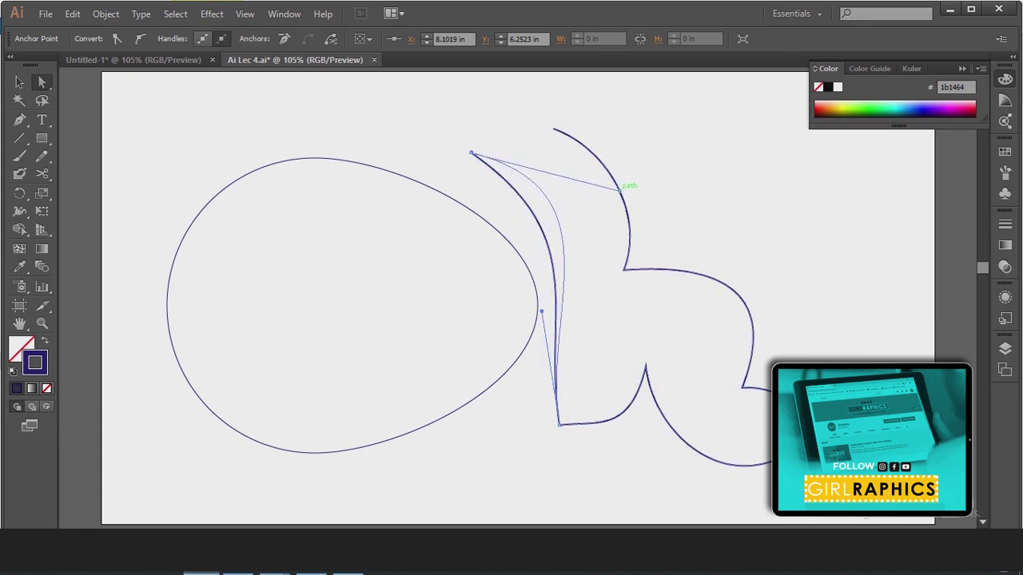
left_click_drag(621, 190, 617, 186)
- Bow the left stroke's lower curve outward and deselect the path
left_click(645, 368)
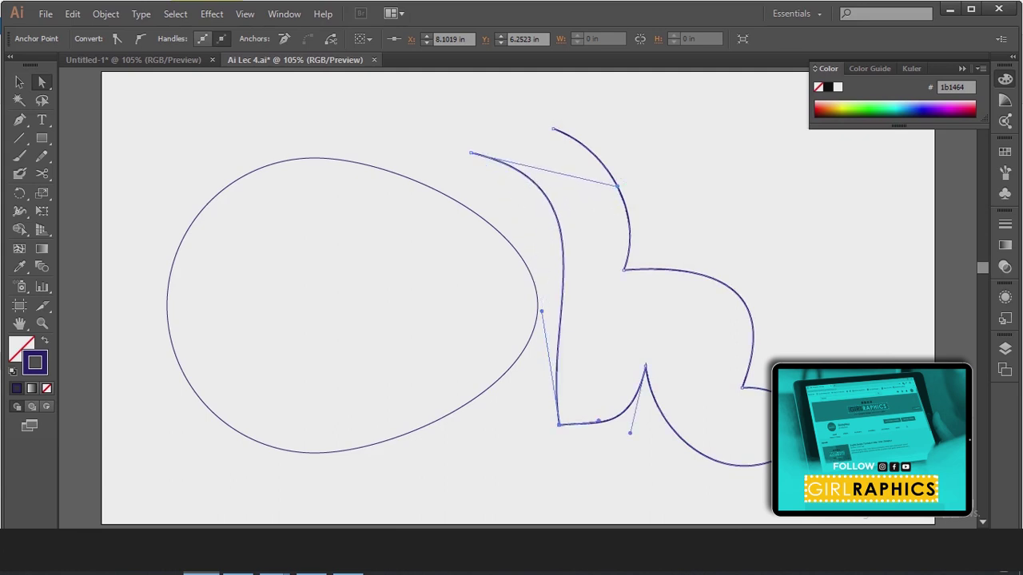
left_click_drag(541, 311, 576, 365)
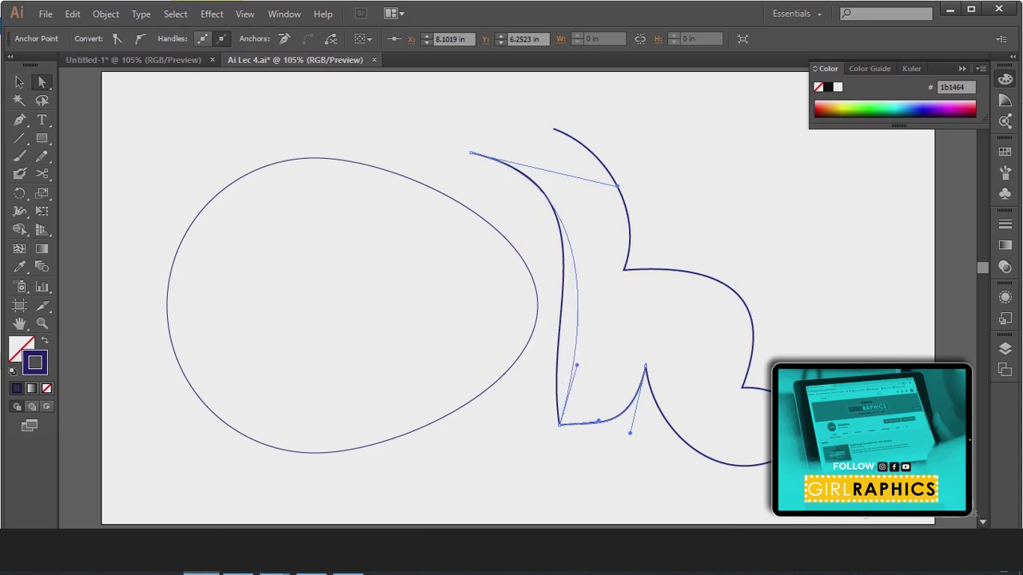
left_click_drag(576, 365, 595, 377)
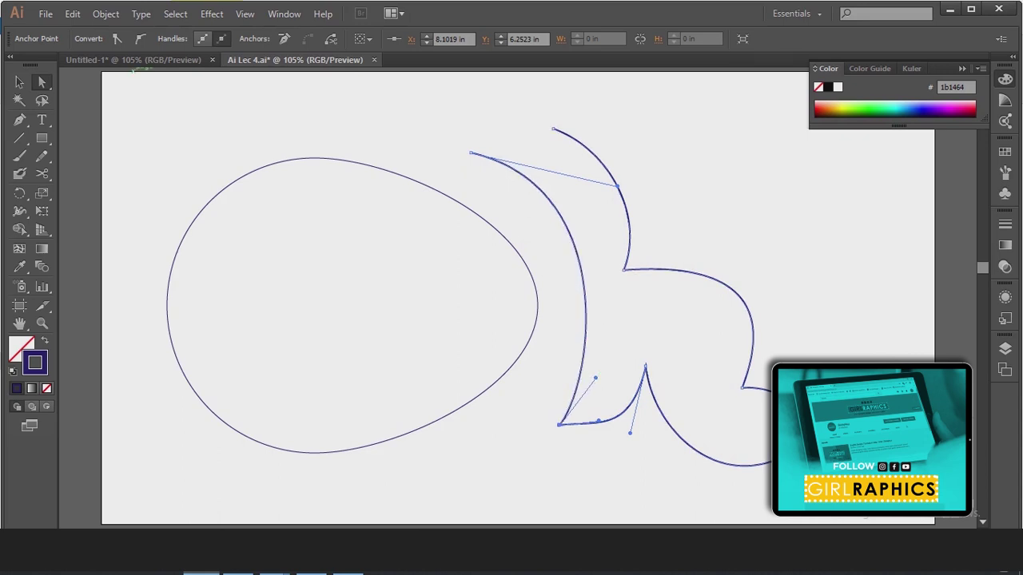
key("v")
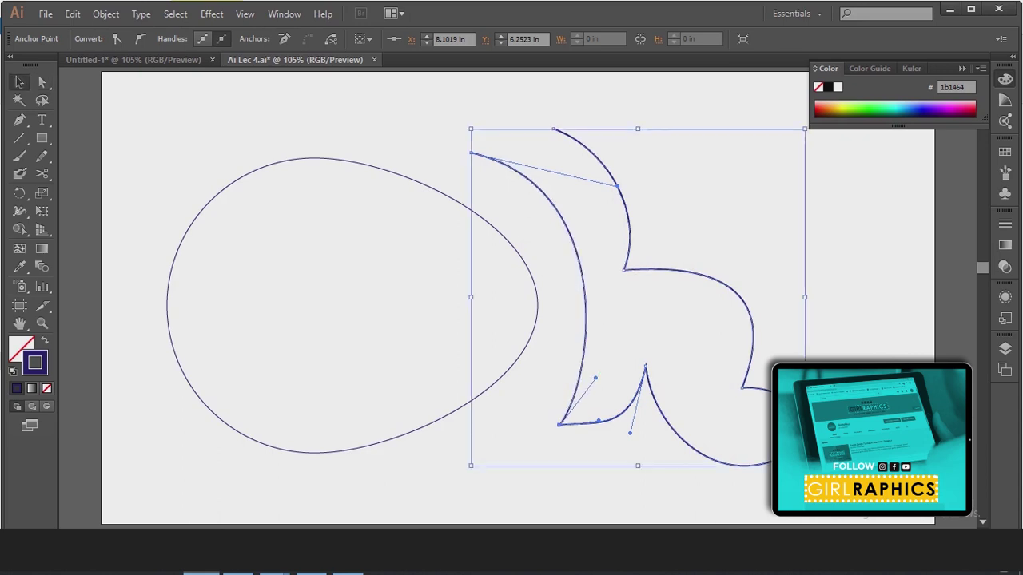
key("ctrl+shift+a")
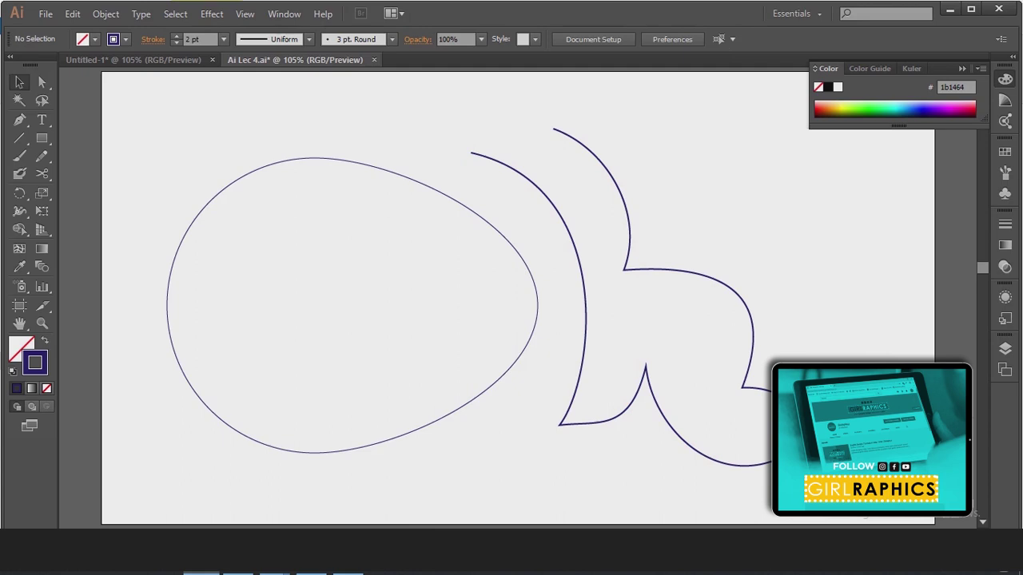
left_click(42, 81)
- Clear the artboard and draw a large near-square rectangle
key("ctrl+z")
key("ctrl+z")
key("ctrl+z")
key("ctrl+z")
key("ctrl+z")
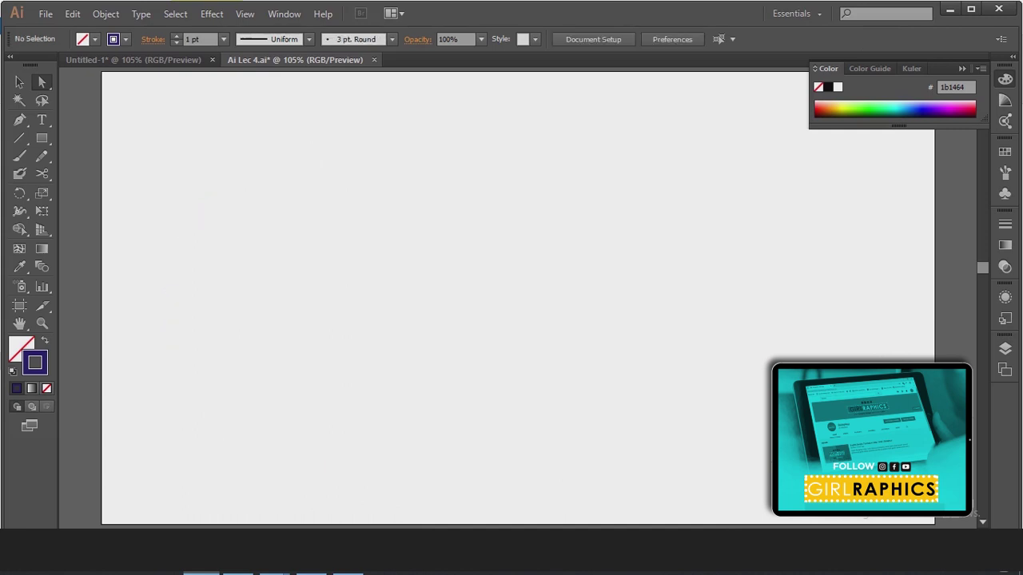
left_click(42, 139)
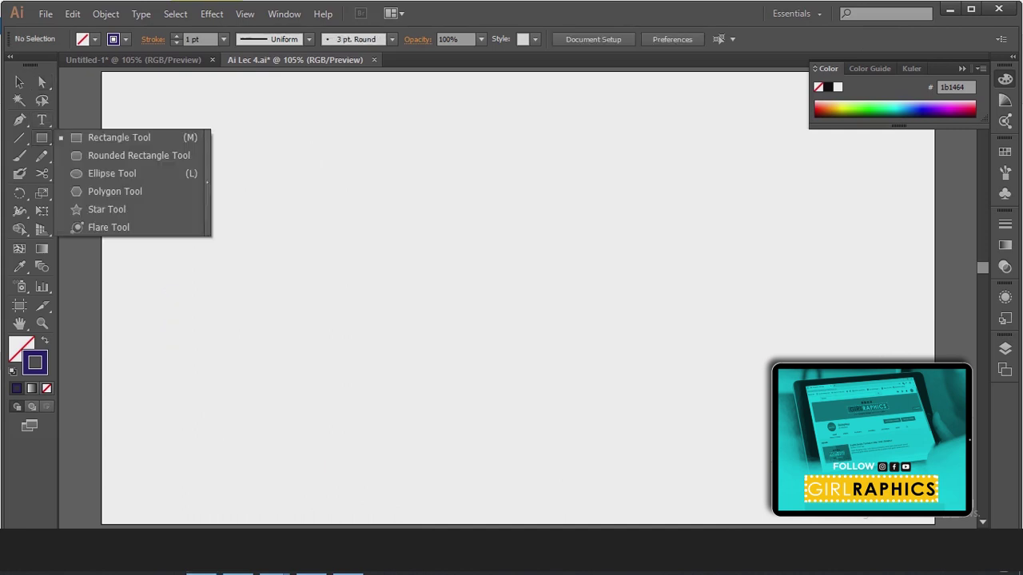
left_click(120, 137)
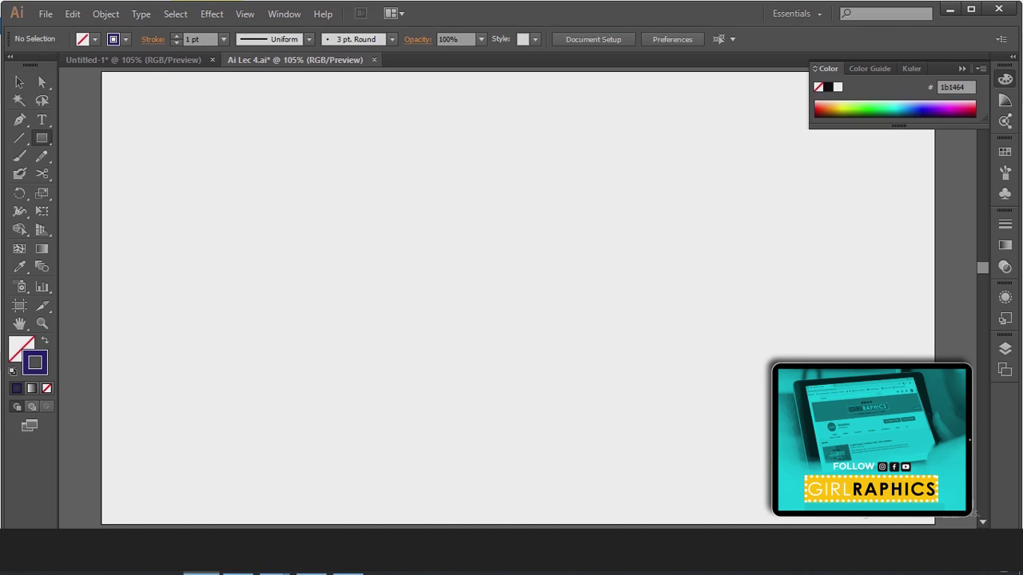
left_click_drag(389, 146, 555, 271)
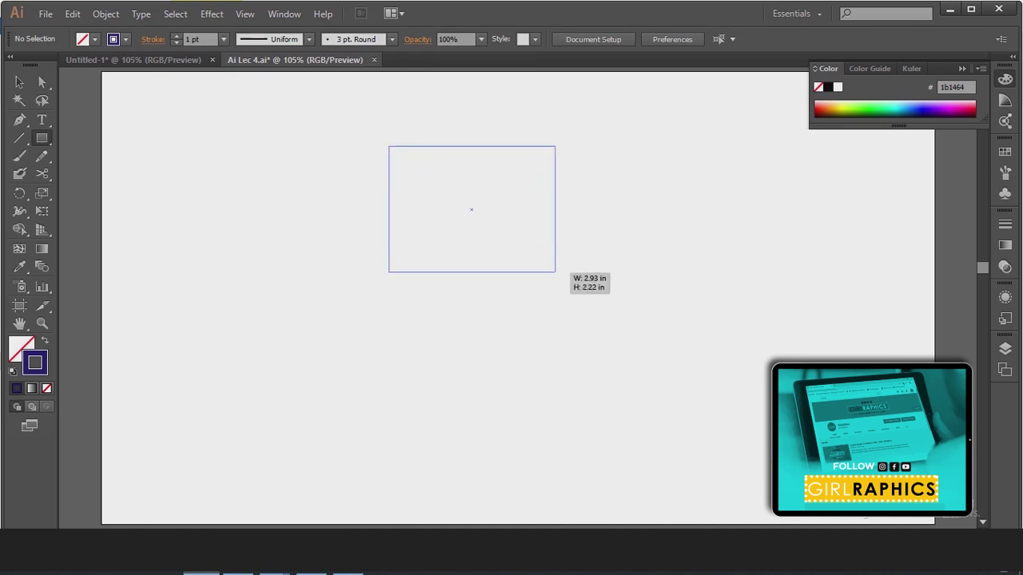
left_click_drag(555, 272, 658, 415)
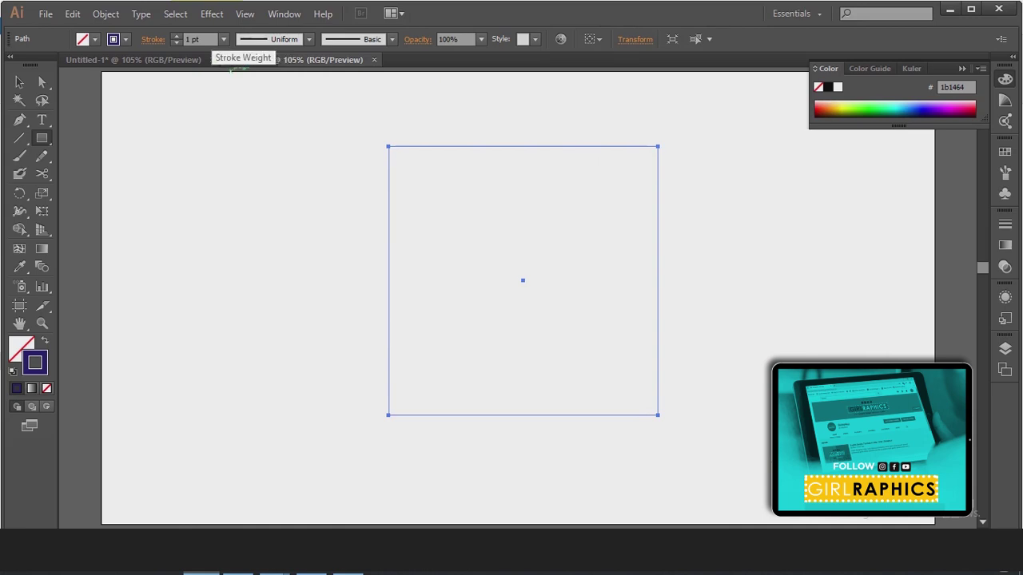
- Give the rectangle a 3 pt outline and select its top-right corner anchor
left_click(177, 35)
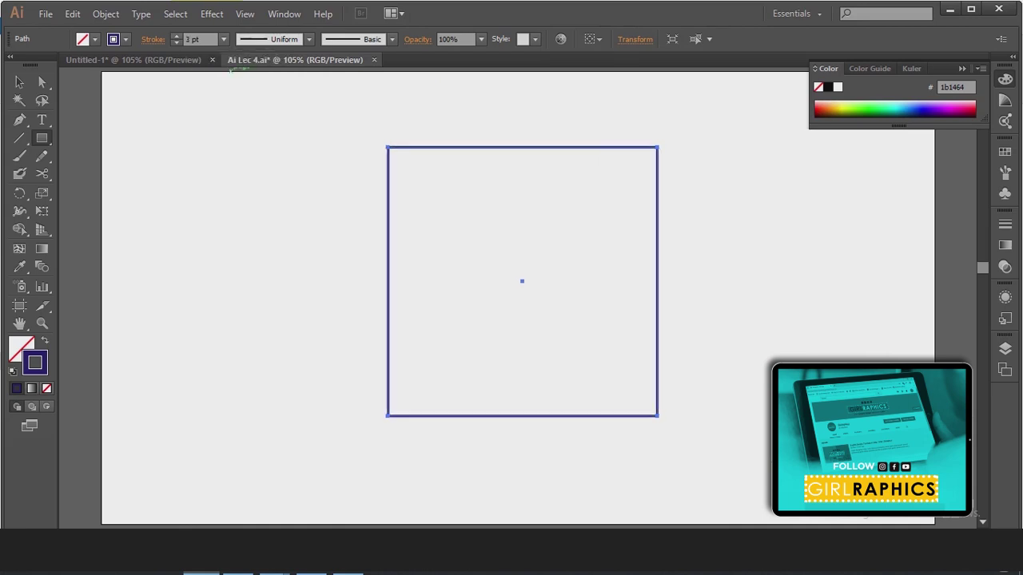
left_click(42, 83)
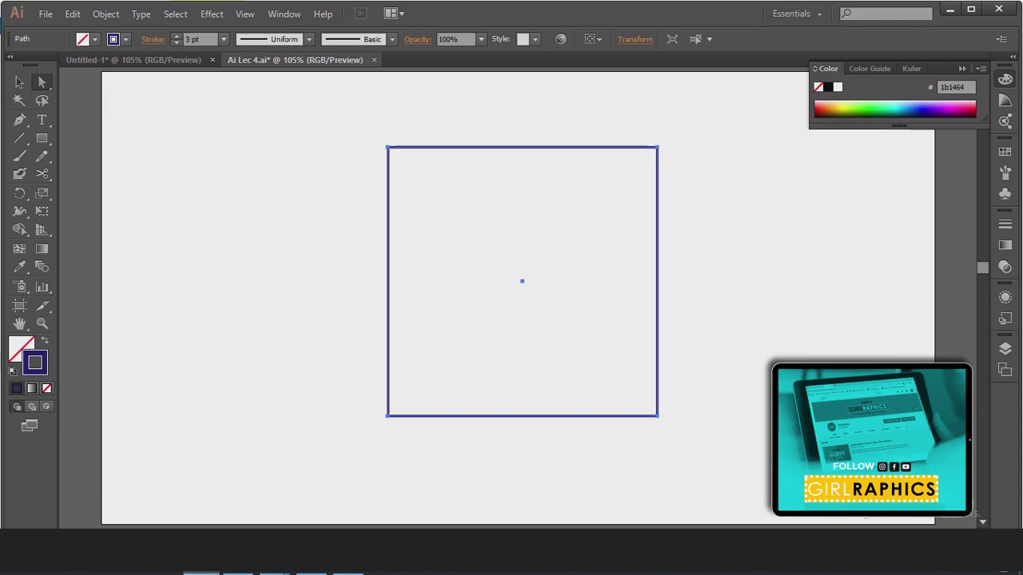
left_click(657, 147)
- Delete the top-right corner anchor and swap fill and stroke for a solid indigo triangle
left_click(657, 147)
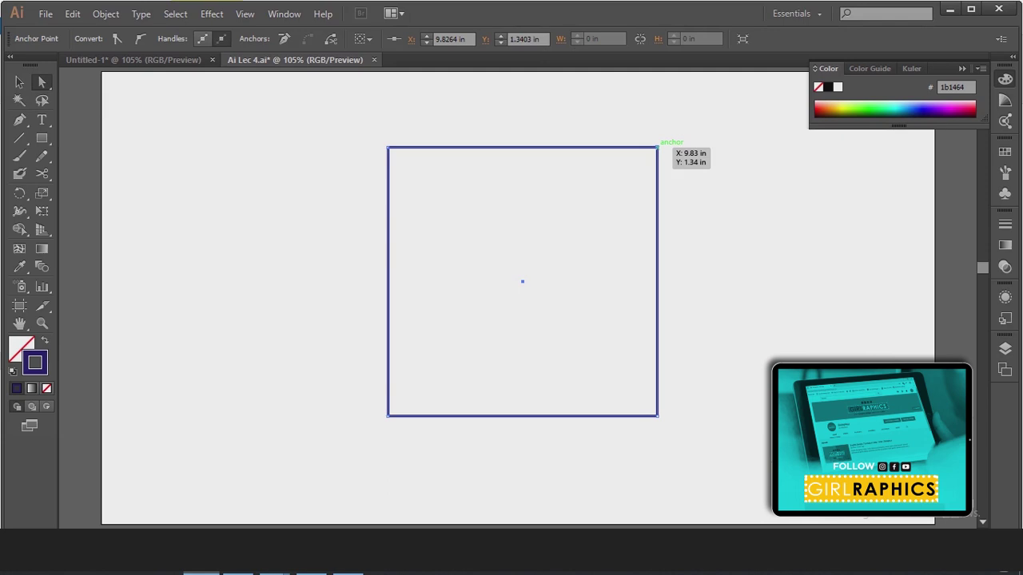
key("Delete")
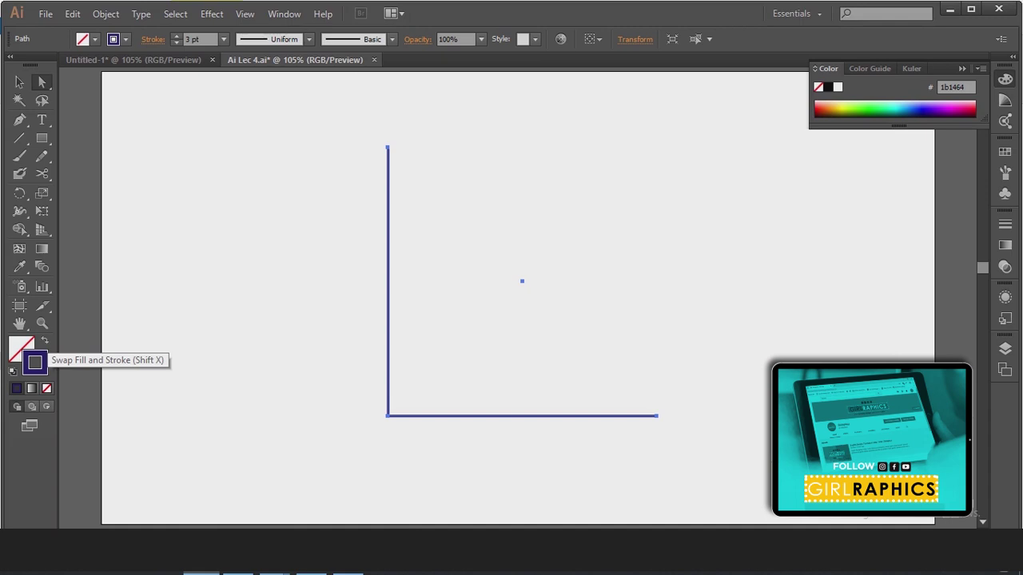
left_click(45, 340)
left_click(20, 81)
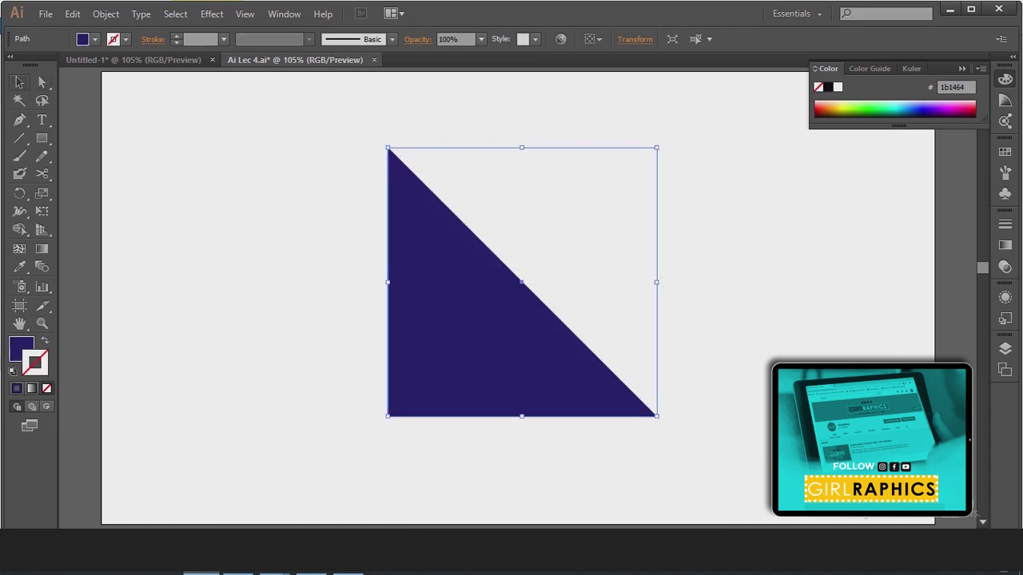
key("ctrl+shift+a")
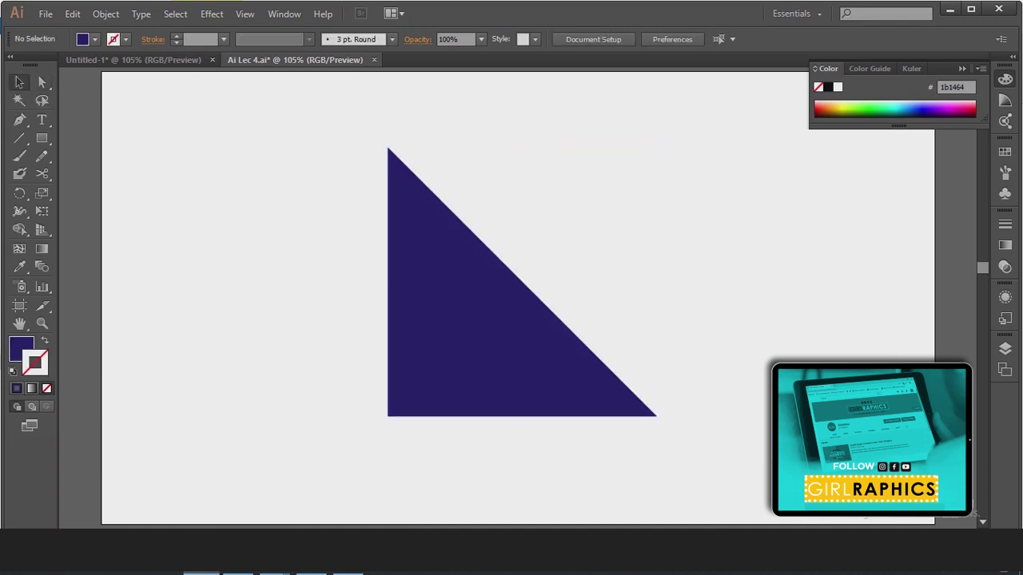